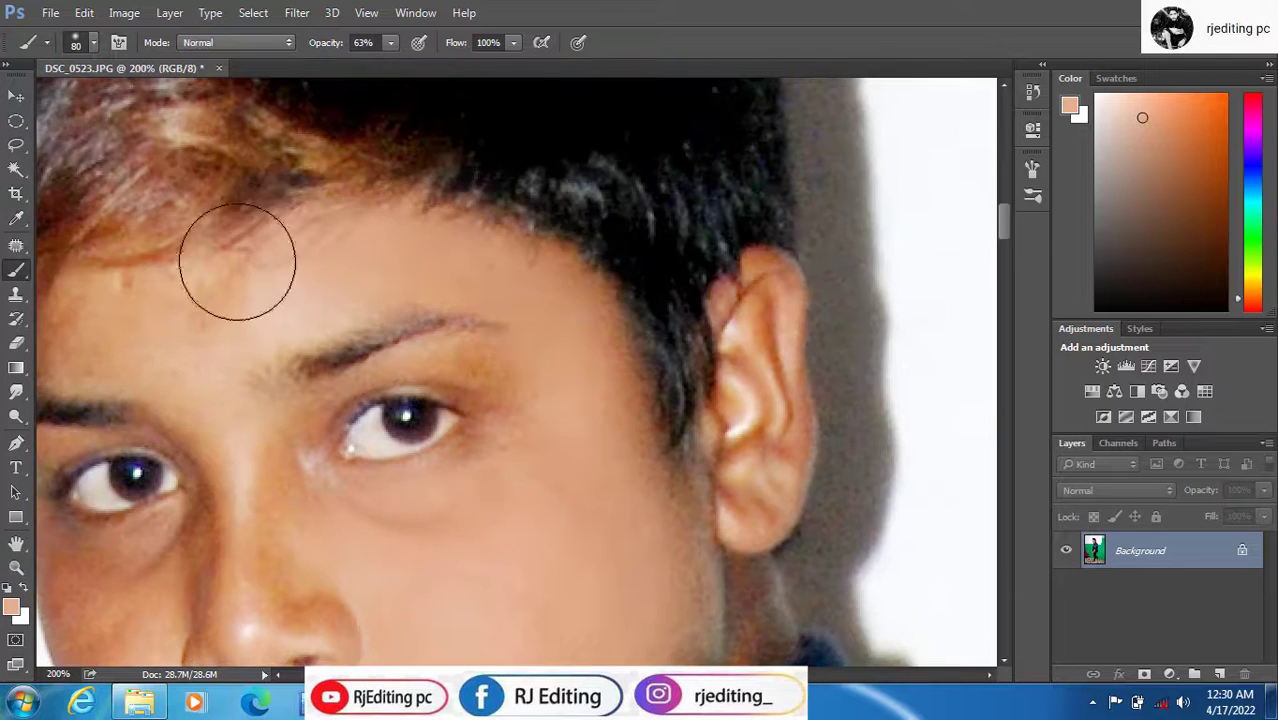
- Paint over the forehead, the area around the eyes and the cheeks with the peach skin-tone brush at 63% opacity
{"action": "left_click_drag", "start_coordinate": [237, 271], "coordinate": [564, 254]}
{"action": "left_click_drag", "start_coordinate": [635, 398], "coordinate": [811, 386]}
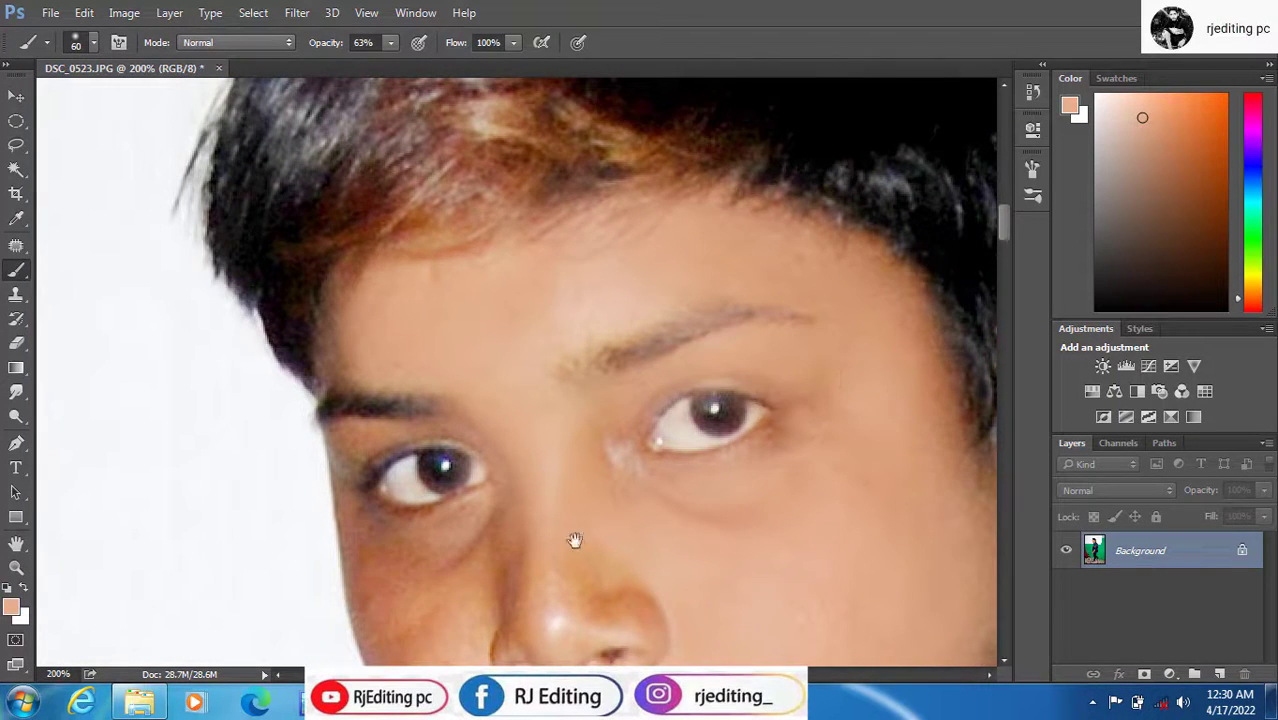
{"action": "left_click_drag", "start_coordinate": [573, 540], "coordinate": [643, 344]}
{"action": "mouse_move", "coordinate": [583, 341]}
{"action": "left_mouse_down"}
{"action": "mouse_move", "coordinate": [462, 360]}
{"action": "mouse_move", "coordinate": [480, 560]}
{"action": "left_mouse_up"}
{"action": "mouse_move", "coordinate": [541, 568]}
{"action": "left_mouse_down"}
{"action": "mouse_move", "coordinate": [468, 318]}
{"action": "mouse_move", "coordinate": [617, 467]}
{"action": "left_mouse_up"}
{"action": "mouse_move", "coordinate": [535, 310]}
{"action": "left_mouse_down"}
{"action": "mouse_move", "coordinate": [545, 289]}
{"action": "mouse_move", "coordinate": [547, 401]}
{"action": "left_mouse_up"}
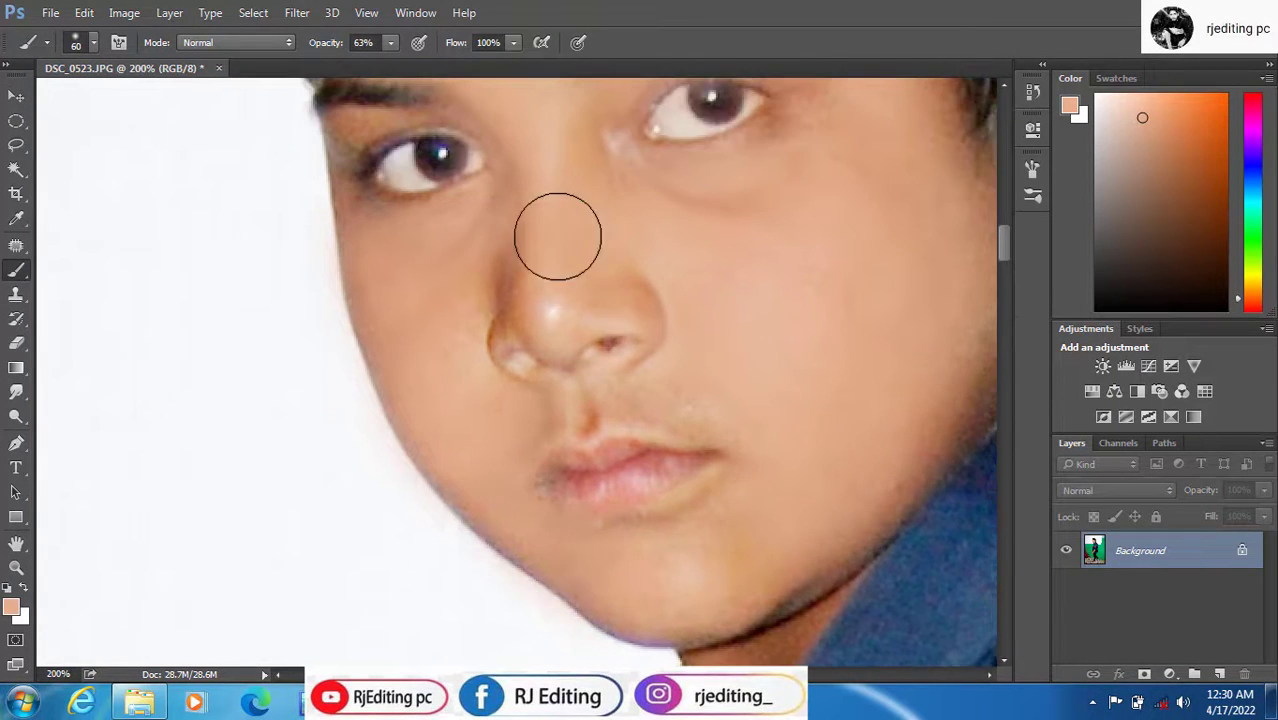
- Smooth the nose and the skin around the mouth with size 60 skin-tone brush strokes
{"action": "left_click_drag", "start_coordinate": [559, 237], "coordinate": [503, 331]}
{"action": "left_click_drag", "start_coordinate": [650, 436], "coordinate": [525, 108]}
{"action": "left_click_drag", "start_coordinate": [631, 335], "coordinate": [583, 372]}
- Paint over the skin of the forearm with the brush enlarged to 90 and its opacity lowered to 32%
{"action": "left_click_drag", "start_coordinate": [704, 530], "coordinate": [483, 2]}
{"action": "left_click_drag", "start_coordinate": [560, 600], "coordinate": [530, 90]}
{"action": "left_click_drag", "start_coordinate": [745, 640], "coordinate": [770, 314]}
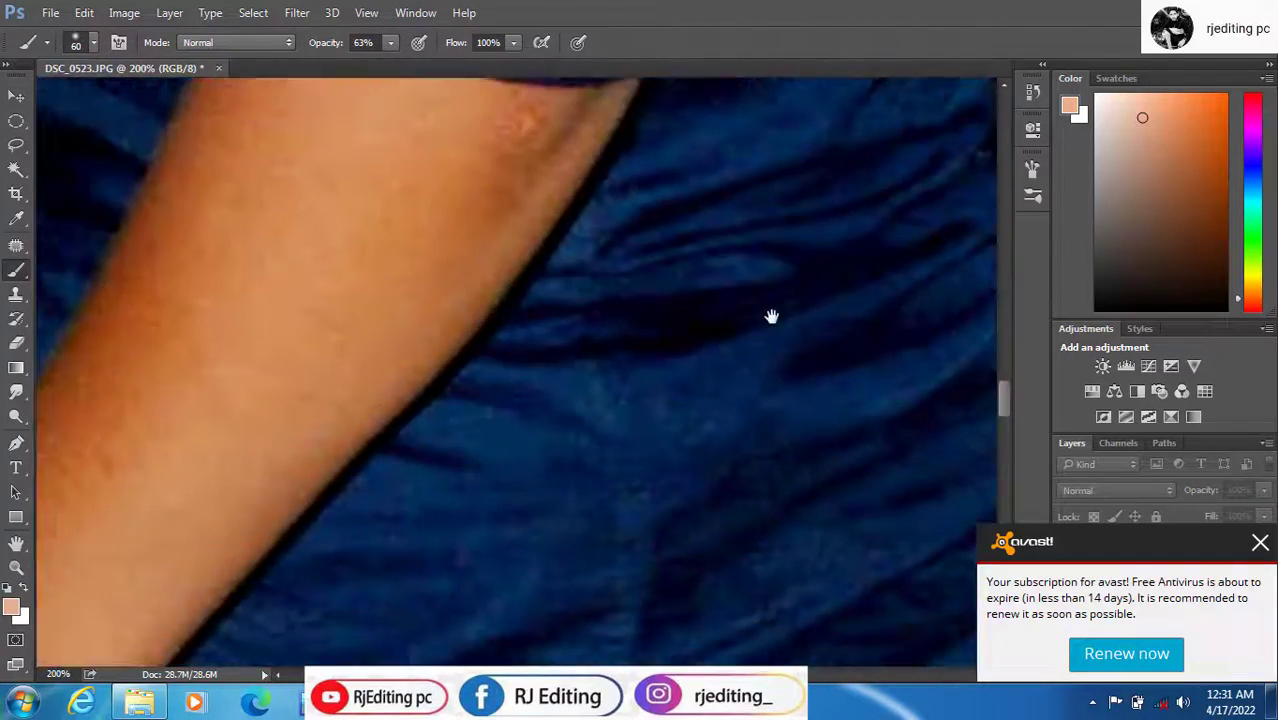
{"action": "key", "text": "ctrl+minus"}
{"action": "key", "text": "ctrl+minus"}
{"action": "key", "text": "ctrl+minus"}
{"action": "key", "text": "ctrl+plus"}
{"action": "key", "text": "ctrl+plus"}
{"action": "left_click_drag", "start_coordinate": [499, 480], "coordinate": [470, 280]}
{"action": "key", "text": "bracketright"}
{"action": "key", "text": "bracketright"}
{"action": "key", "text": "bracketright"}
{"action": "key", "text": "3"}
{"action": "key", "text": "2"}
{"action": "left_click_drag", "start_coordinate": [275, 425], "coordinate": [290, 375]}
{"action": "mouse_move", "coordinate": [368, 281]}
{"action": "left_mouse_down"}
{"action": "mouse_move", "coordinate": [302, 379]}
{"action": "mouse_move", "coordinate": [445, 205]}
{"action": "mouse_move", "coordinate": [479, 254]}
{"action": "left_mouse_up"}
{"action": "key", "text": "ctrl+minus"}
{"action": "key", "text": "ctrl+0"}
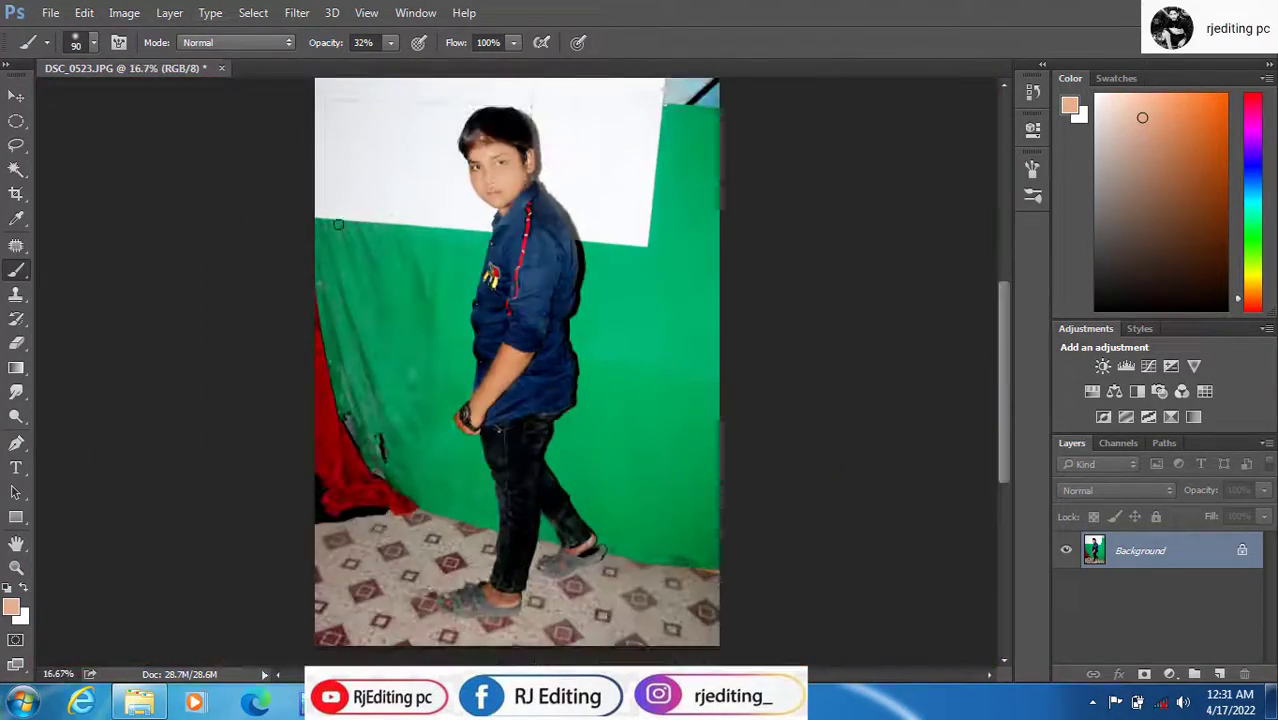
- Apply the Magic Pro filter and the Imagenomic Portraiture filter to the whole photo
{"action": "left_click", "coordinate": [297, 12]}
{"action": "left_click", "coordinate": [330, 442]}
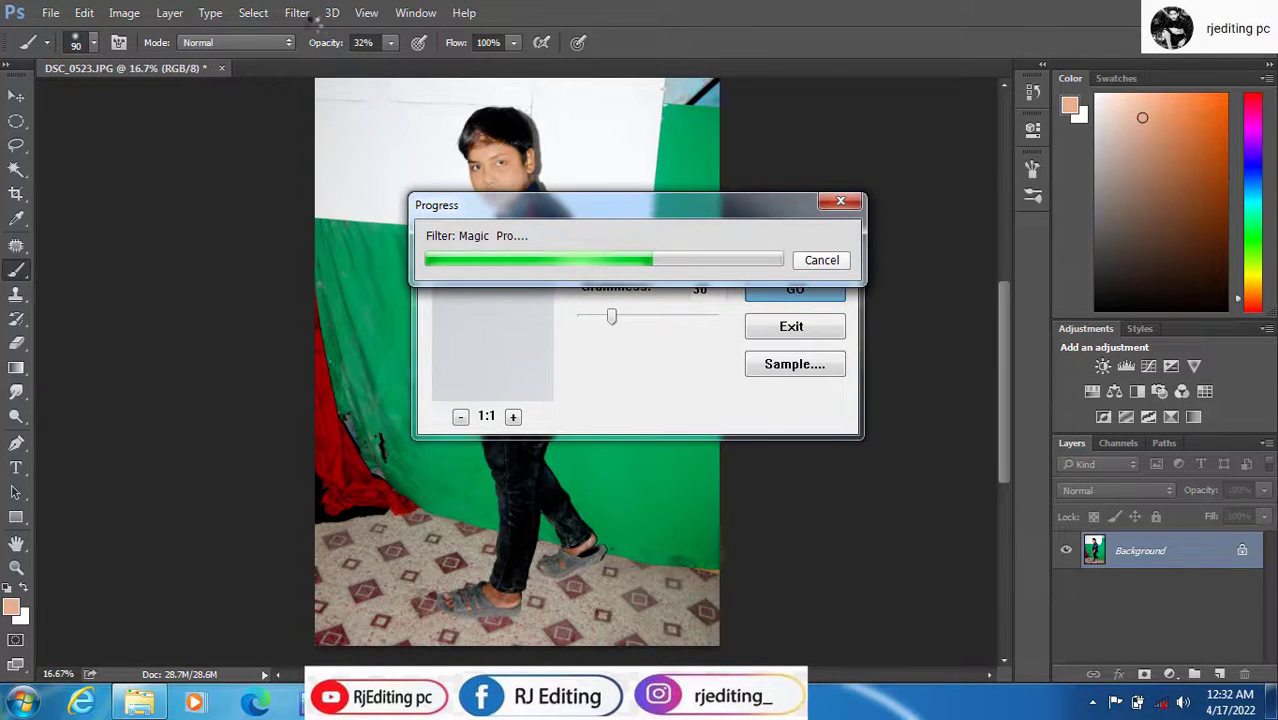
{"action": "left_click", "coordinate": [297, 12]}
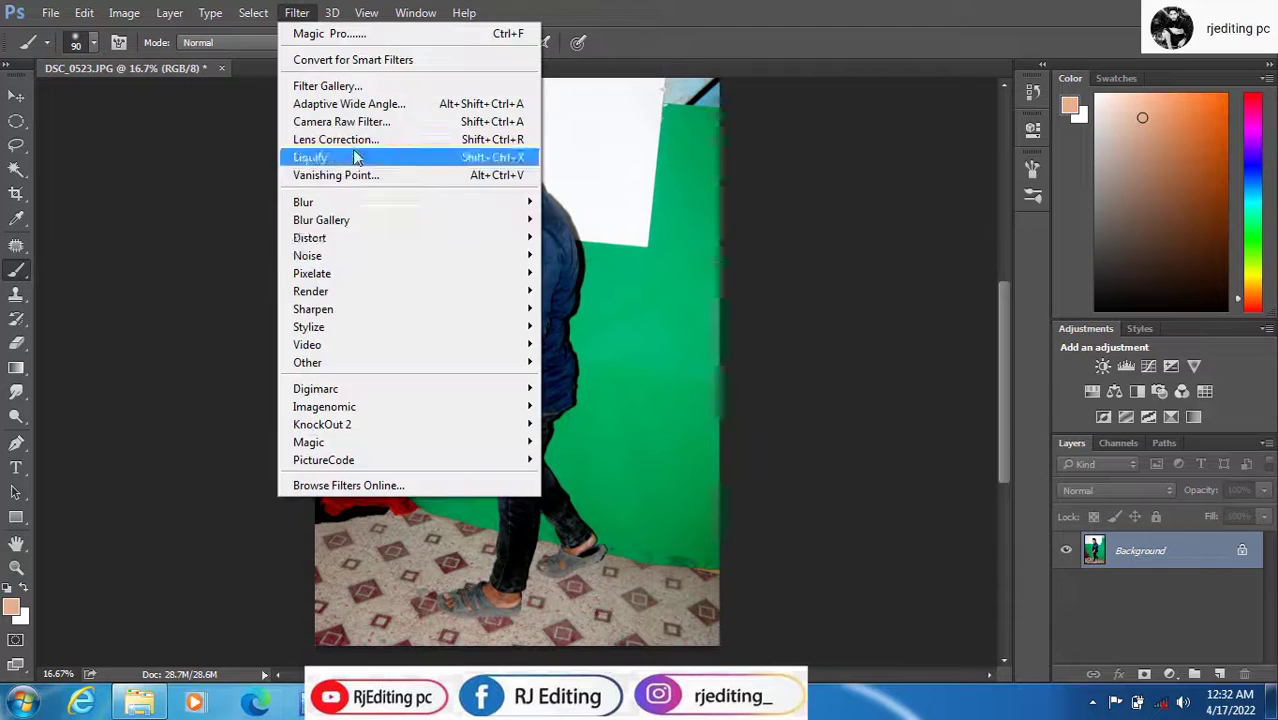
{"action": "mouse_move", "coordinate": [470, 407]}
{"action": "left_click", "coordinate": [581, 424]}
{"action": "left_click", "coordinate": [967, 49]}
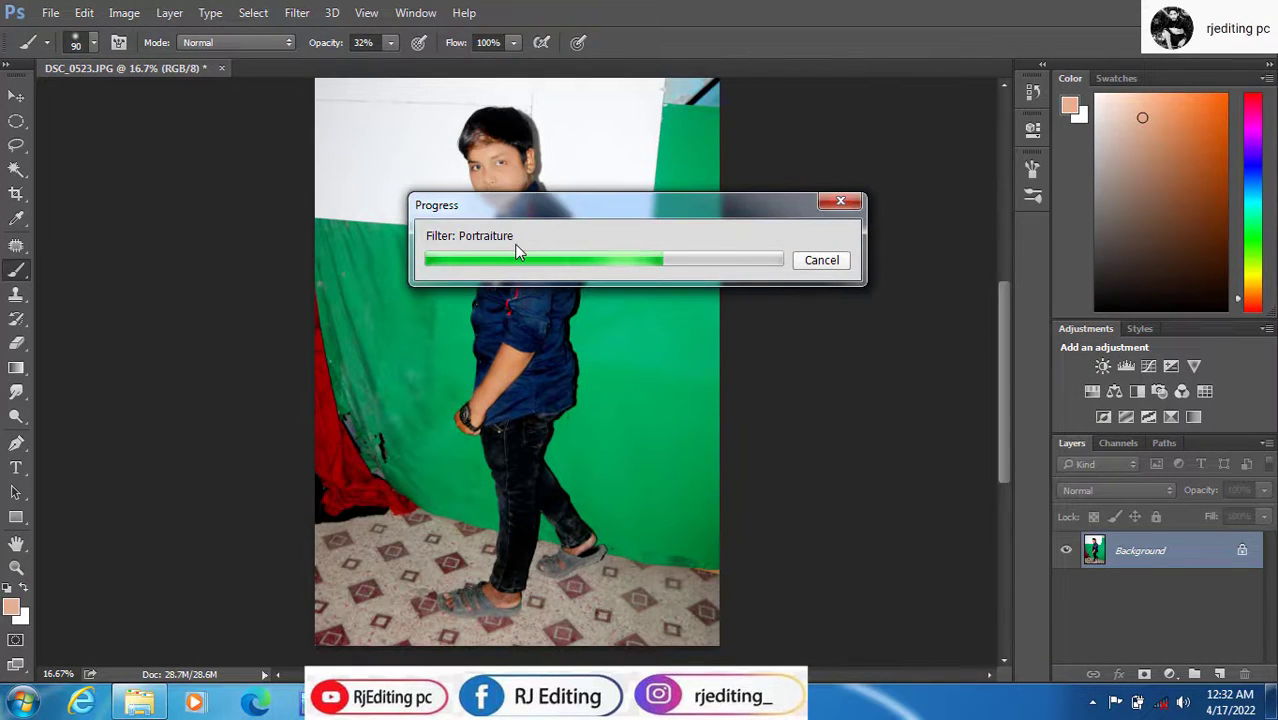
- Darken the photo's shadows with a Levels adjustment, setting the RGB black input level to 19
{"action": "key", "text": "ctrl+plus"}
{"action": "key", "text": "ctrl+plus"}
{"action": "key", "text": "ctrl+plus"}
{"action": "left_click_drag", "start_coordinate": [520, 195], "coordinate": [520, 640]}
{"action": "left_click_drag", "start_coordinate": [535, 532], "coordinate": [525, 374]}
{"action": "key", "text": "ctrl+l"}
{"action": "left_click_drag", "start_coordinate": [709, 375], "coordinate": [727, 375]}
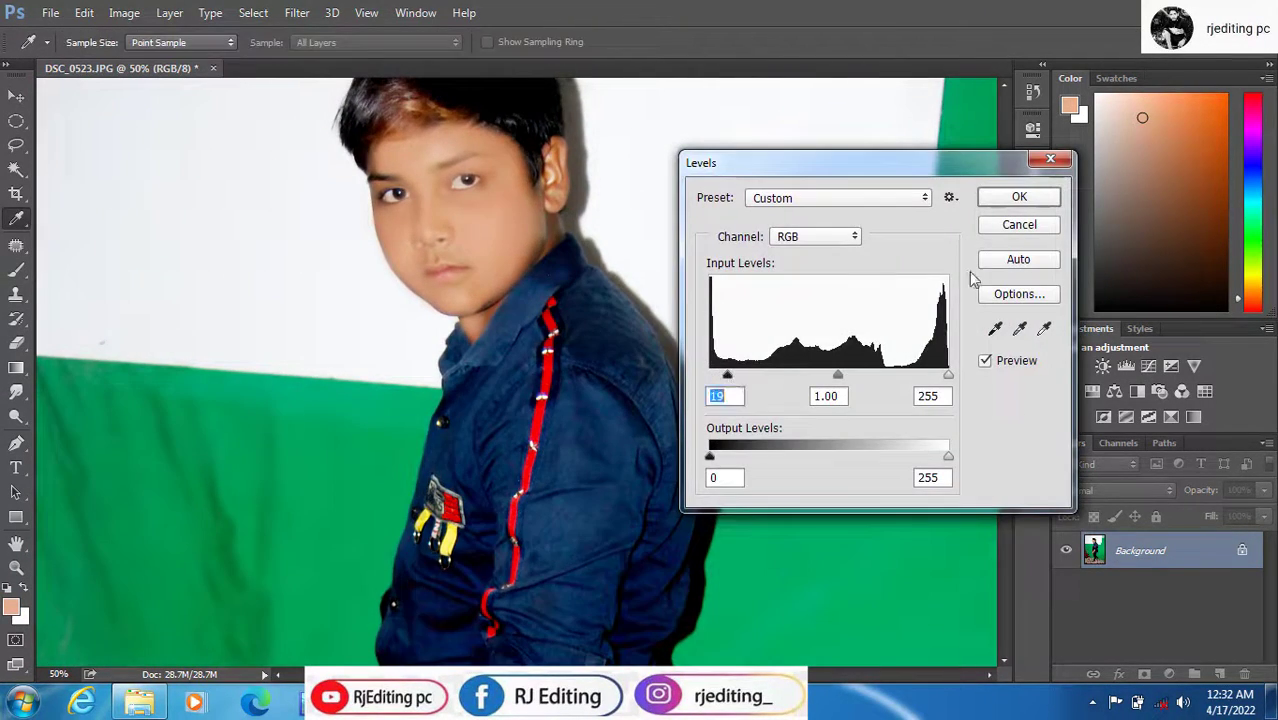
{"action": "left_click", "coordinate": [1012, 204]}
- Switch to the Blur tool for softening the boy's face
{"action": "key", "text": "b"}
{"action": "key", "text": "ctrl+plus"}
{"action": "key", "text": "ctrl+plus"}
{"action": "left_click_drag", "start_coordinate": [457, 478], "coordinate": [491, 529]}
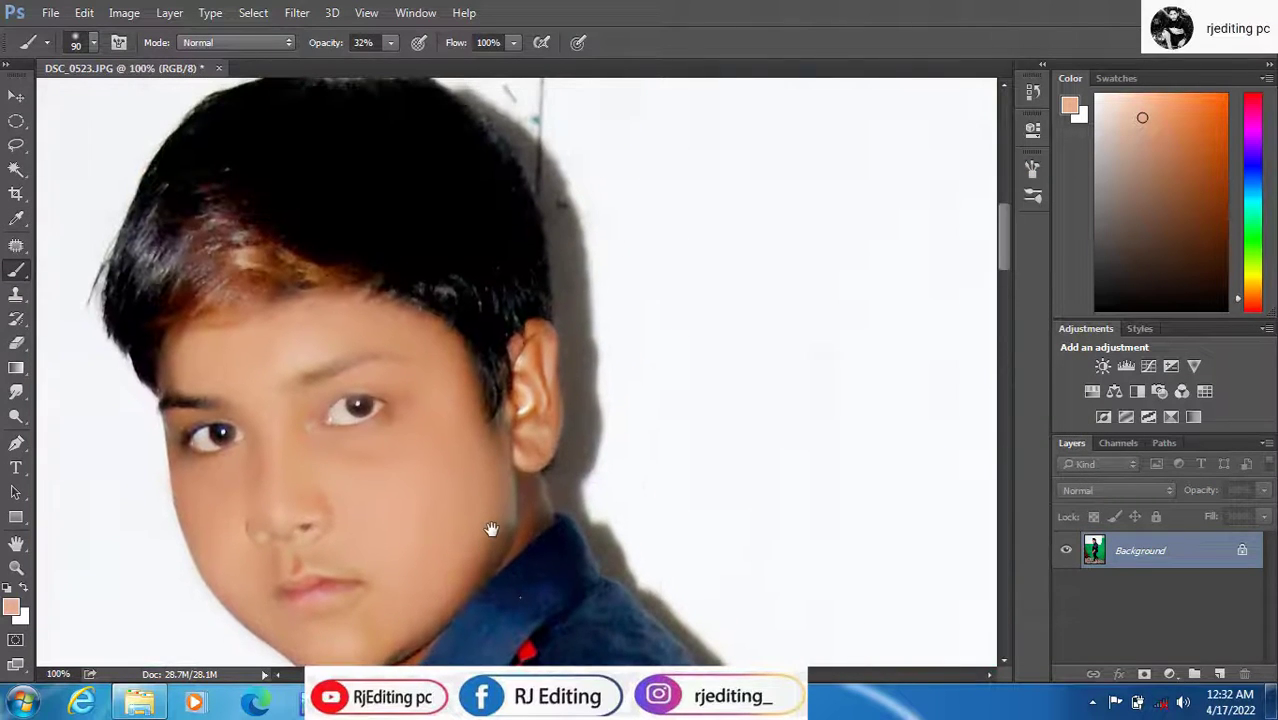
{"action": "left_click", "coordinate": [17, 394]}
{"action": "left_click", "coordinate": [95, 383]}
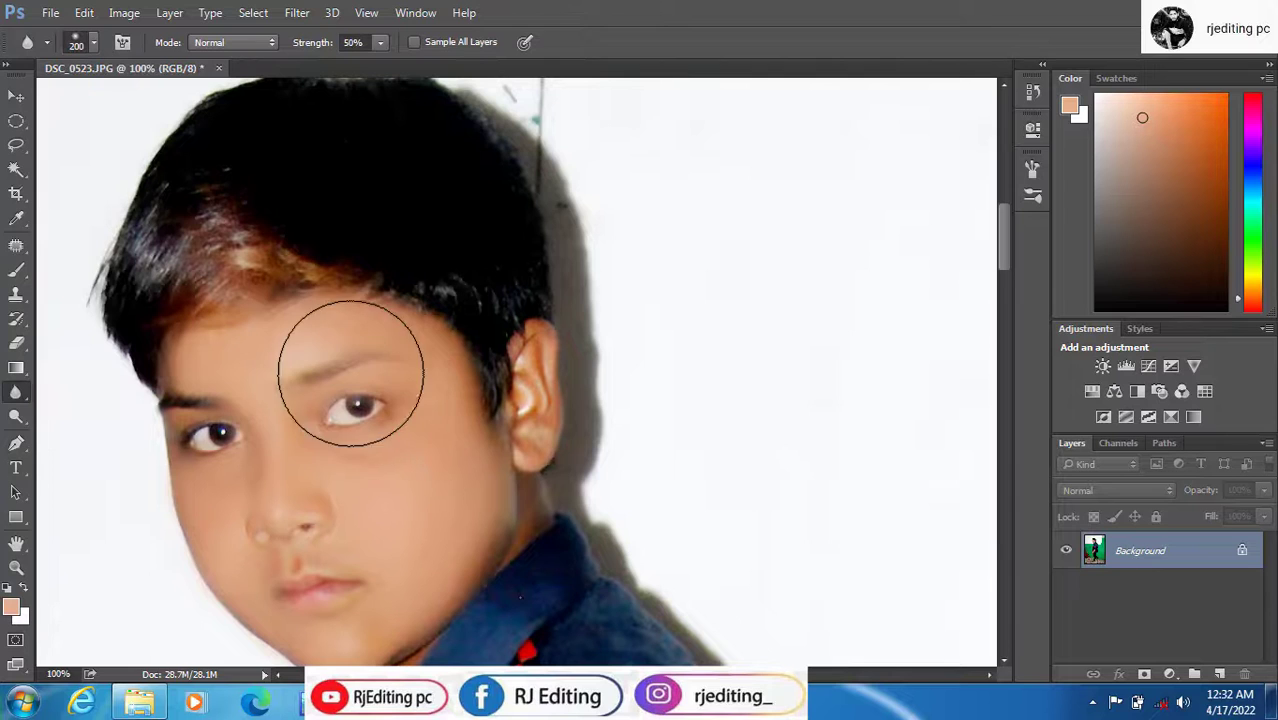
{"action": "key", "text": "ctrl+0"}
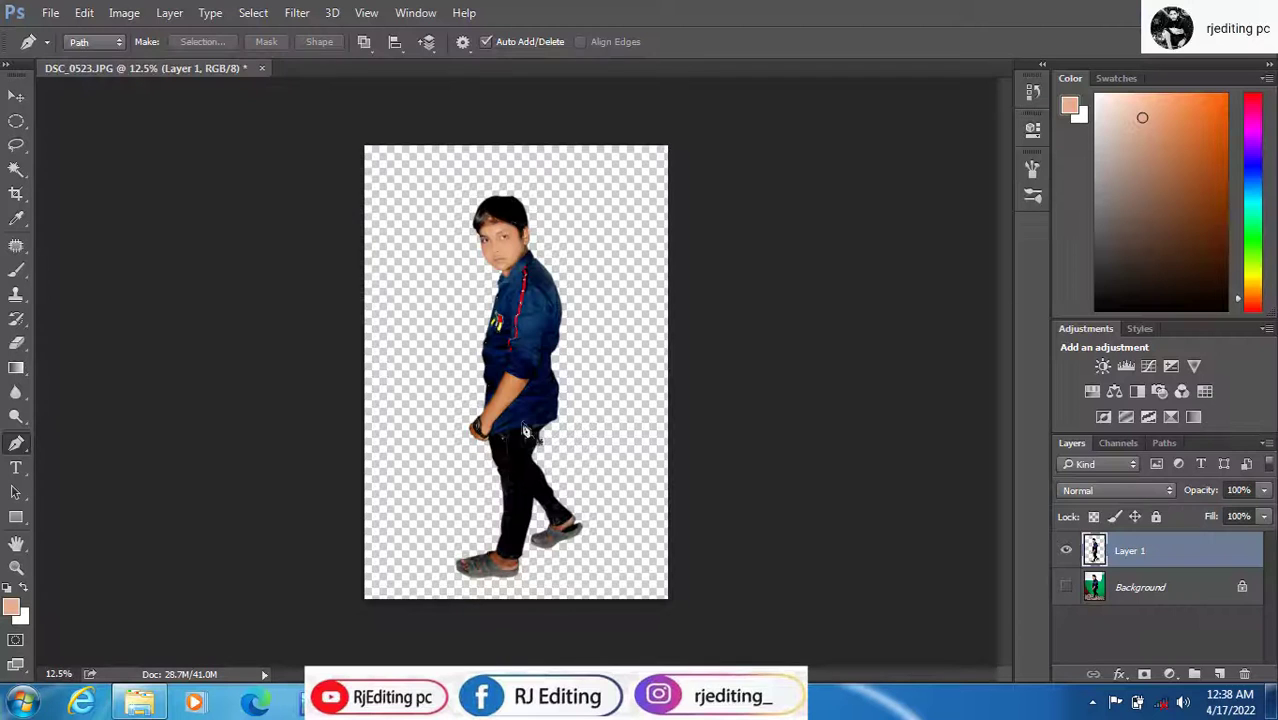
{"action": "key", "text": "ctrl+t"}
{"action": "key", "text": "Return"}
{"action": "key", "text": "ctrl+z"}
- Open the wolf and moon image Screenshot_20220331_093844.jpg from the file explorer and create a new blank portrait document
{"action": "left_click", "coordinate": [148, 706]}
{"action": "left_click_drag", "start_coordinate": [692, 182], "coordinate": [530, 54]}
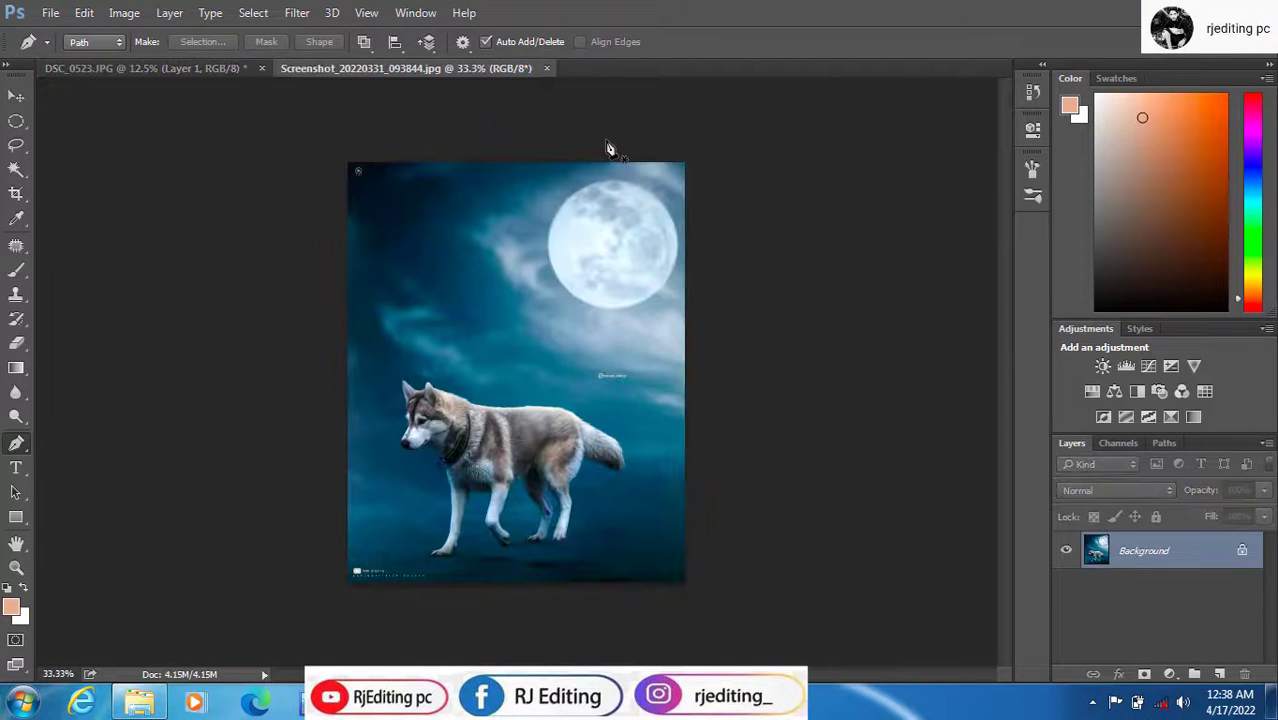
{"action": "key", "text": "ctrl+n"}
{"action": "left_click", "coordinate": [823, 145]}
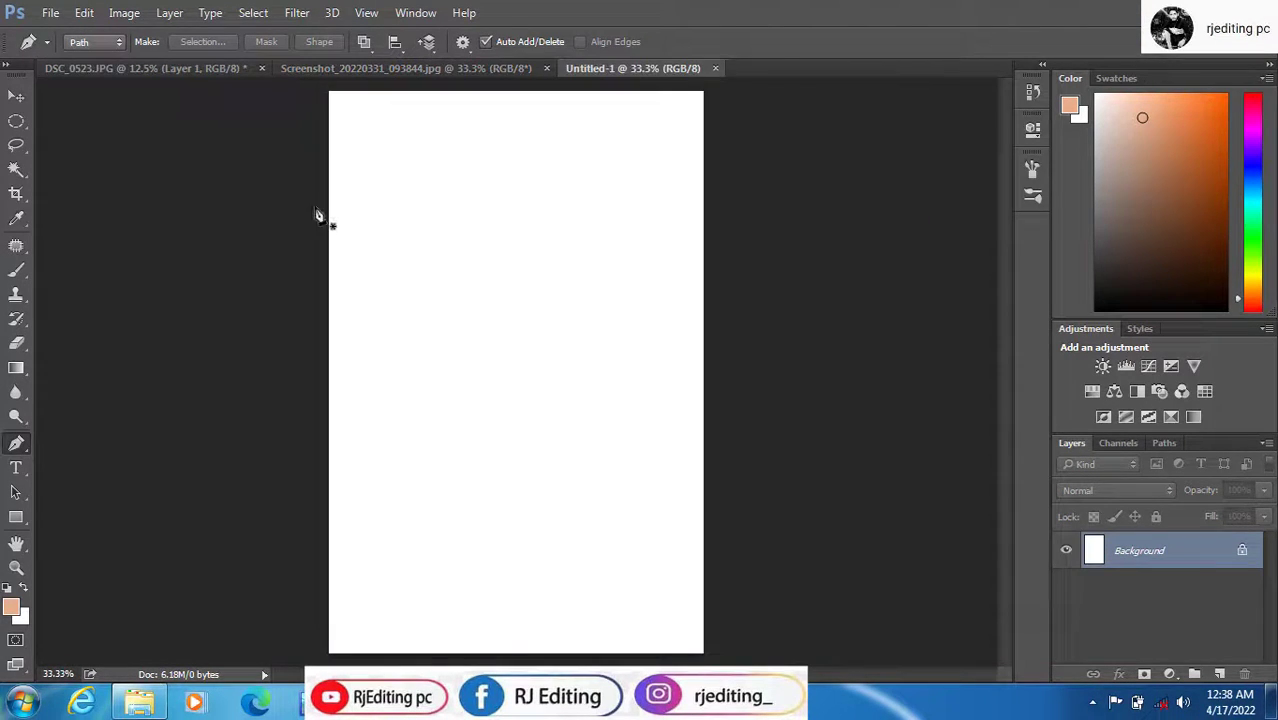
- Bring the cut-out boy into Untitled-1, scale him to 45%, stretch him slightly taller and place him in front of the wolf
{"action": "key", "text": "v"}
{"action": "left_click", "coordinate": [150, 69]}
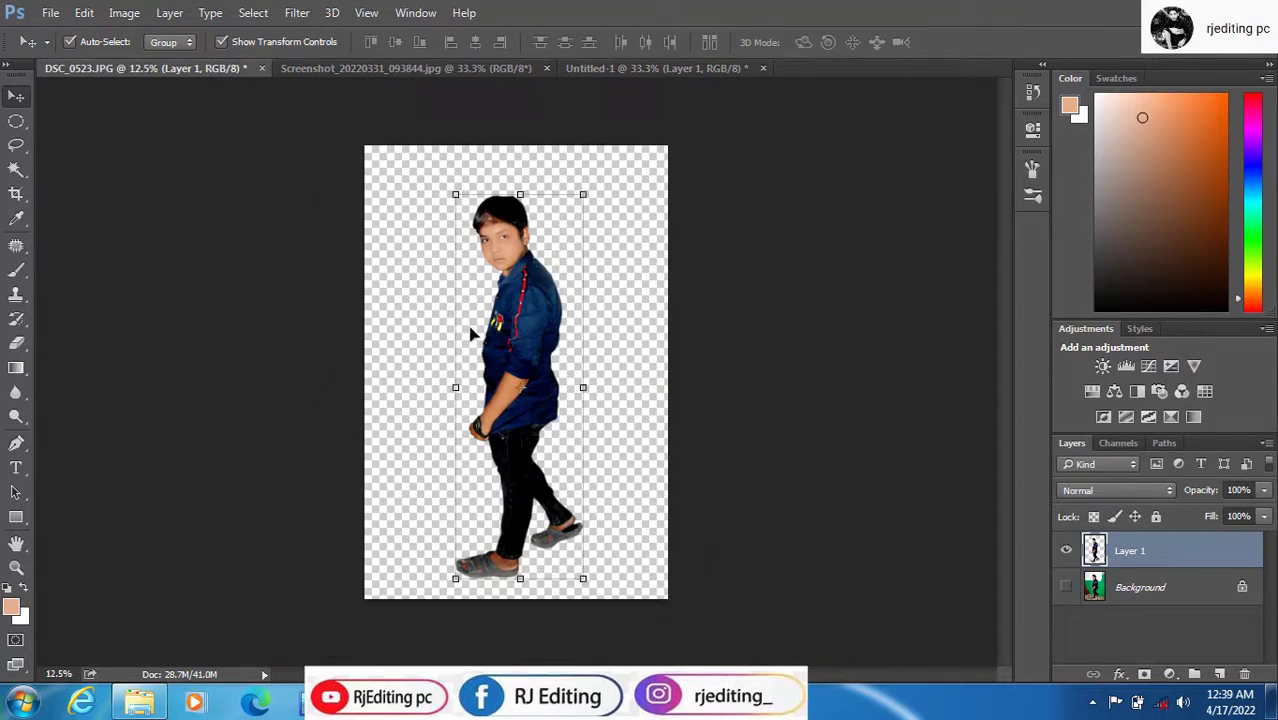
{"action": "left_click_drag", "start_coordinate": [472, 334], "coordinate": [626, 381]}
{"action": "key", "text": "ctrl+t"}
{"action": "left_click_drag", "start_coordinate": [358, 46], "coordinate": [308, 57]}
{"action": "left_click_drag", "start_coordinate": [482, 393], "coordinate": [491, 346]}
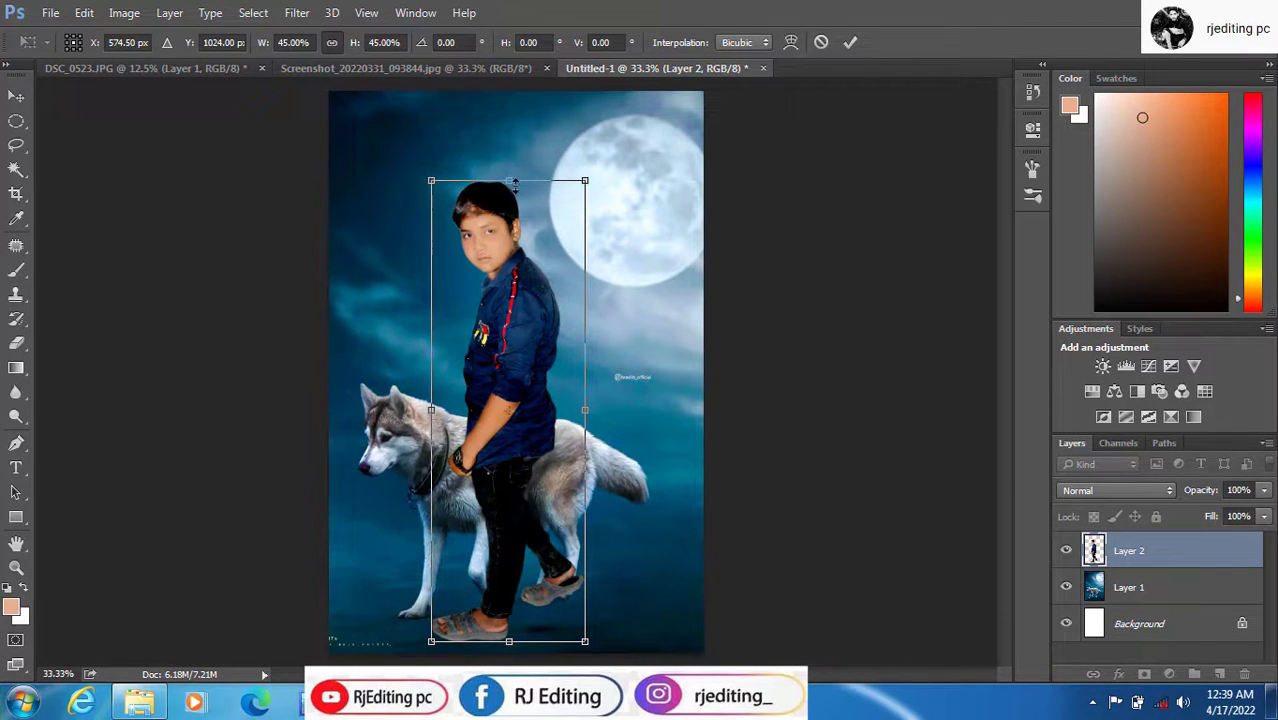
{"action": "left_click_drag", "start_coordinate": [514, 182], "coordinate": [514, 172]}
{"action": "key", "text": "Return"}
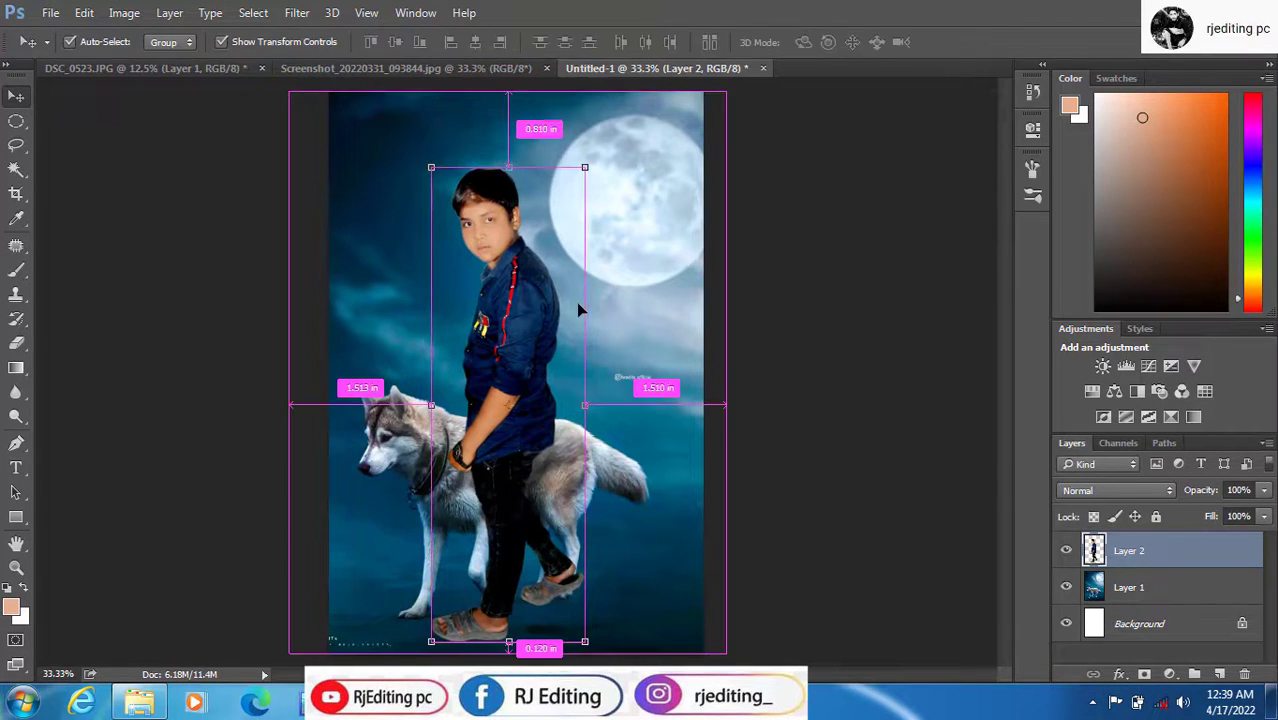
- Start a Pen tool path along the shirt collar beside the neck and continue it down outside the shirt front
{"action": "scroll", "coordinate": [576, 302], "scroll_direction": "up", "scroll_amount": 3}
{"action": "key", "text": "p"}
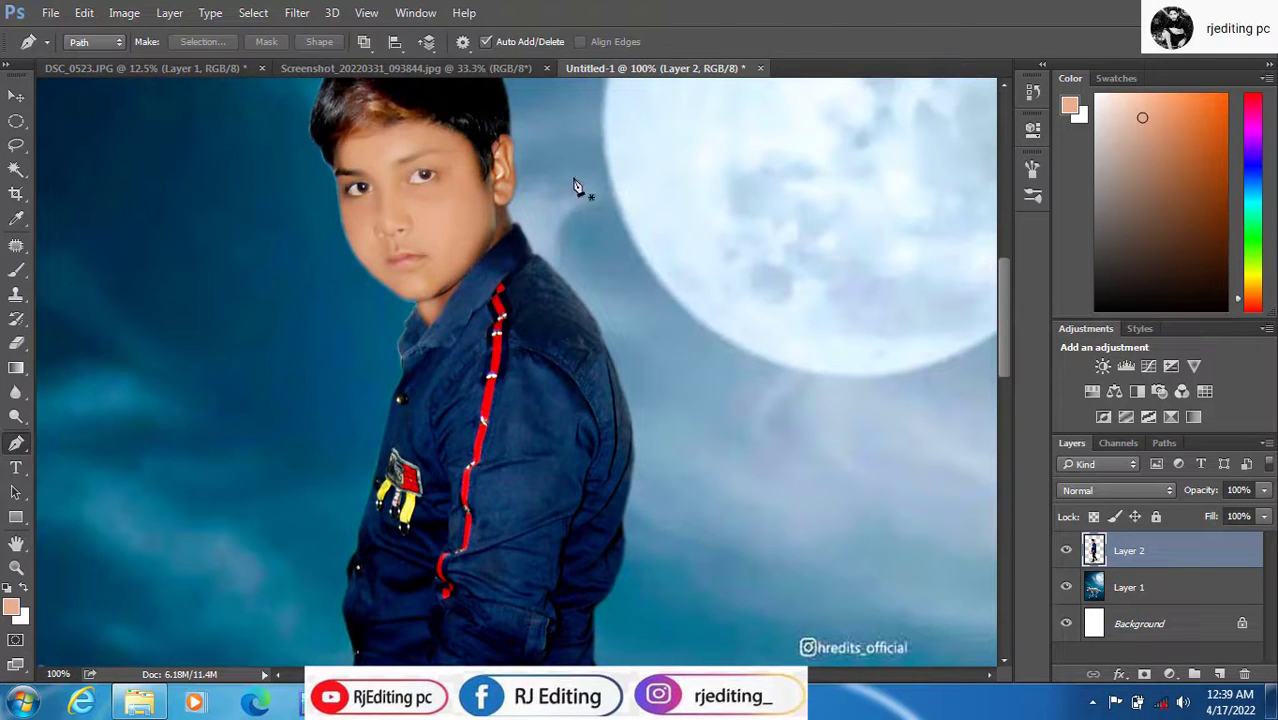
{"action": "key", "text": "ctrl+plus"}
{"action": "key", "text": "ctrl+plus"}
{"action": "left_click_drag", "start_coordinate": [442, 157], "coordinate": [512, 343]}
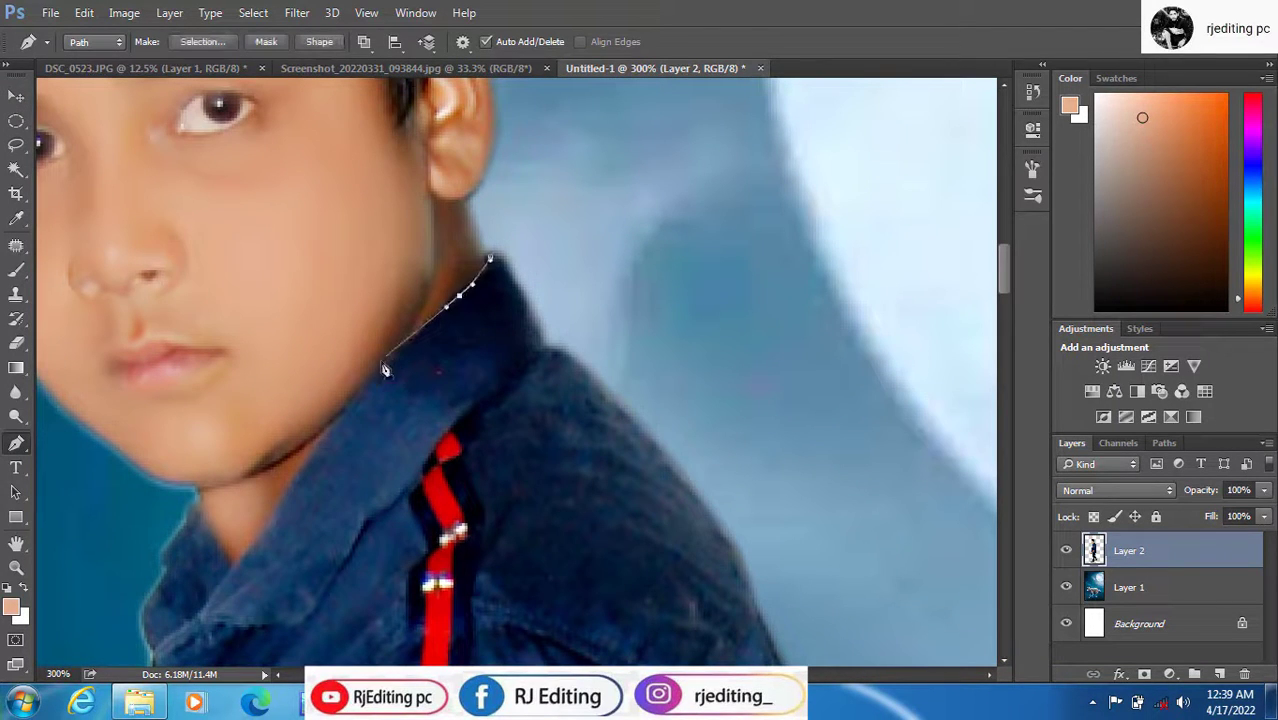
{"action": "left_click", "coordinate": [314, 460]}
{"action": "left_click_drag", "start_coordinate": [314, 460], "coordinate": [381, 371]}
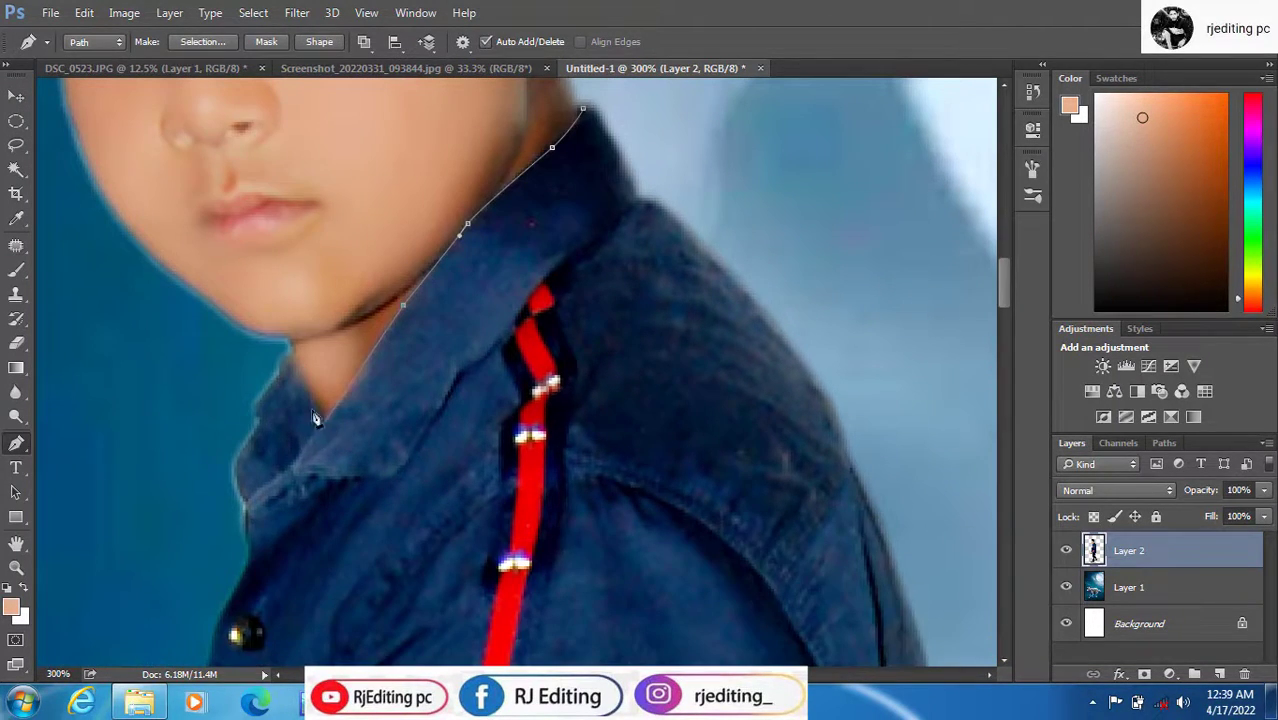
{"action": "scroll", "coordinate": [157, 437], "scroll_direction": "down", "scroll_amount": 10}
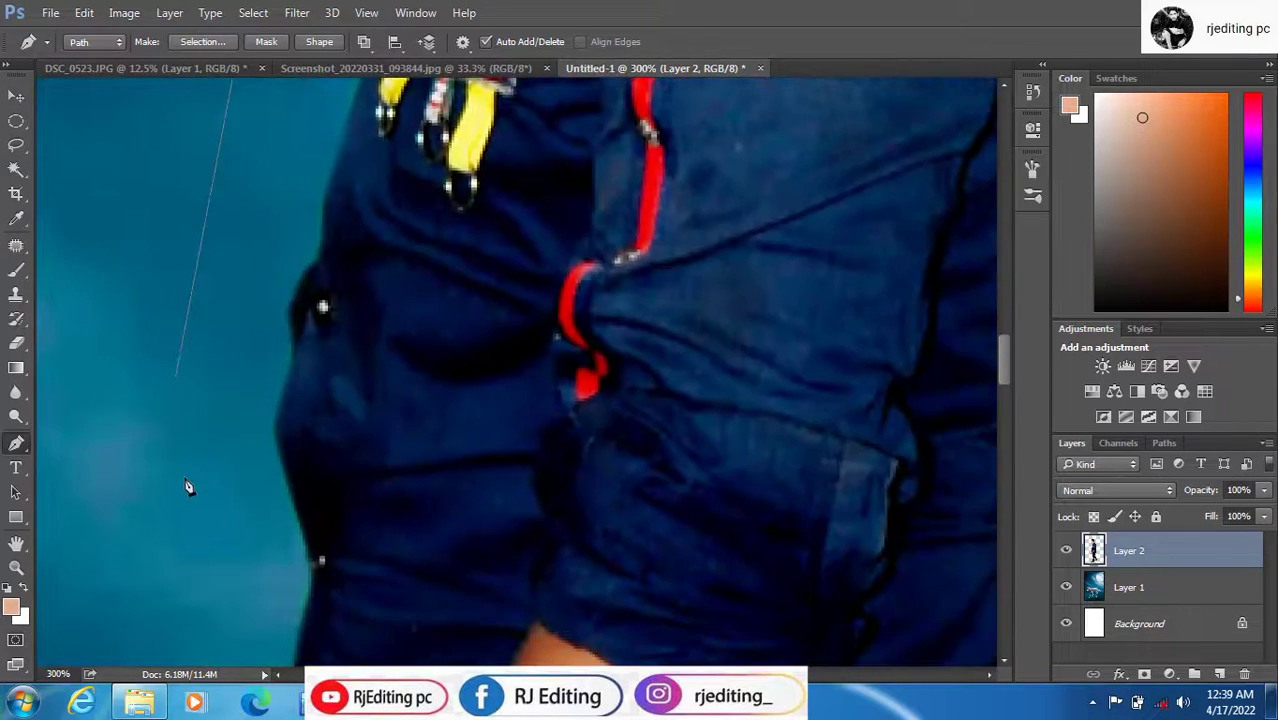
- Continue the path around the bare forearm, under the rolled sleeve and along the shirt's lower hem
{"action": "scroll", "coordinate": [200, 520], "scroll_direction": "down", "scroll_amount": 5}
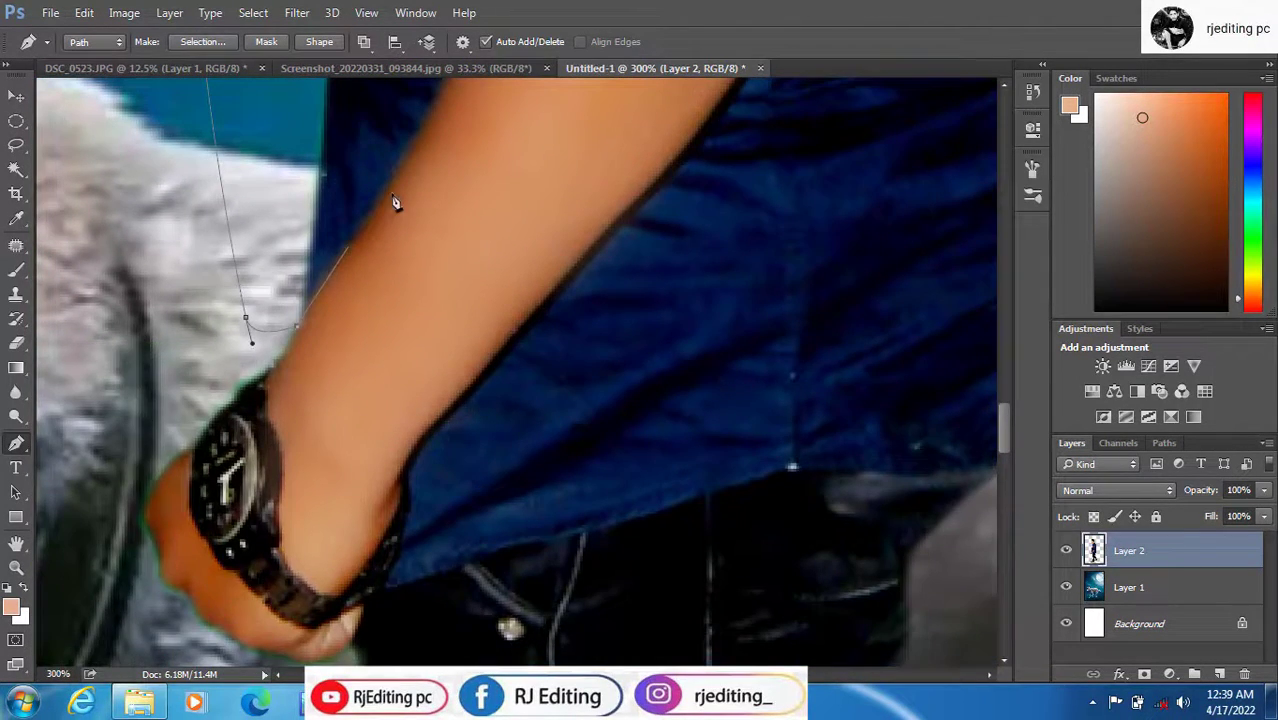
{"action": "left_click", "coordinate": [433, 118]}
{"action": "left_click_drag", "start_coordinate": [433, 118], "coordinate": [320, 403]}
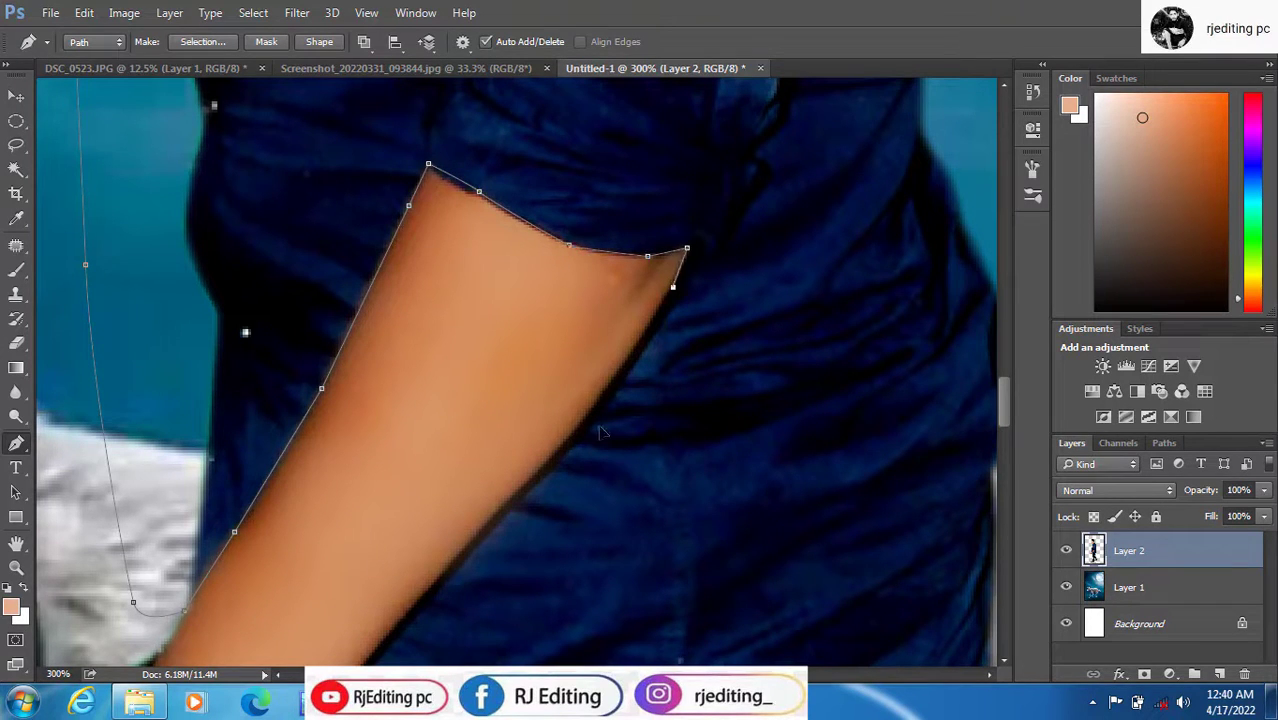
{"action": "left_click_drag", "start_coordinate": [561, 462], "coordinate": [584, 266]}
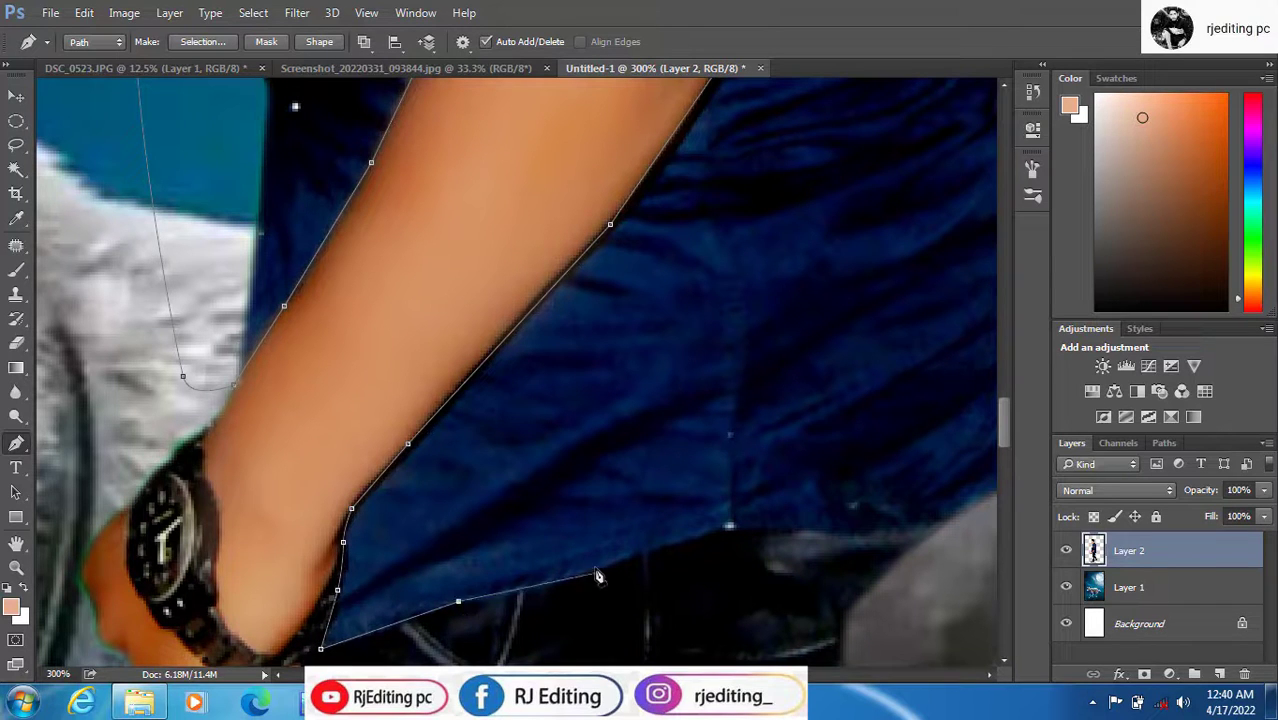
{"action": "left_click_drag", "start_coordinate": [955, 525], "coordinate": [364, 530]}
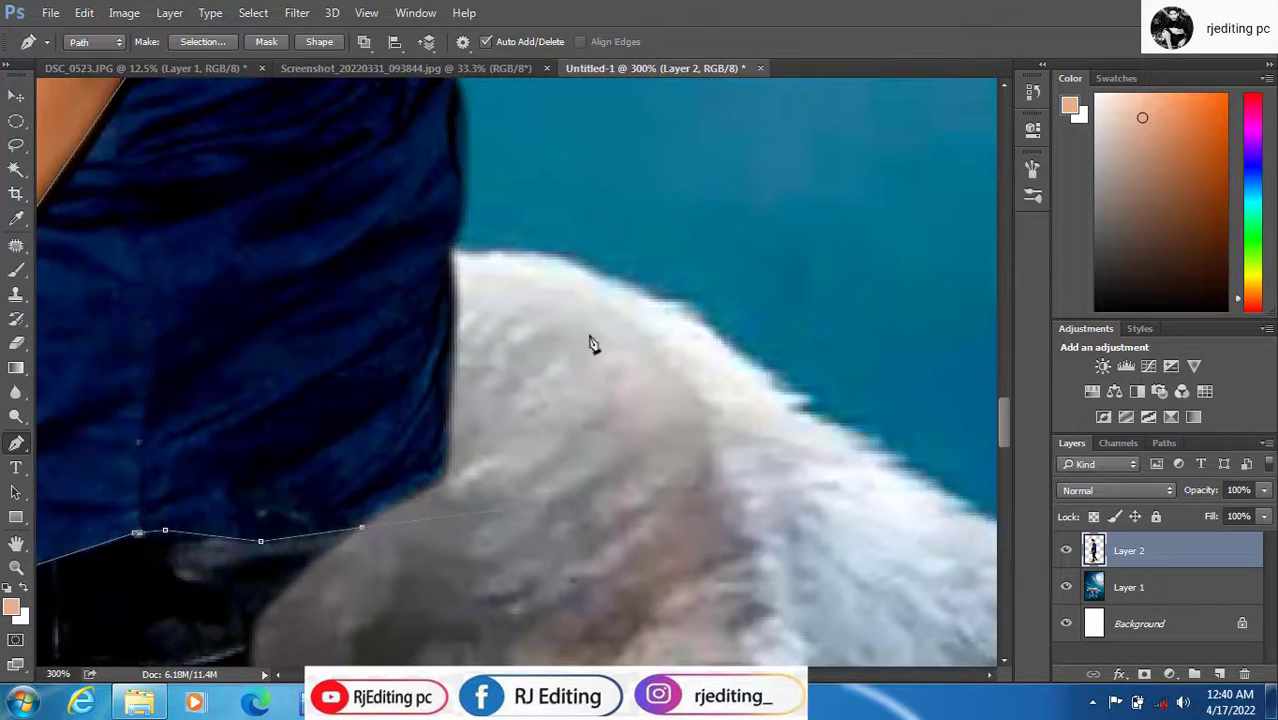
- Run the path up outside the back of the shirt, close it at the collar and turn it into a selection
{"action": "left_click", "coordinate": [591, 340]}
{"action": "left_click_drag", "start_coordinate": [592, 240], "coordinate": [487, 602]}
{"action": "left_click_drag", "start_coordinate": [490, 268], "coordinate": [473, 471]}
{"action": "left_click", "coordinate": [511, 374]}
{"action": "left_click_drag", "start_coordinate": [502, 245], "coordinate": [492, 570]}
{"action": "left_click", "coordinate": [491, 331]}
{"action": "left_click_drag", "start_coordinate": [480, 416], "coordinate": [492, 618]}
{"action": "left_click", "coordinate": [507, 125]}
{"action": "left_click_drag", "start_coordinate": [515, 160], "coordinate": [586, 664]}
{"action": "left_click_drag", "start_coordinate": [374, 360], "coordinate": [365, 347]}
{"action": "left_click", "coordinate": [118, 287]}
{"action": "right_click", "coordinate": [206, 272]}
{"action": "left_click", "coordinate": [250, 345]}
{"action": "key", "text": "Return"}
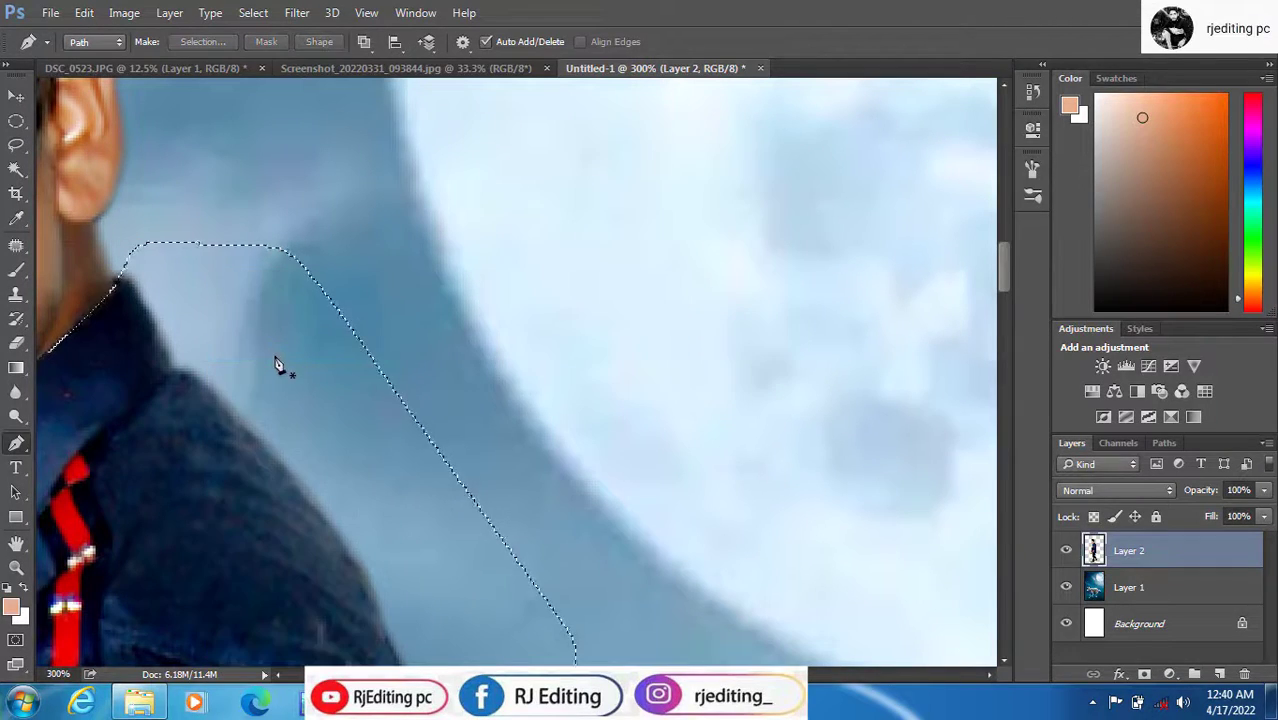
- Apply the Camera Raw Filter with Clarity +53 to the selected shirt, and clear the selection
{"action": "key", "text": "ctrl+0"}
{"action": "left_click", "coordinate": [297, 12]}
{"action": "left_click", "coordinate": [340, 121]}
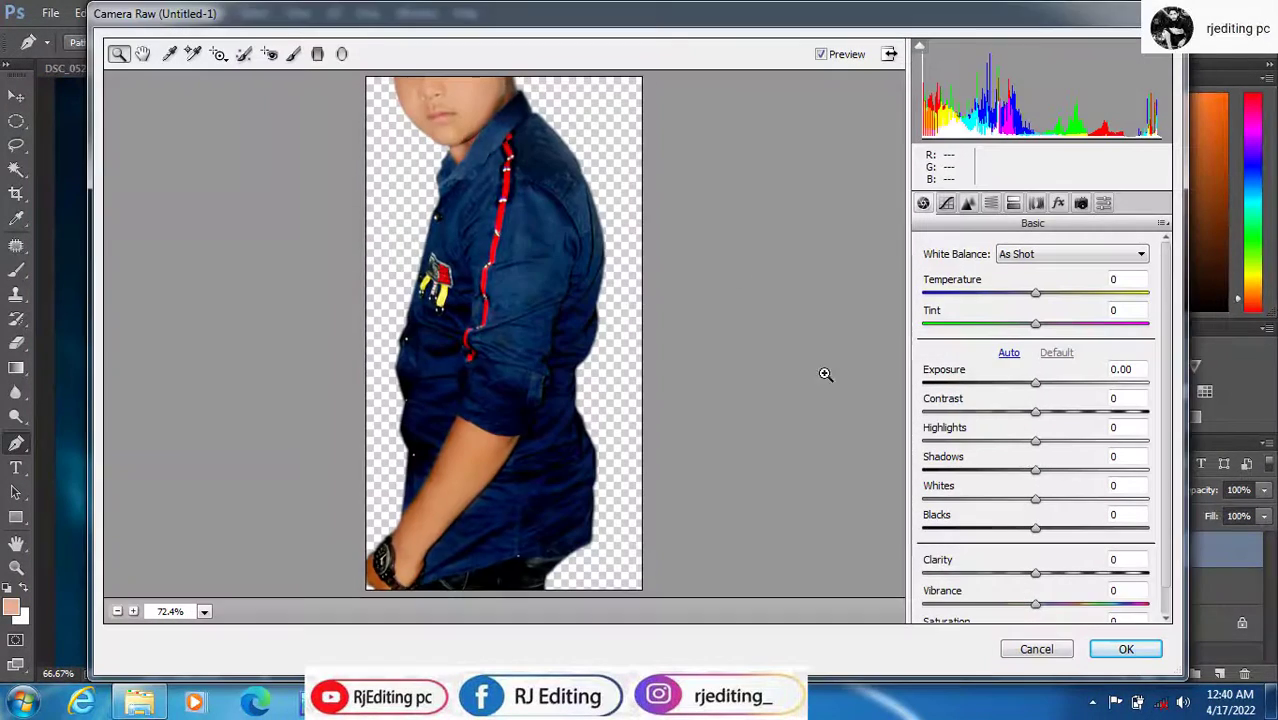
{"action": "left_click_drag", "start_coordinate": [1048, 581], "coordinate": [1100, 582]}
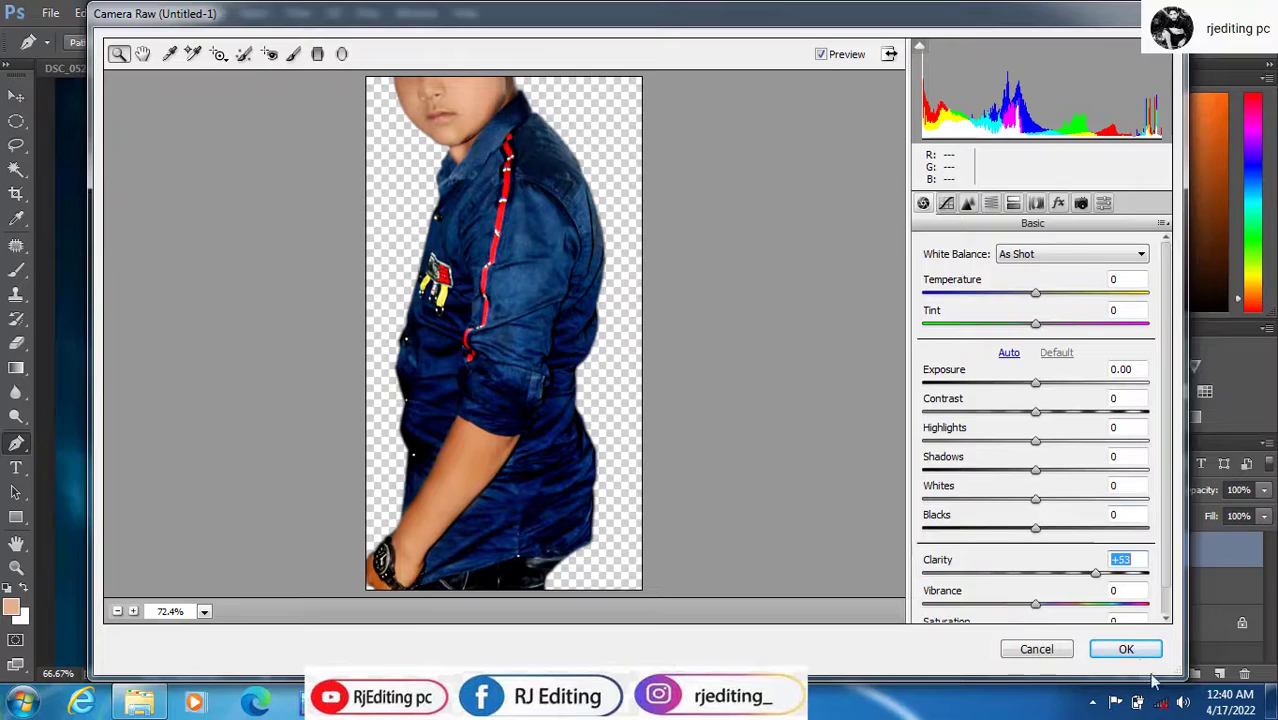
{"action": "left_click", "coordinate": [1138, 652]}
{"action": "left_click_drag", "start_coordinate": [533, 550], "coordinate": [552, 199]}
{"action": "key", "text": "l"}
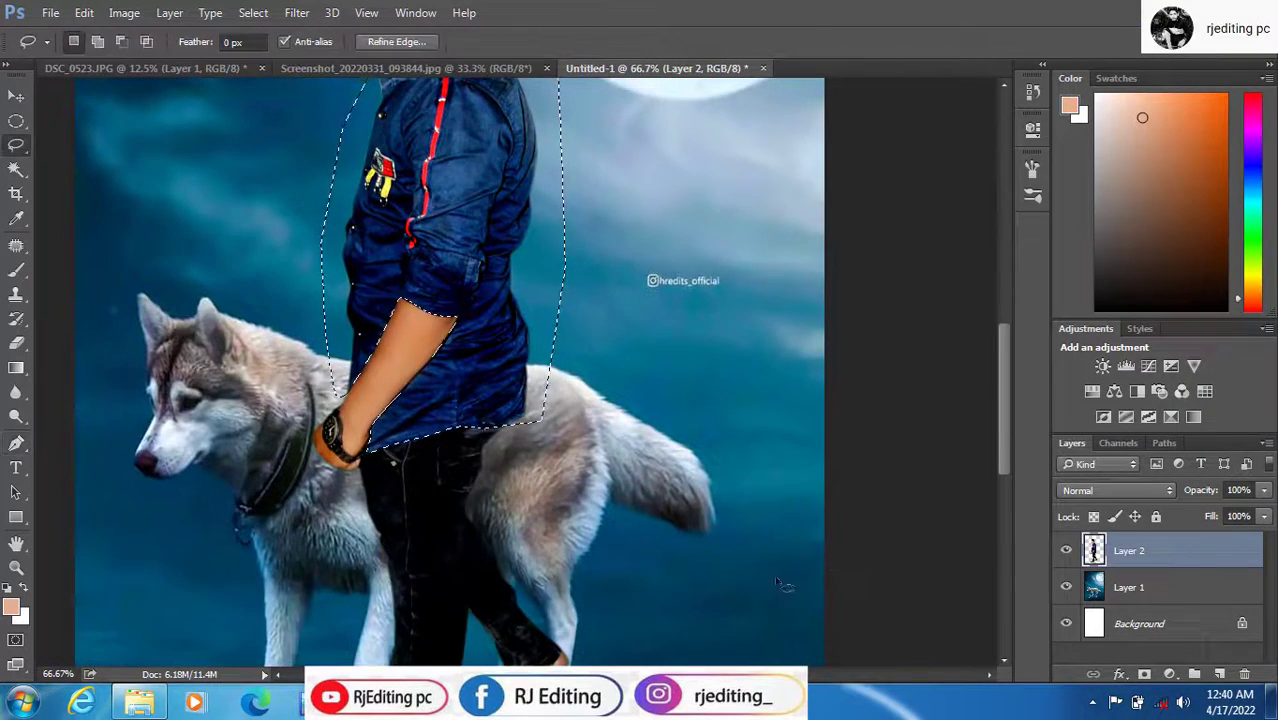
{"action": "key", "text": "ctrl+d"}
- Trace a new Pen tool path along the front leg's jeans hem and up the leg to the shirt hem
{"action": "left_click_drag", "start_coordinate": [538, 550], "coordinate": [536, 281]}
{"action": "key", "text": "p"}
{"action": "key", "text": "ctrl+plus"}
{"action": "key", "text": "ctrl+plus"}
{"action": "key", "text": "ctrl+plus"}
{"action": "left_click_drag", "start_coordinate": [425, 490], "coordinate": [490, 100]}
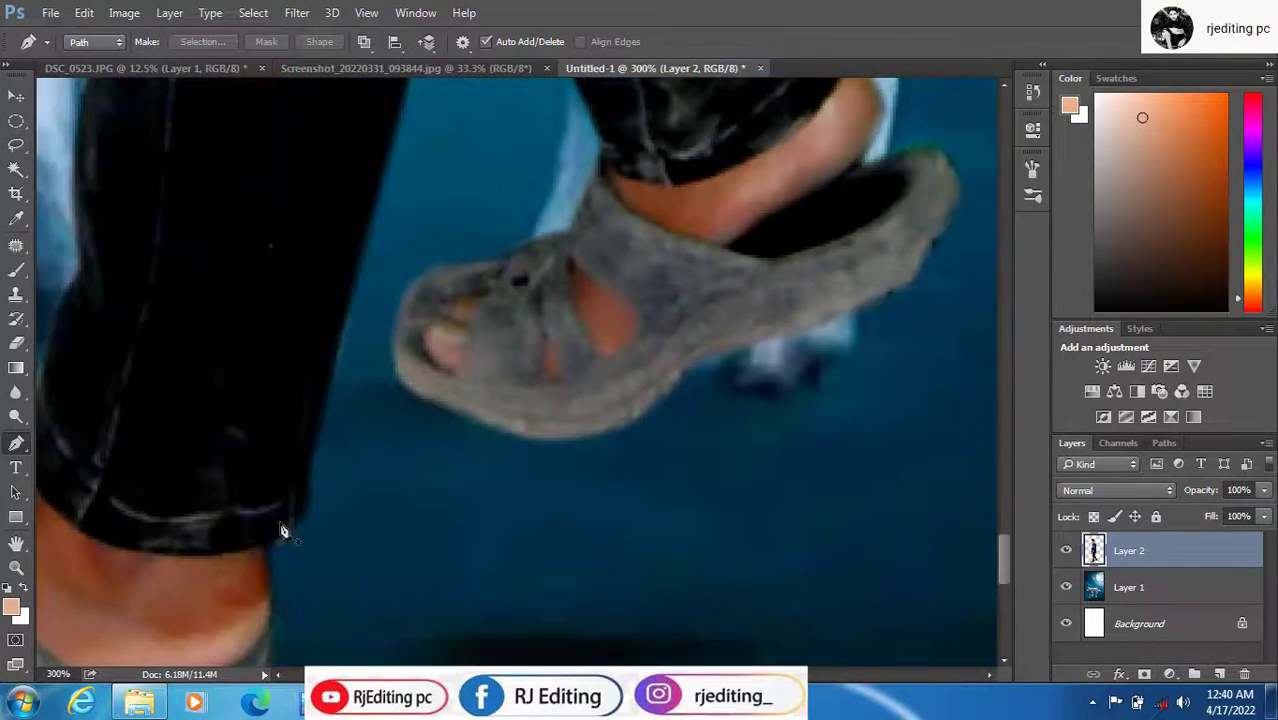
{"action": "left_click", "coordinate": [267, 550]}
{"action": "left_click_drag", "start_coordinate": [268, 550], "coordinate": [486, 529]}
{"action": "left_click", "coordinate": [447, 532]}
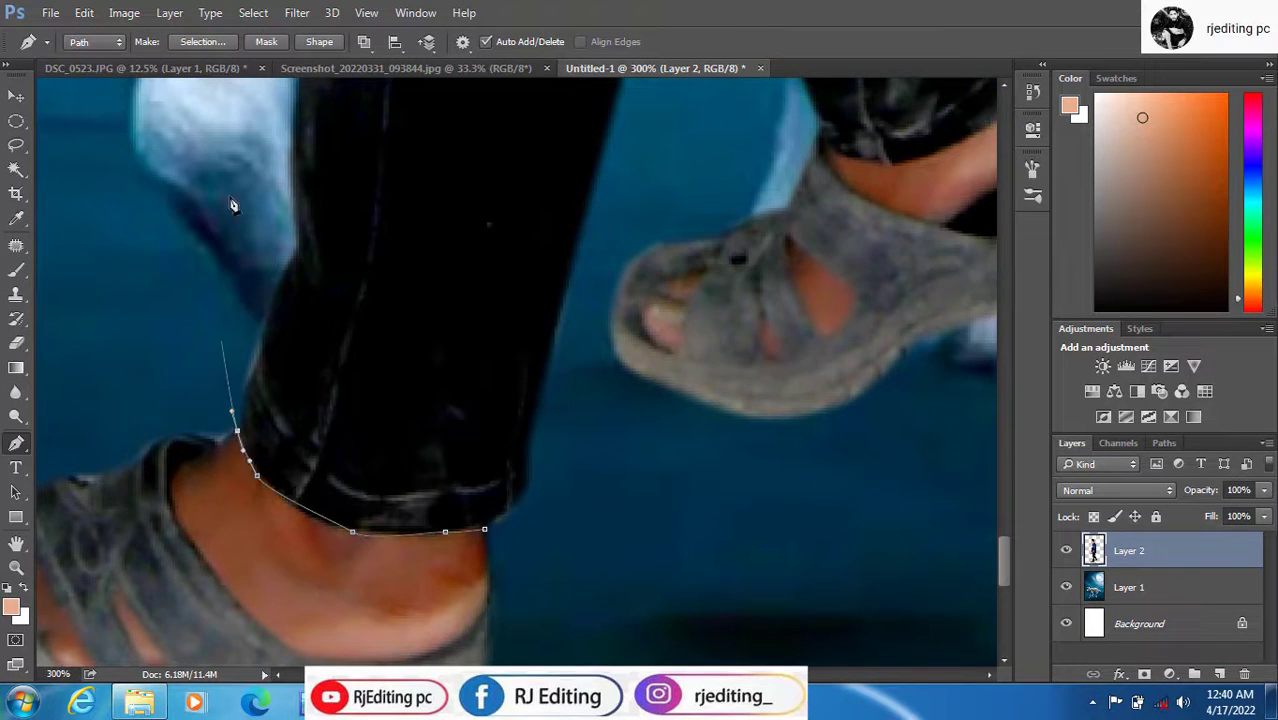
{"action": "scroll", "coordinate": [231, 205], "scroll_direction": "up", "scroll_amount": 10}
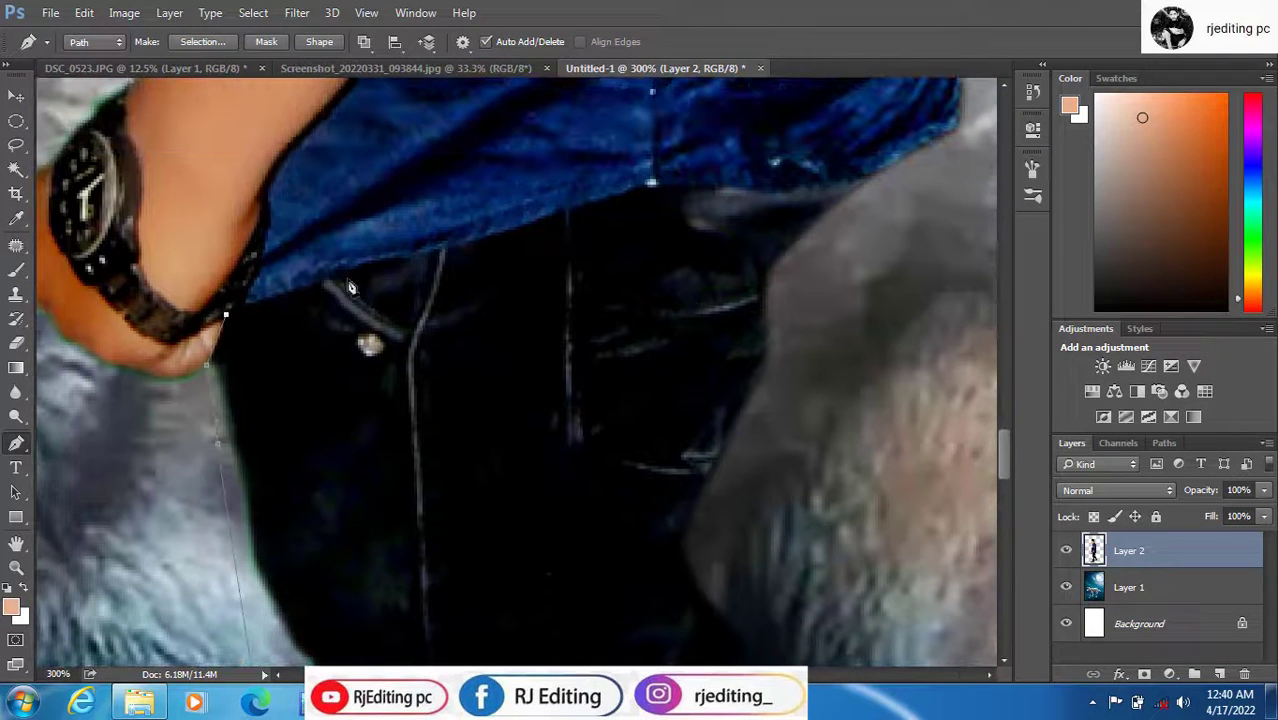
- Finish the path around the rear leg's hem, close it at the front ankle and turn it into a selection
{"action": "scroll", "coordinate": [868, 190], "scroll_direction": "down", "scroll_amount": 10}
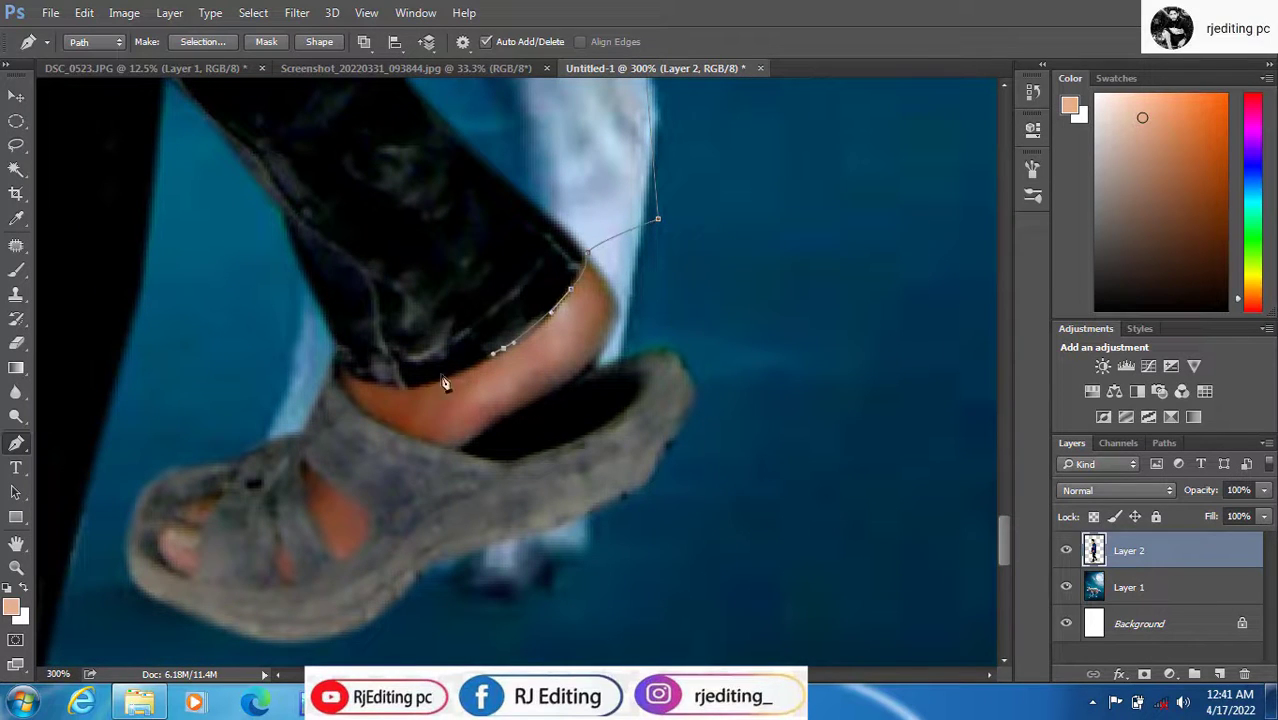
{"action": "left_click_drag", "start_coordinate": [121, 539], "coordinate": [317, 191]}
{"action": "left_click_drag", "start_coordinate": [294, 322], "coordinate": [283, 343]}
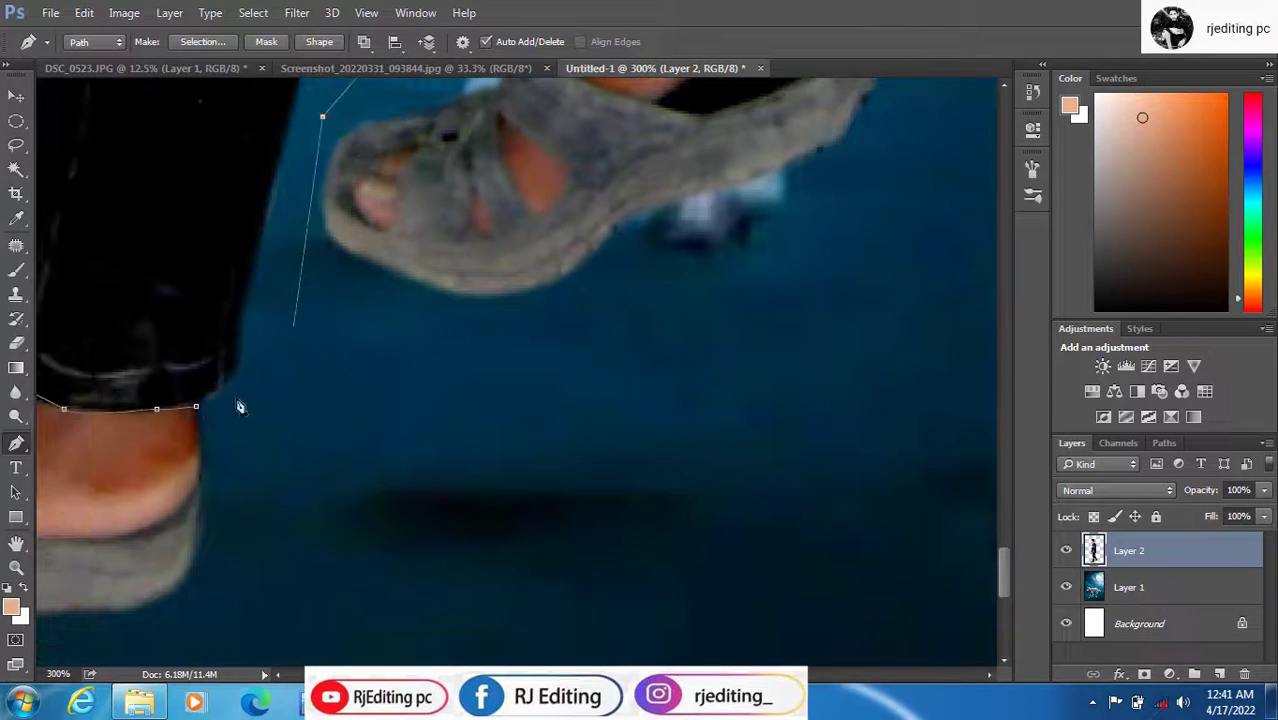
{"action": "left_click", "coordinate": [197, 405]}
{"action": "right_click", "coordinate": [238, 265]}
{"action": "left_click", "coordinate": [388, 347]}
{"action": "key", "text": "Return"}
- Apply the Camera Raw Filter with Clarity +31 to the selected jeans, and clear the selection
{"action": "key", "text": "ctrl+minus"}
{"action": "key", "text": "ctrl+minus"}
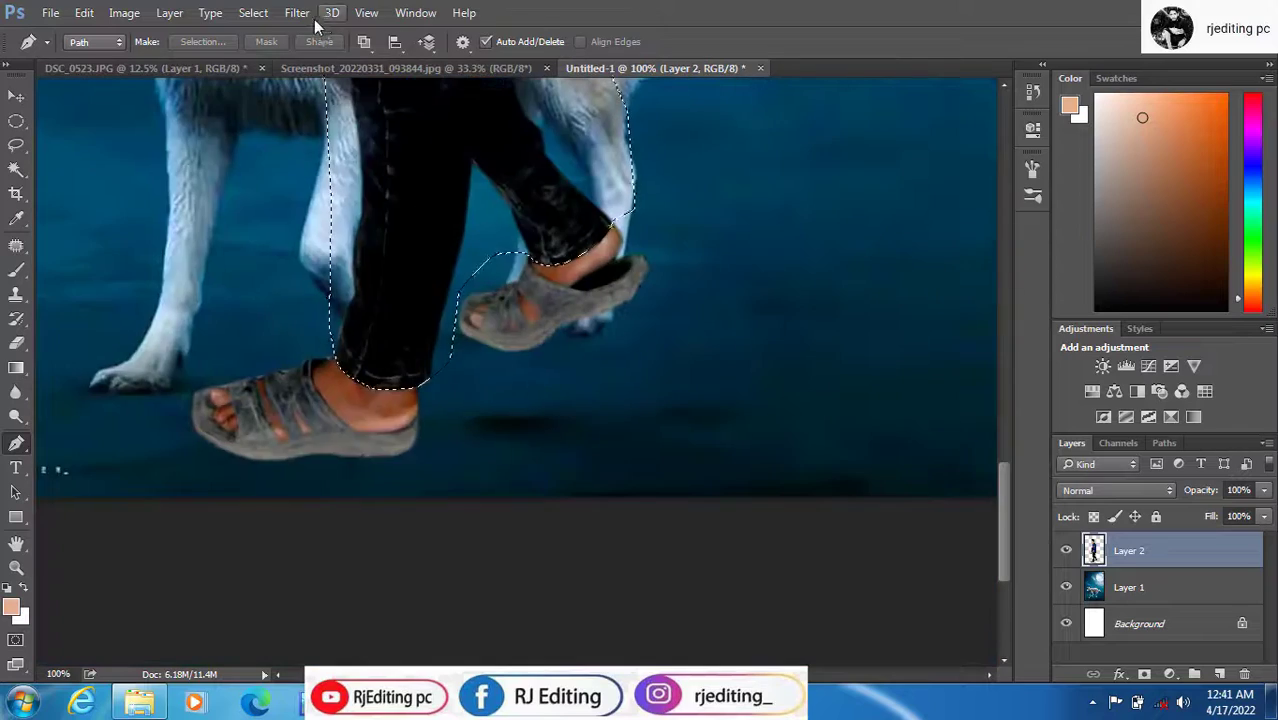
{"action": "left_click", "coordinate": [299, 14]}
{"action": "left_click", "coordinate": [392, 123]}
{"action": "left_click", "coordinate": [1038, 574]}
{"action": "left_click_drag", "start_coordinate": [1040, 578], "coordinate": [1075, 580]}
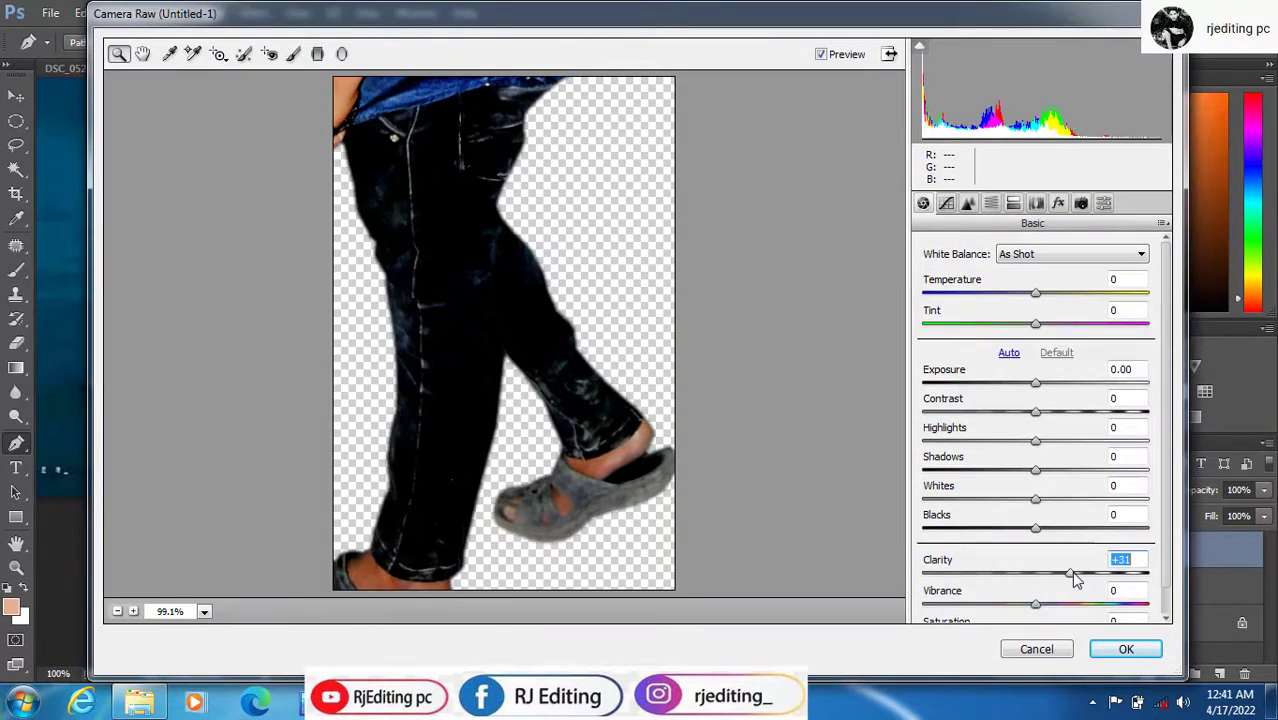
{"action": "left_click", "coordinate": [1126, 650]}
{"action": "scroll", "coordinate": [571, 465], "scroll_direction": "down", "scroll_amount": 1}
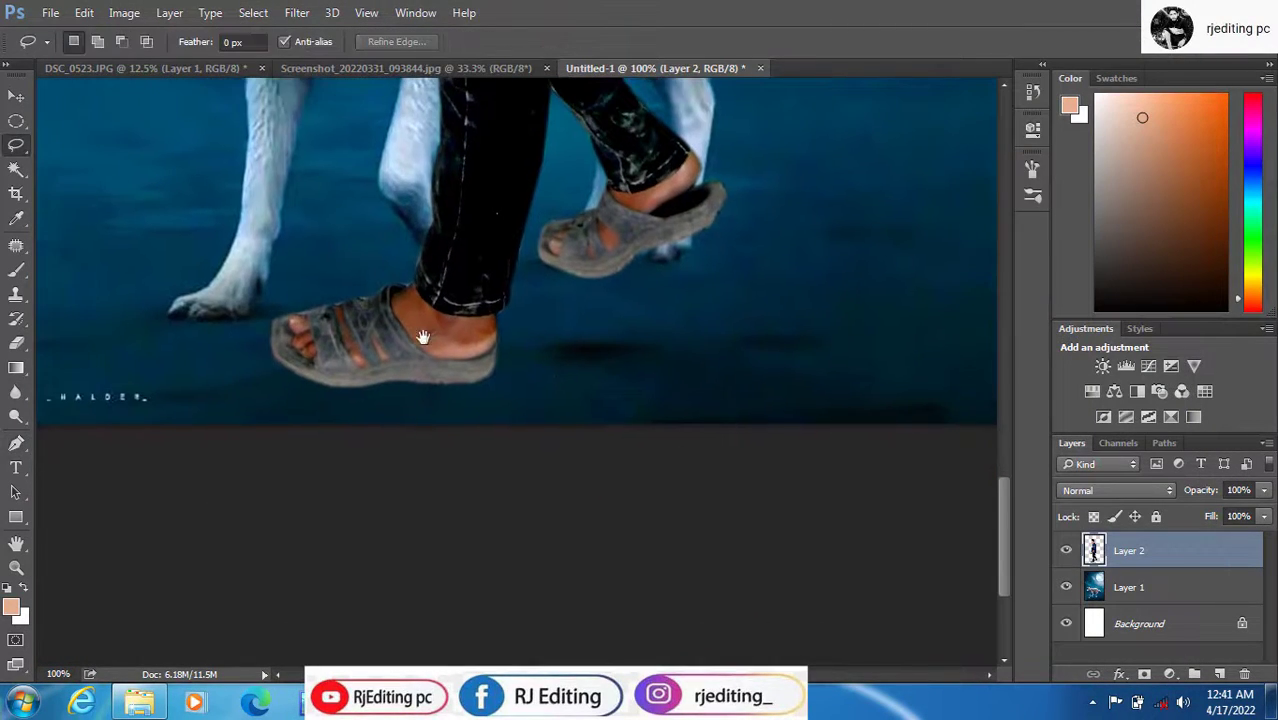
- Trace a Pen tool path along the front sandal's opening, up between the legs and around the rear sandal's opening to its heel
{"action": "key", "text": "ctrl+plus"}
{"action": "key", "text": "ctrl+plus"}
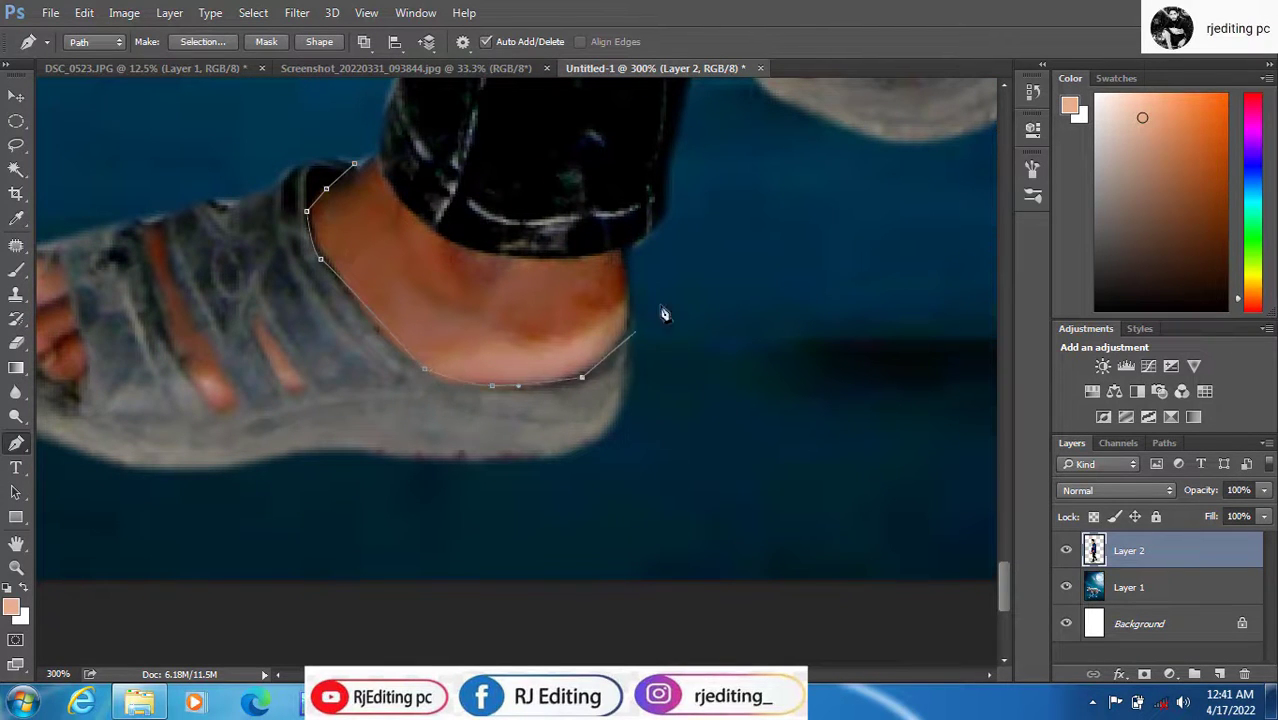
{"action": "left_click", "coordinate": [635, 332]}
{"action": "left_click_drag", "start_coordinate": [729, 142], "coordinate": [522, 384]}
{"action": "left_click", "coordinate": [602, 166]}
{"action": "left_click_drag", "start_coordinate": [602, 166], "coordinate": [529, 204]}
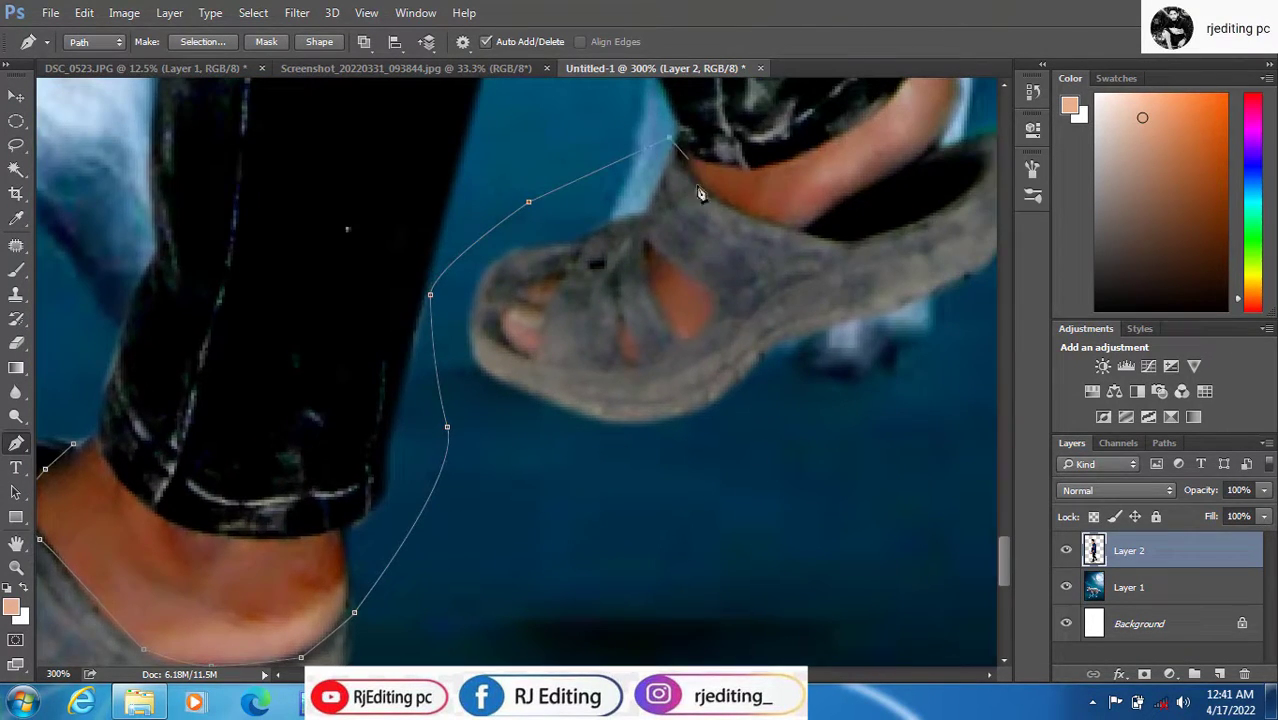
{"action": "left_click", "coordinate": [922, 162]}
{"action": "left_click_drag", "start_coordinate": [922, 162], "coordinate": [835, 148]}
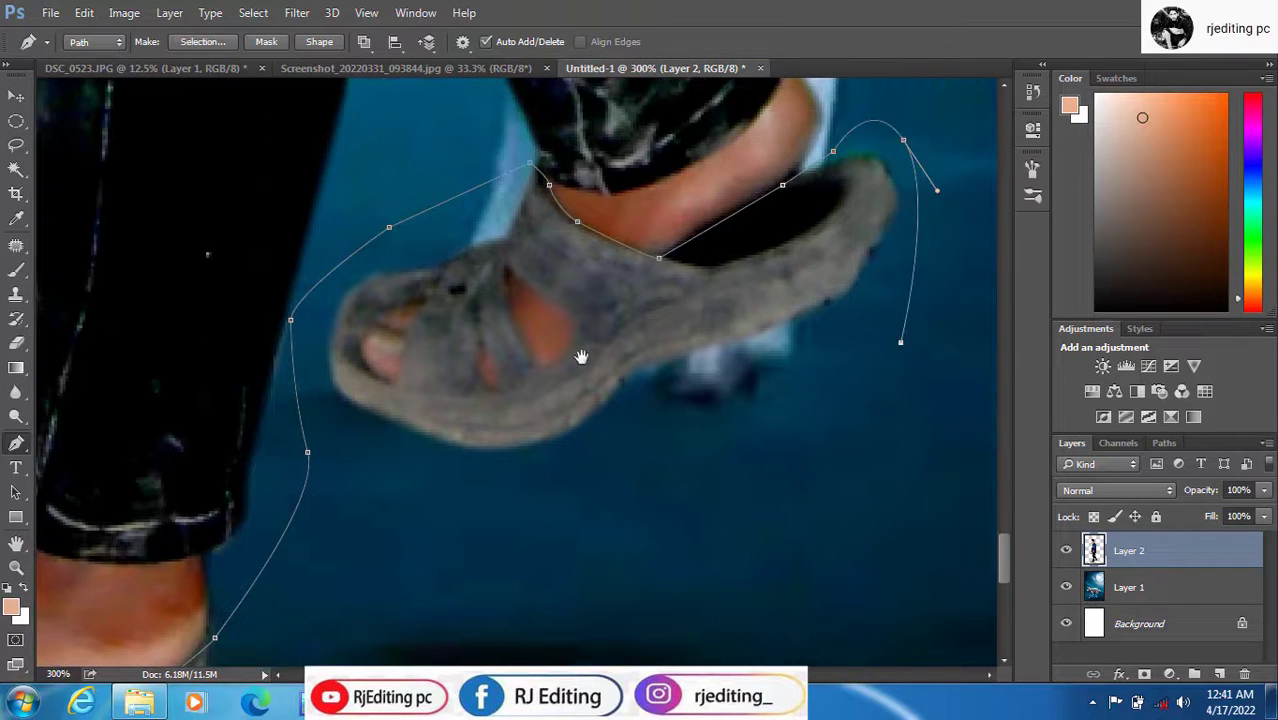
- Run the path beneath both sandals and around the front toes, close it at the front ankle and turn it into a selection
{"action": "left_click_drag", "start_coordinate": [581, 357], "coordinate": [581, 100]}
{"action": "left_click_drag", "start_coordinate": [719, 425], "coordinate": [556, 408]}
{"action": "left_click", "coordinate": [345, 376]}
{"action": "left_click_drag", "start_coordinate": [274, 223], "coordinate": [405, 463]}
{"action": "left_click", "coordinate": [386, 391]}
{"action": "left_click_drag", "start_coordinate": [552, 262], "coordinate": [605, 244]}
{"action": "left_click_drag", "start_coordinate": [729, 228], "coordinate": [779, 229]}
{"action": "left_click", "coordinate": [850, 286]}
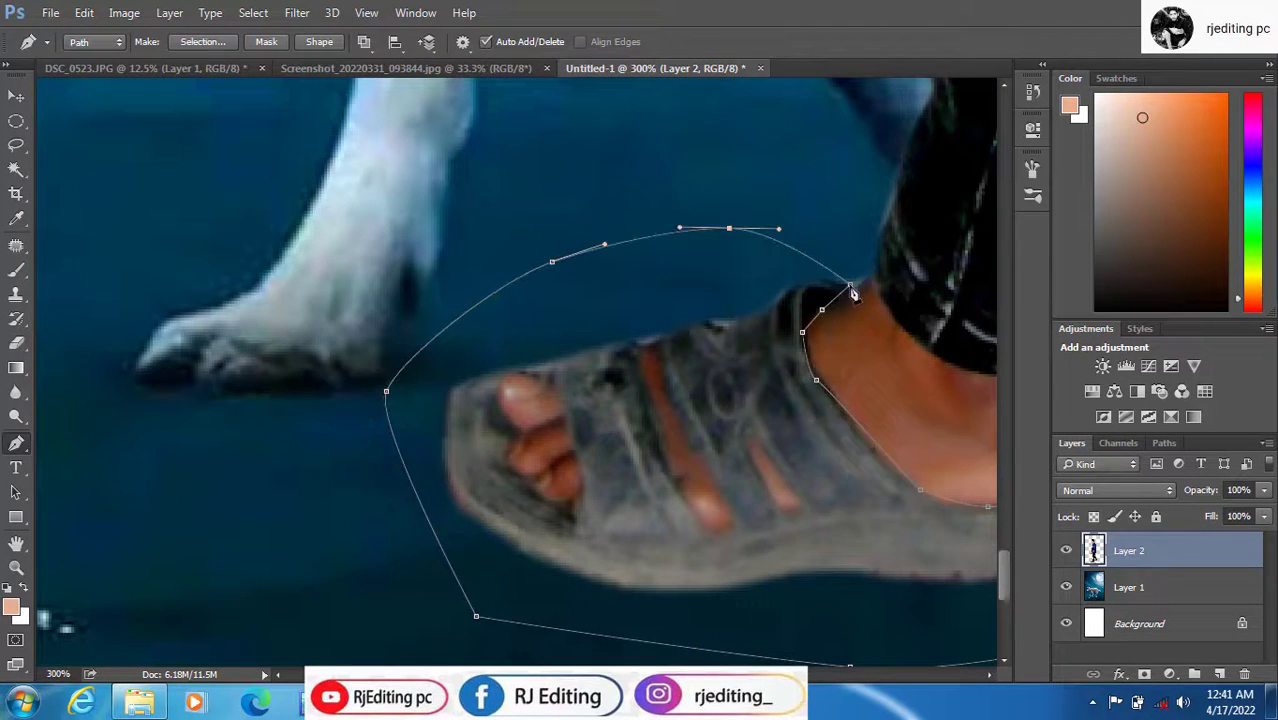
{"action": "right_click", "coordinate": [728, 308]}
{"action": "left_click", "coordinate": [789, 353]}
{"action": "key", "text": "Return"}
- Deepen the selected sandals with Levels, setting the input levels to 32, 0.97 and 245
{"action": "key", "text": "ctrl+l"}
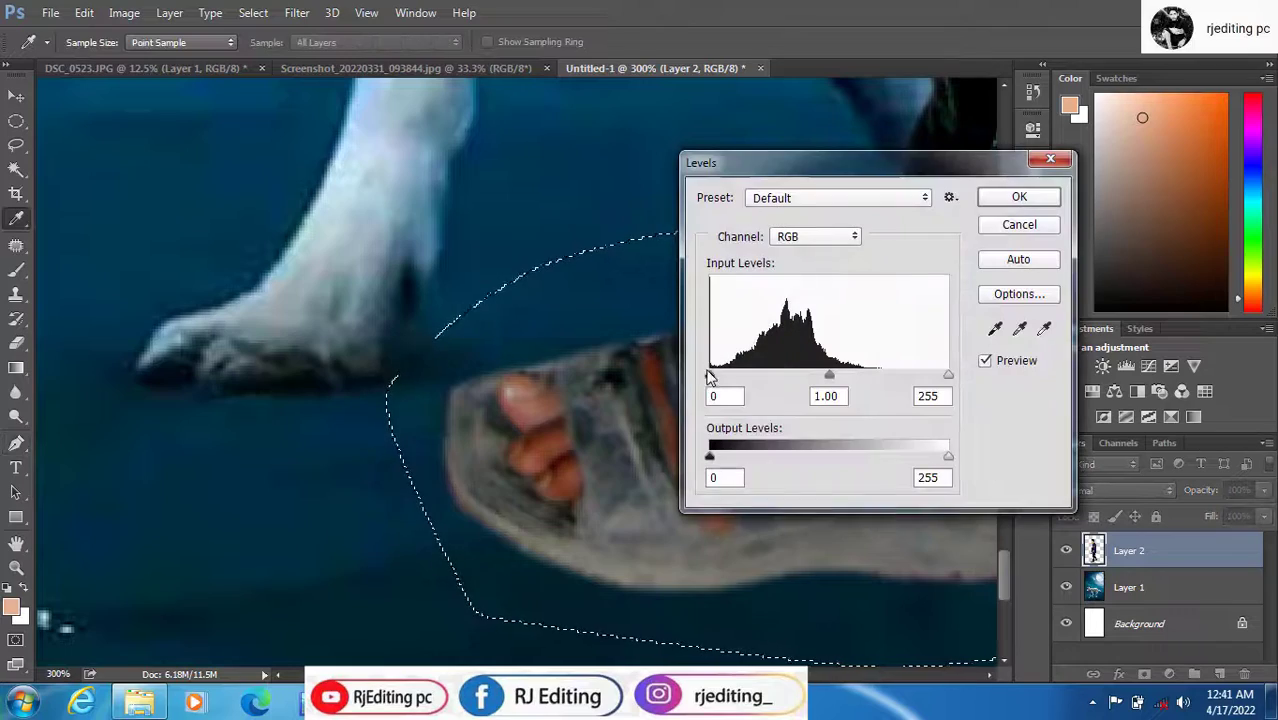
{"action": "left_click_drag", "start_coordinate": [708, 377], "coordinate": [738, 377]}
{"action": "mouse_move", "coordinate": [842, 376]}
{"action": "left_mouse_down"}
{"action": "mouse_move", "coordinate": [875, 372]}
{"action": "mouse_move", "coordinate": [844, 378]}
{"action": "left_mouse_up"}
{"action": "left_click_drag", "start_coordinate": [946, 376], "coordinate": [934, 374]}
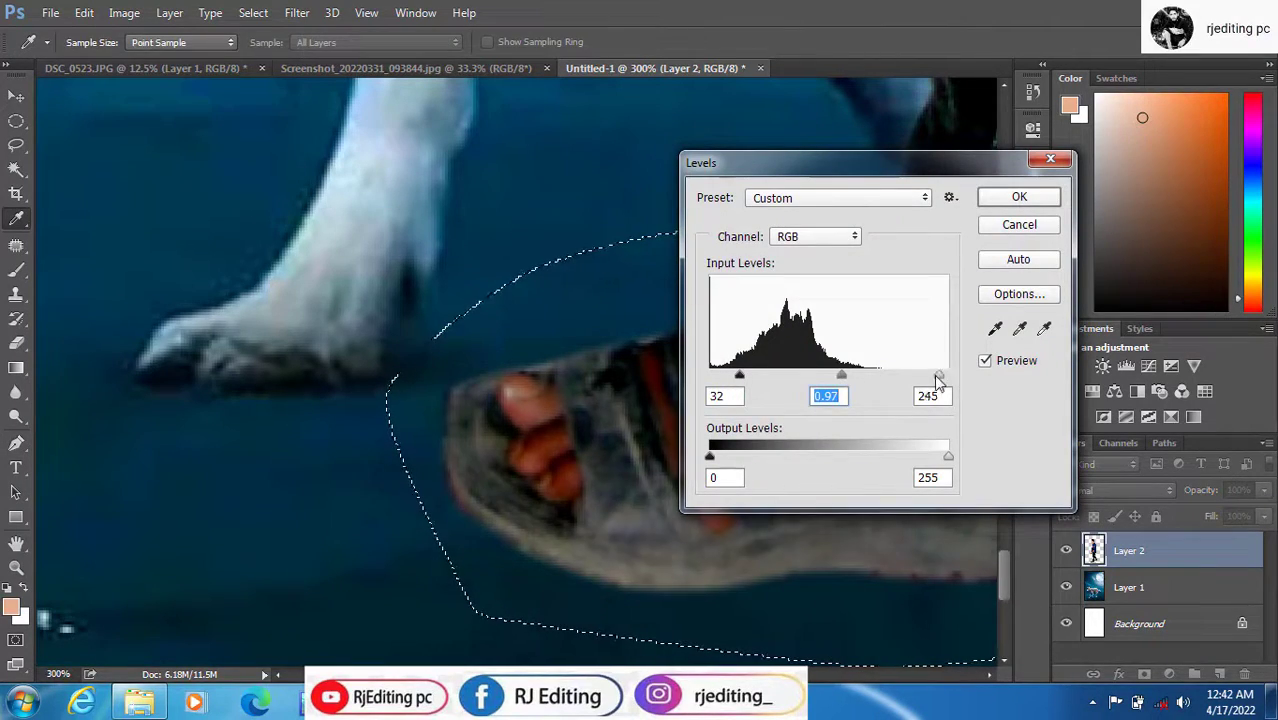
{"action": "left_click", "coordinate": [1019, 197]}
- Apply the Camera Raw Filter to the sandals with Exposure +0.95, Contrast +33 and Clarity +43
{"action": "left_click", "coordinate": [296, 12]}
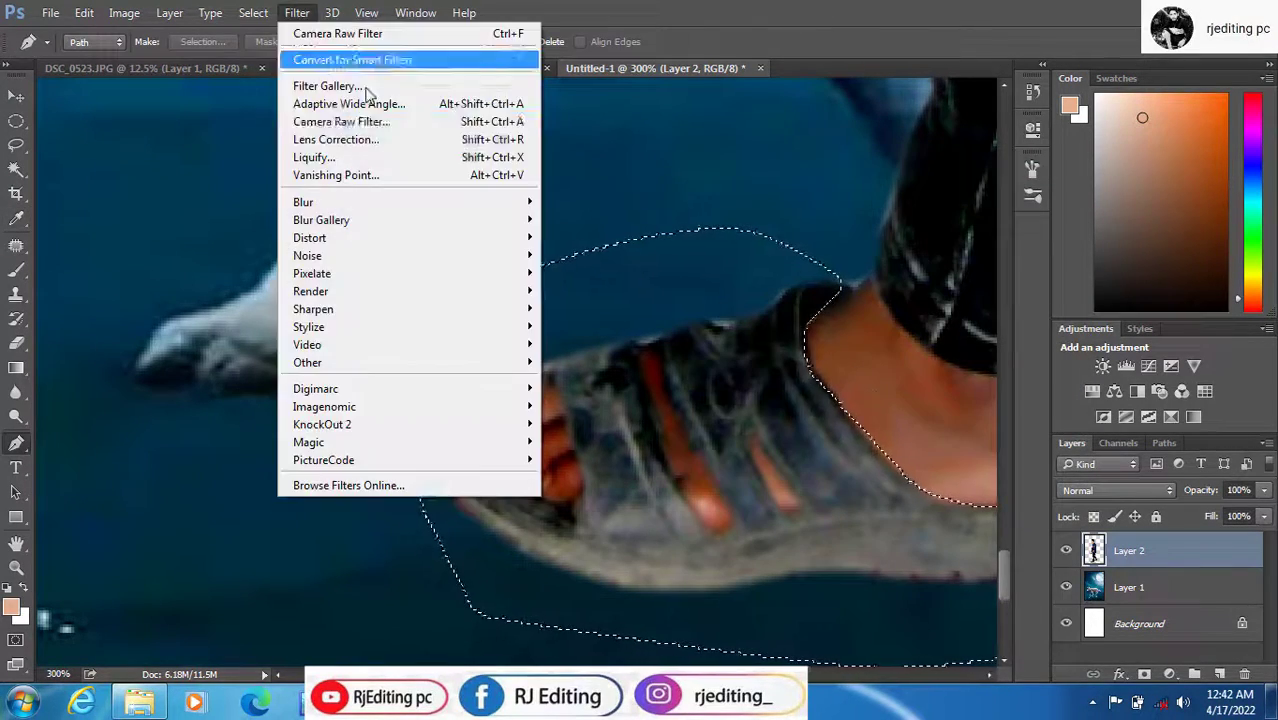
{"action": "left_click", "coordinate": [341, 121]}
{"action": "left_click_drag", "start_coordinate": [1035, 412], "coordinate": [1073, 415]}
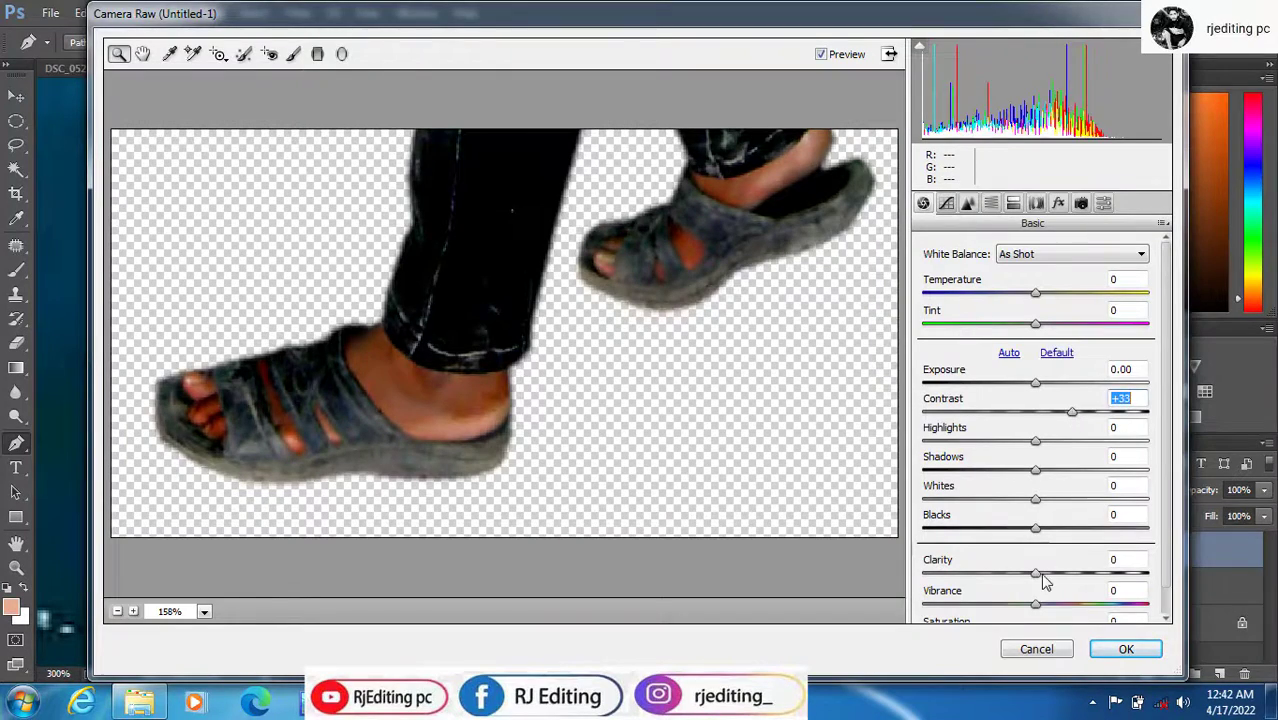
{"action": "left_click_drag", "start_coordinate": [1042, 579], "coordinate": [1087, 585]}
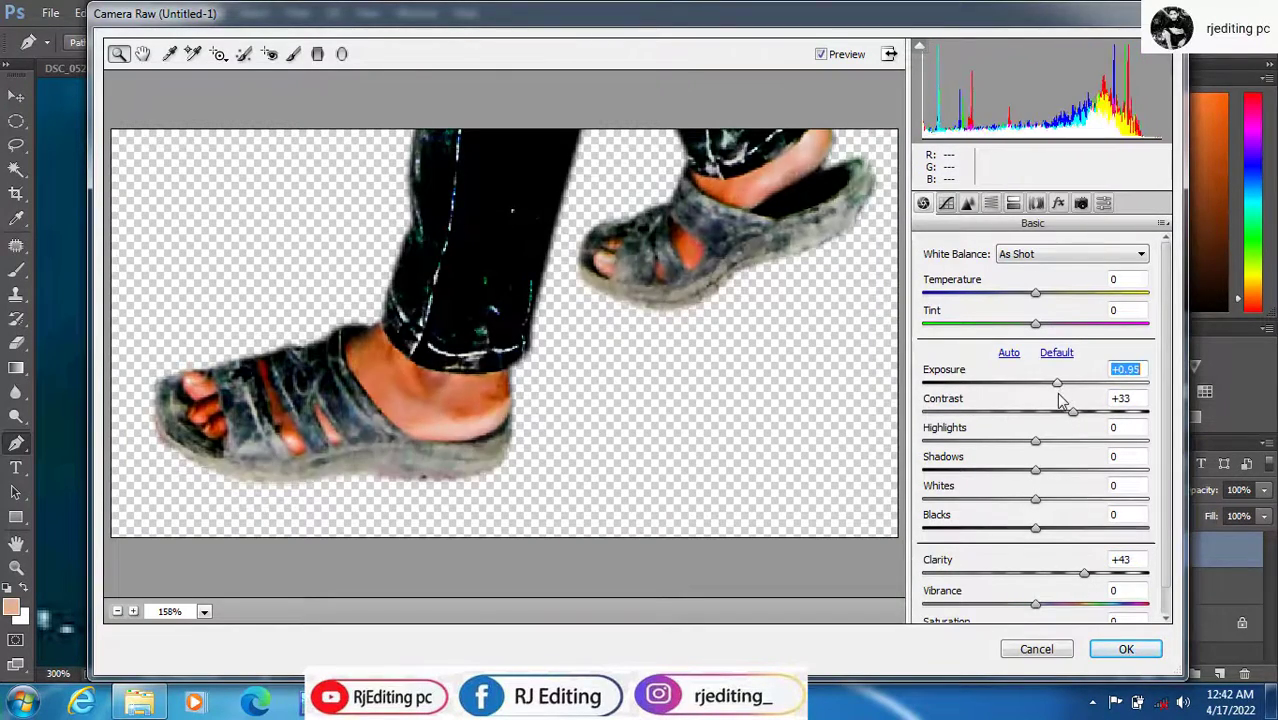
{"action": "key", "text": "Return"}
{"action": "key", "text": "ctrl+1"}
{"action": "key", "text": "l"}
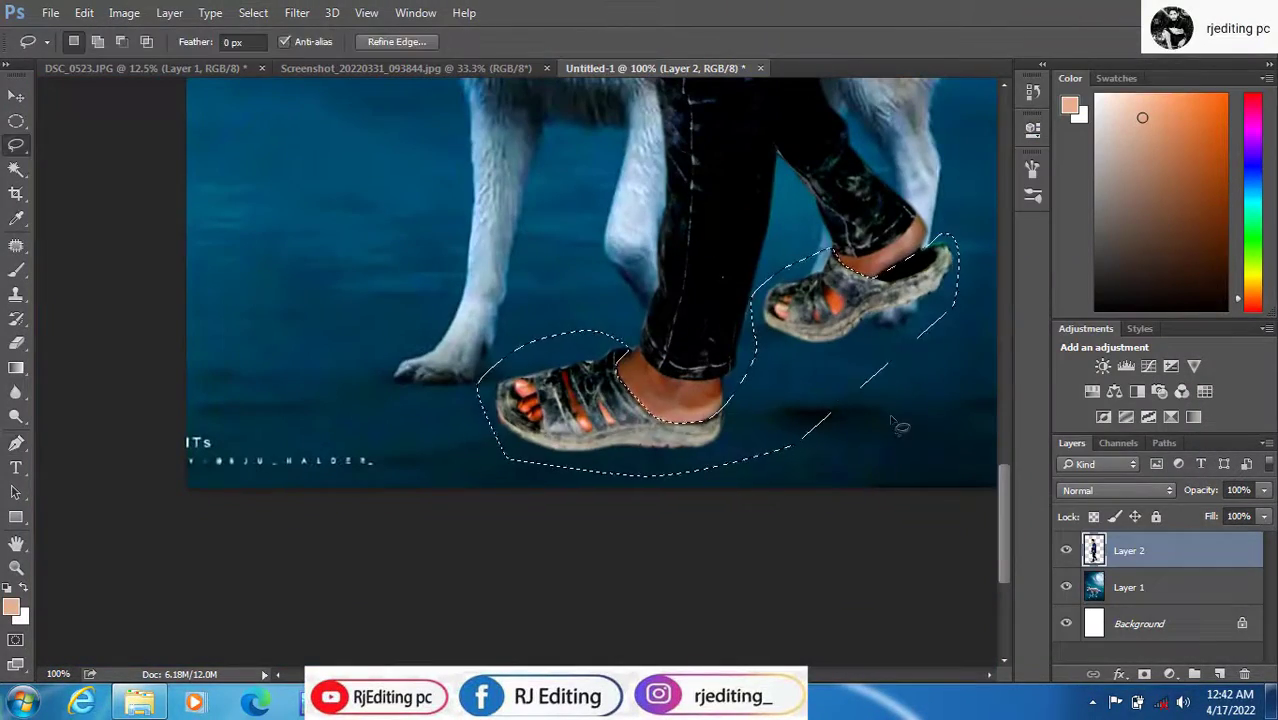
- Clear the selection and brighten the front ankle's skin and the rear foot's toes with the Dodge tool, brush size 80, Midtones, 50% exposure
{"action": "key", "text": "o"}
{"action": "key", "text": "bracketleft"}
{"action": "key", "text": "bracketleft"}
{"action": "key", "text": "bracketleft"}
{"action": "key", "text": "bracketleft"}
{"action": "key", "text": "bracketleft"}
{"action": "key", "text": "bracketleft"}
{"action": "key", "text": "bracketleft"}
{"action": "key", "text": "bracketleft"}
{"action": "key", "text": "bracketleft"}
{"action": "key", "text": "bracketleft"}
{"action": "key", "text": "bracketleft"}
{"action": "key", "text": "bracketleft"}
{"action": "key", "text": "bracketleft"}
{"action": "key", "text": "bracketleft"}
{"action": "key", "text": "bracketleft"}
{"action": "key", "text": "bracketleft"}
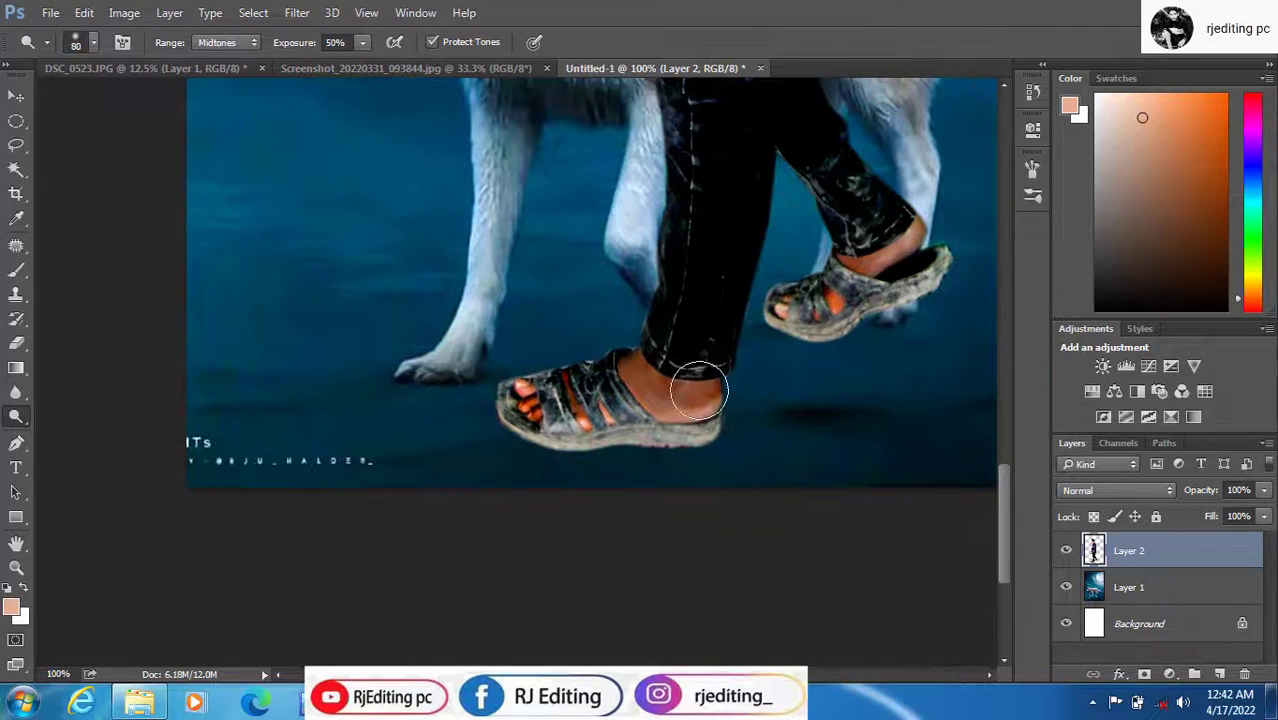
{"action": "mouse_move", "coordinate": [699, 391]}
{"action": "left_mouse_down"}
{"action": "mouse_move", "coordinate": [612, 353]}
{"action": "mouse_move", "coordinate": [694, 399]}
{"action": "left_mouse_up"}
{"action": "mouse_move", "coordinate": [805, 333]}
{"action": "left_mouse_down"}
{"action": "mouse_move", "coordinate": [888, 264]}
{"action": "mouse_move", "coordinate": [806, 302]}
{"action": "left_mouse_up"}
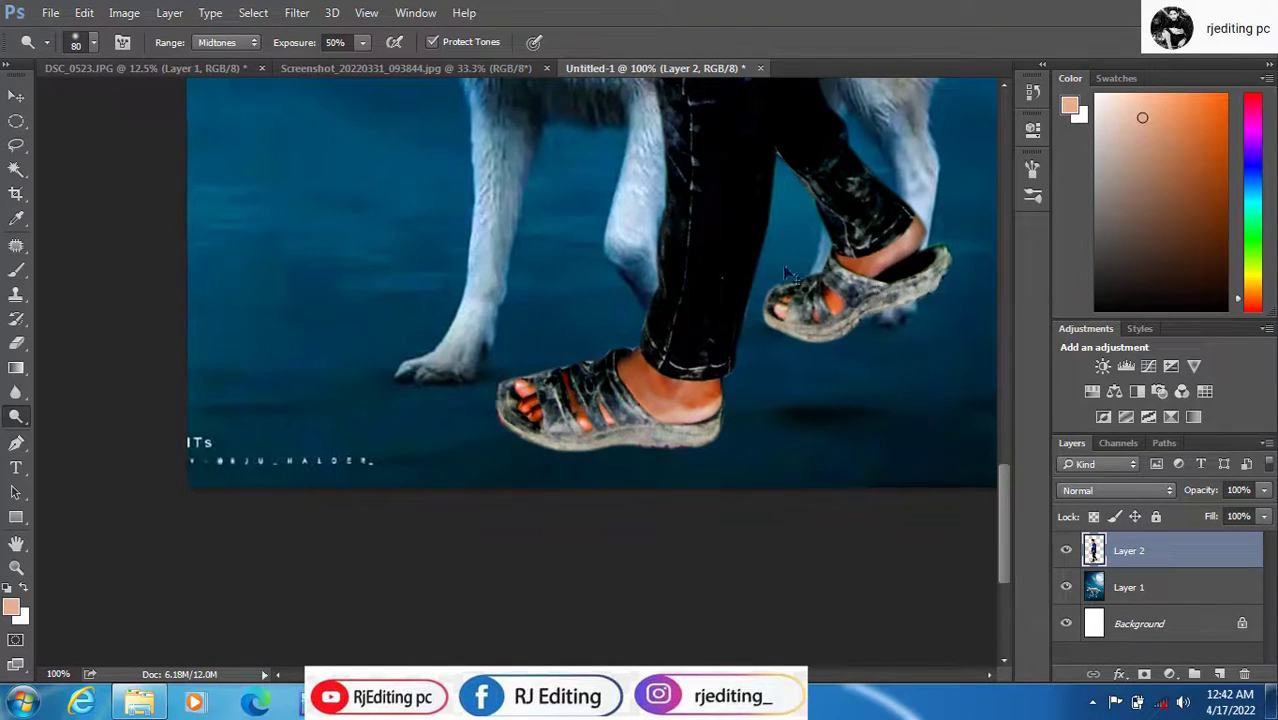
- Check the whole composite, and examine the head close up
{"action": "key", "text": "ctrl+minus"}
{"action": "key", "text": "ctrl+minus"}
{"action": "key", "text": "ctrl+minus"}
{"action": "key", "text": "ctrl+minus"}
{"action": "key", "text": "ctrl+plus"}
{"action": "key", "text": "ctrl+plus"}
{"action": "key", "text": "ctrl+plus"}
{"action": "key", "text": "ctrl+plus"}
{"action": "key", "text": "ctrl+plus"}
{"action": "scroll", "coordinate": [619, 208], "scroll_direction": "up", "scroll_amount": 5}
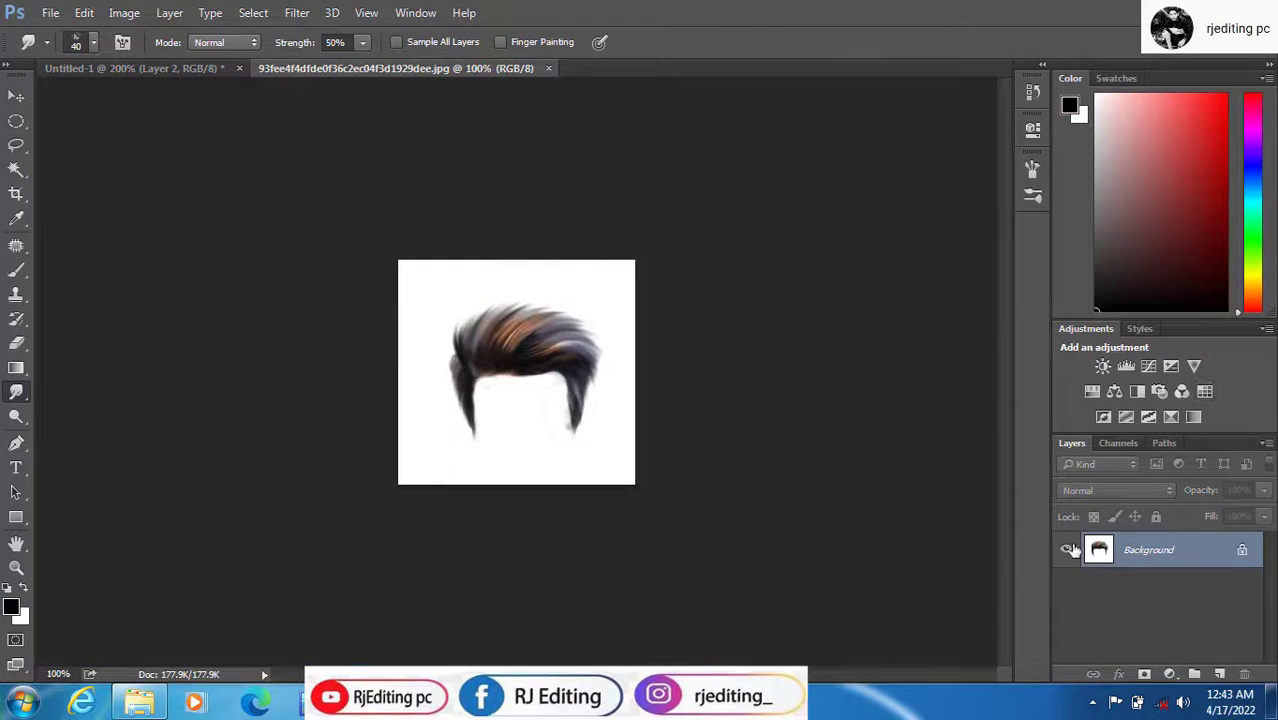
- Convert the hair image's background to a regular layer, delete the surrounding white with the Magic Wand at tolerance 32, and clear the selection
{"action": "double_click", "coordinate": [1160, 551]}
{"action": "left_click", "coordinate": [793, 220]}
{"action": "key", "text": "w"}
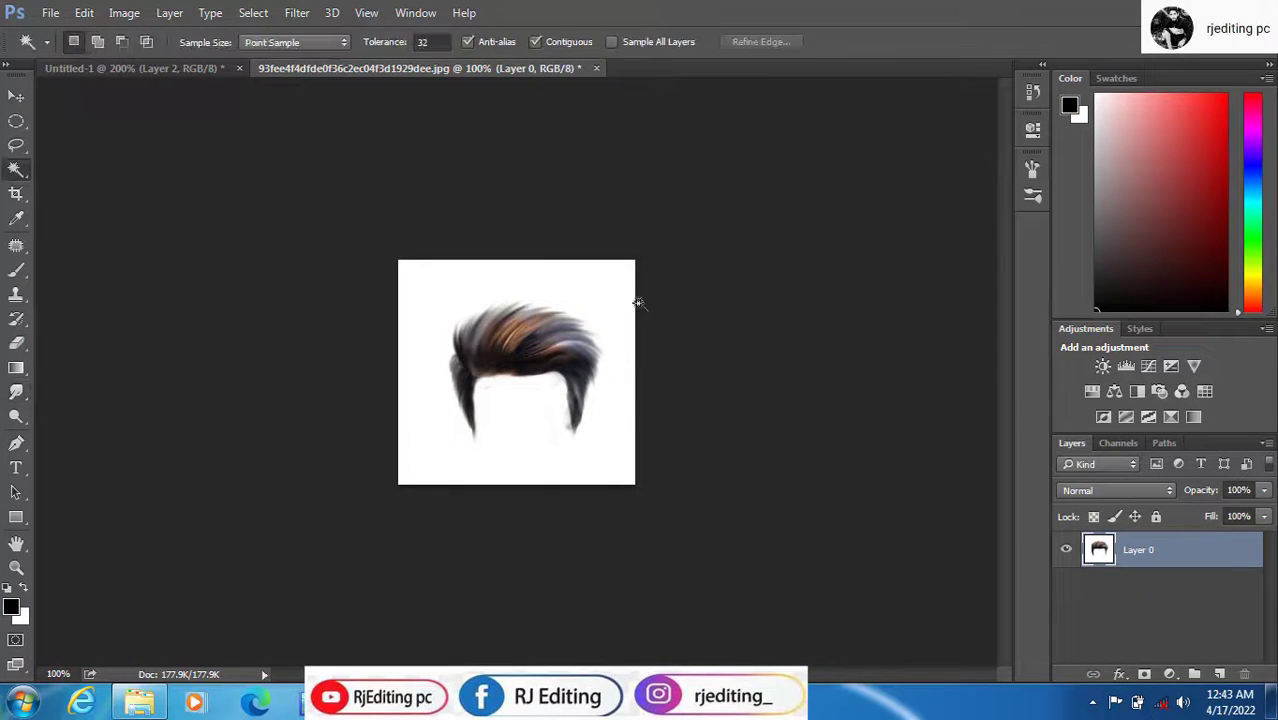
{"action": "left_click", "coordinate": [625, 300]}
{"action": "key", "text": "Delete"}
{"action": "key", "text": "l"}
{"action": "left_click", "coordinate": [713, 402]}
- Bring the hair cut-out into the Untitled-1 composite and enlarge and position it over the boy's head with Free Transform
{"action": "key", "text": "v"}
{"action": "left_click_drag", "start_coordinate": [545, 345], "coordinate": [575, 248]}
{"action": "key", "text": "ctrl+t"}
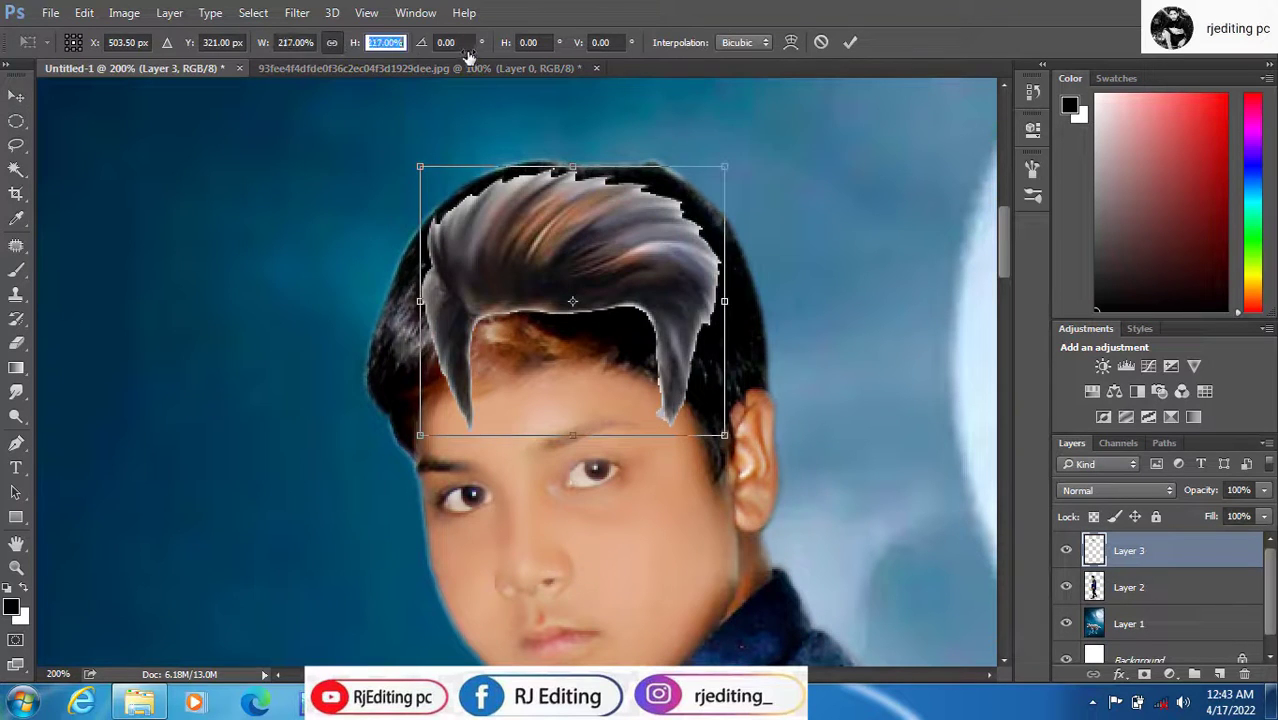
{"action": "left_click_drag", "start_coordinate": [469, 57], "coordinate": [401, 68]}
{"action": "mouse_move", "coordinate": [557, 221]}
{"action": "left_mouse_down"}
{"action": "mouse_move", "coordinate": [551, 264]}
{"action": "mouse_move", "coordinate": [563, 256]}
{"action": "left_mouse_up"}
{"action": "key", "text": "Return"}
- Erase the new hair's pale fringe along the forehead, beside the ear and around the outer outline with a size 35 eraser
{"action": "key", "text": "e"}
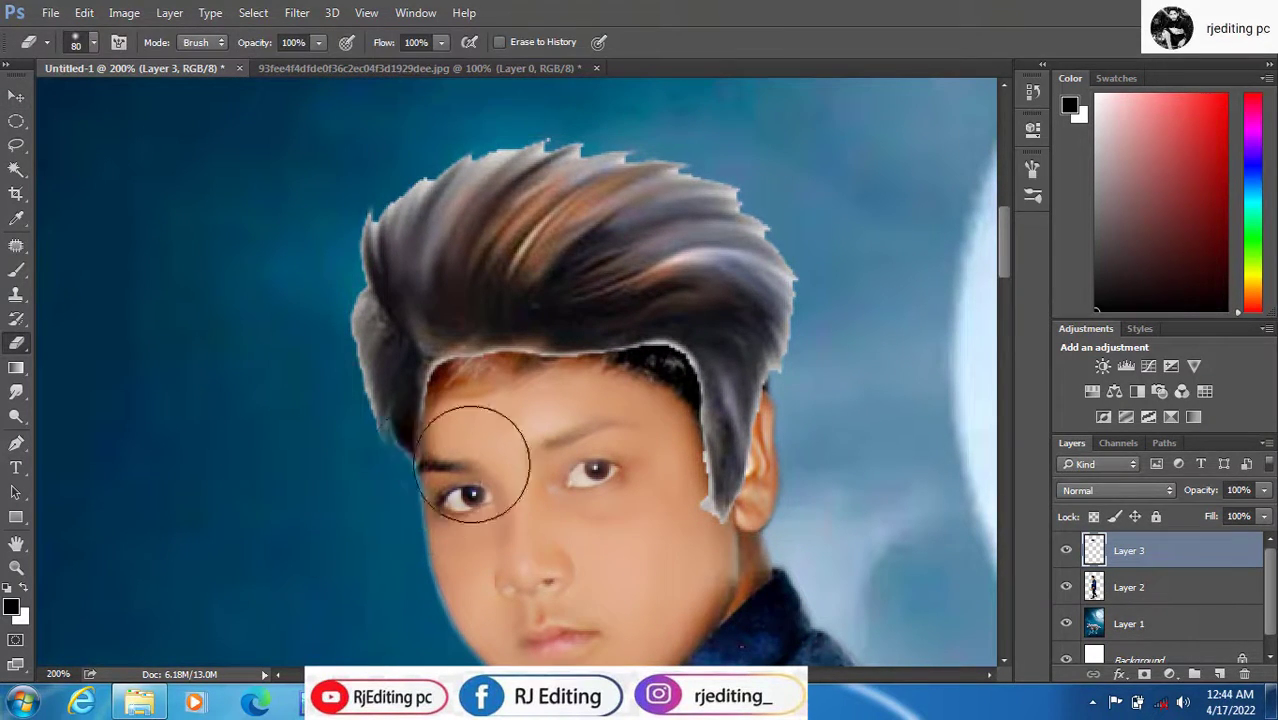
{"action": "mouse_move", "coordinate": [473, 463]}
{"action": "left_mouse_down"}
{"action": "mouse_move", "coordinate": [471, 434]}
{"action": "mouse_move", "coordinate": [568, 417]}
{"action": "left_mouse_up"}
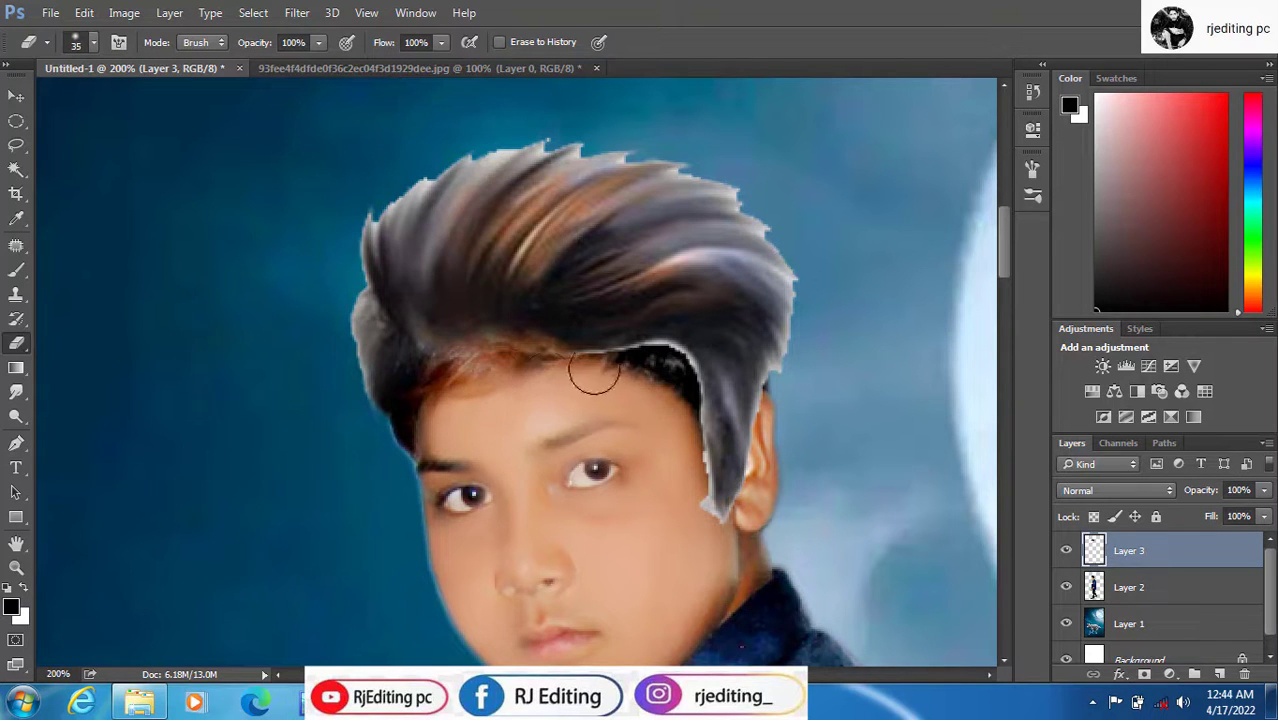
{"action": "left_click_drag", "start_coordinate": [695, 350], "coordinate": [708, 541]}
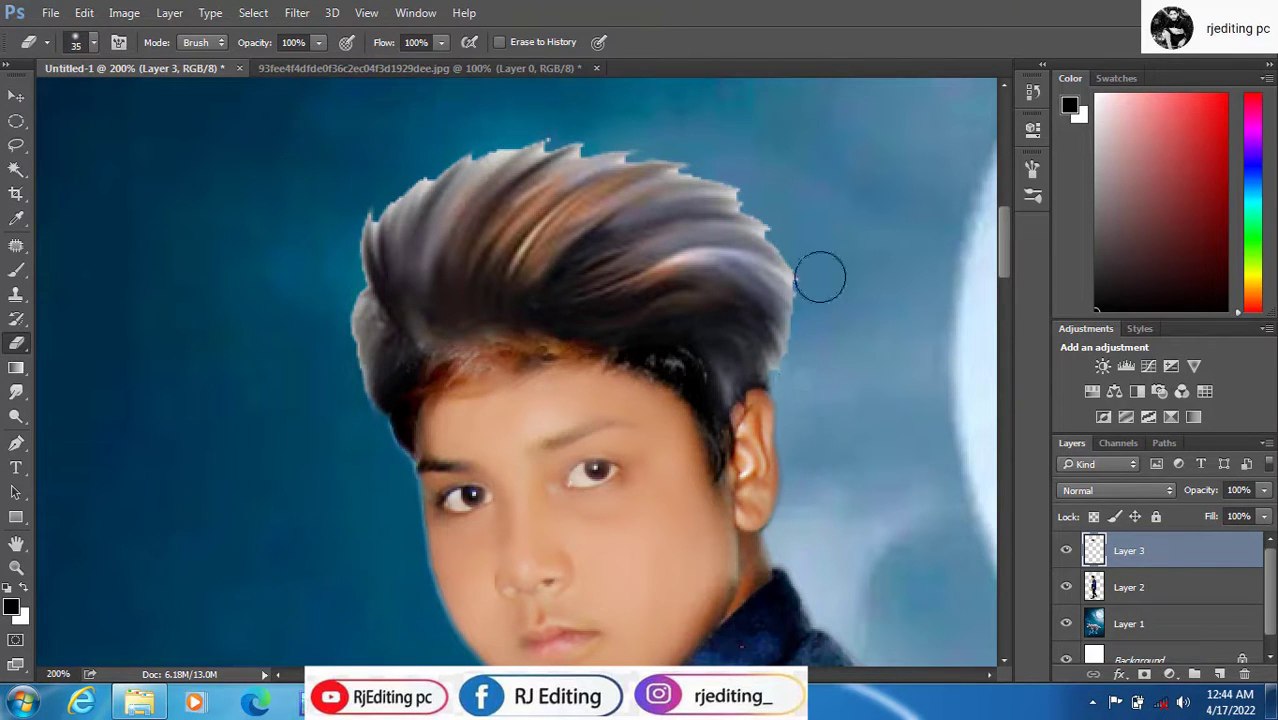
{"action": "mouse_move", "coordinate": [347, 228]}
{"action": "left_mouse_down"}
{"action": "mouse_move", "coordinate": [602, 126]}
{"action": "mouse_move", "coordinate": [837, 330]}
{"action": "left_mouse_up"}
{"action": "left_click_drag", "start_coordinate": [783, 254], "coordinate": [787, 340]}
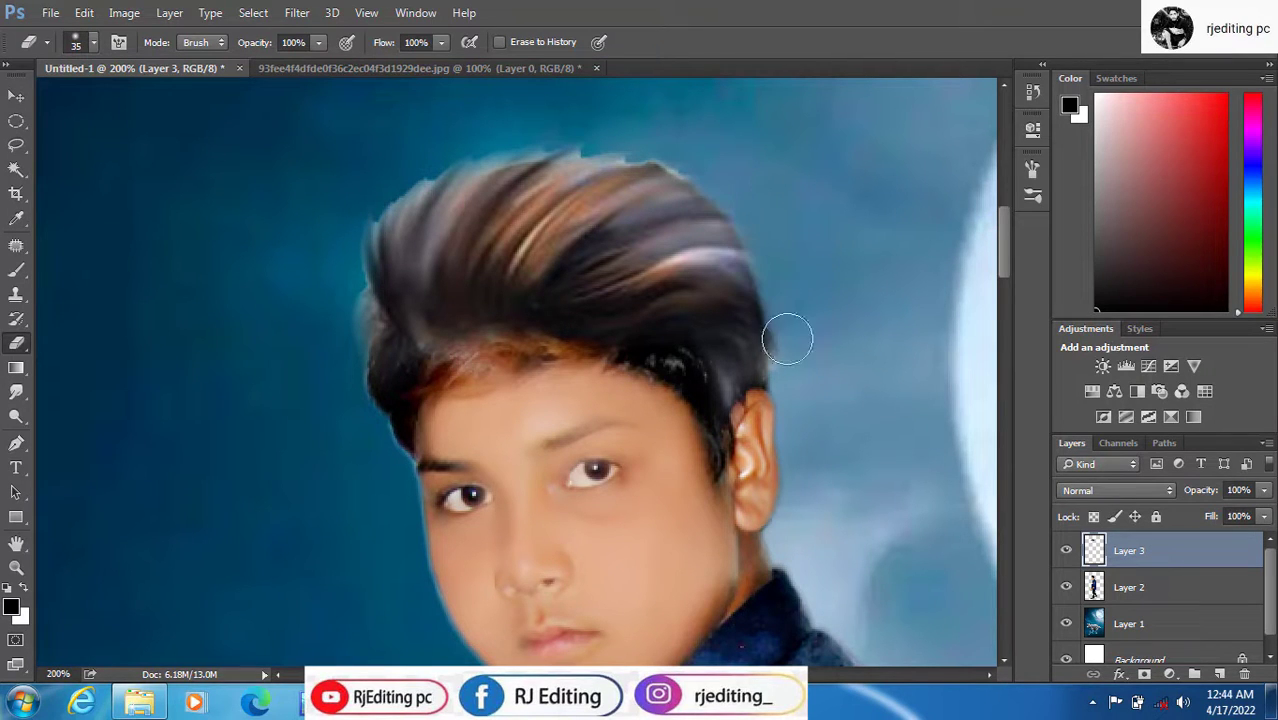
- Smudge the hair's outer edges into soft strands at 50% strength, and blend the original hair on Layer 2
{"action": "left_click", "coordinate": [17, 393]}
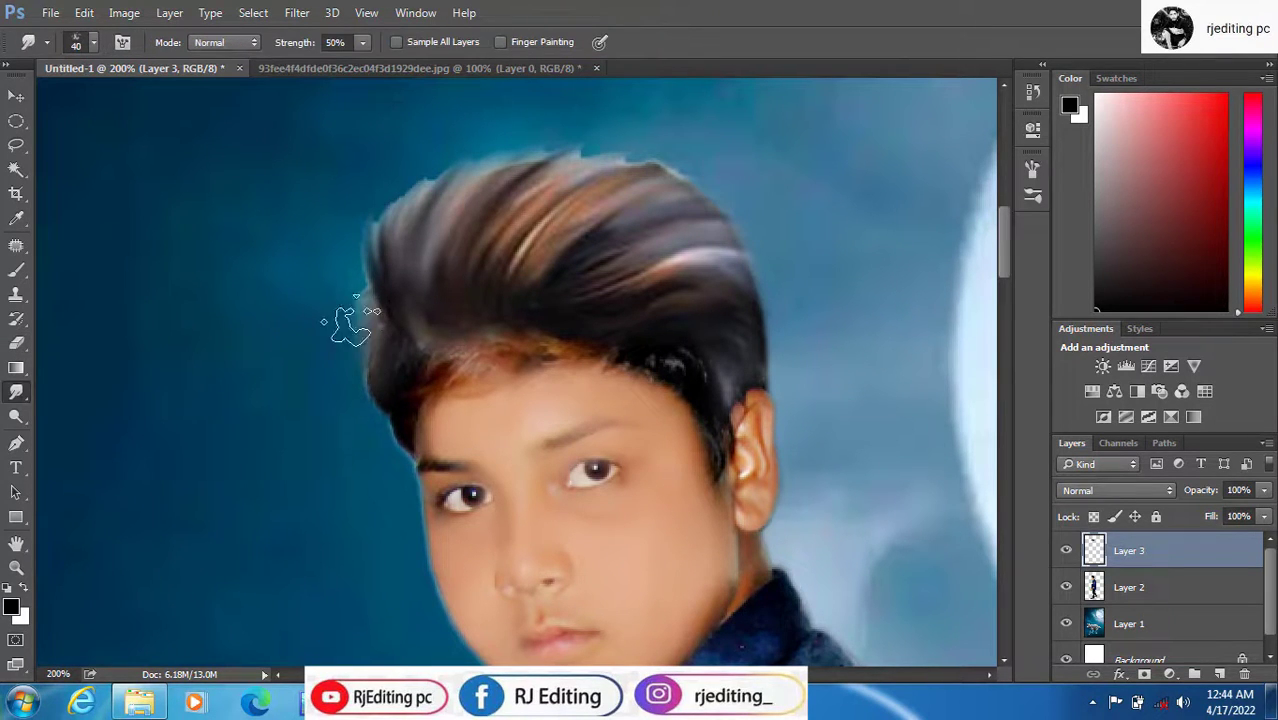
{"action": "mouse_move", "coordinate": [377, 245]}
{"action": "left_mouse_down"}
{"action": "mouse_move", "coordinate": [528, 82]}
{"action": "mouse_move", "coordinate": [567, 180]}
{"action": "left_mouse_up"}
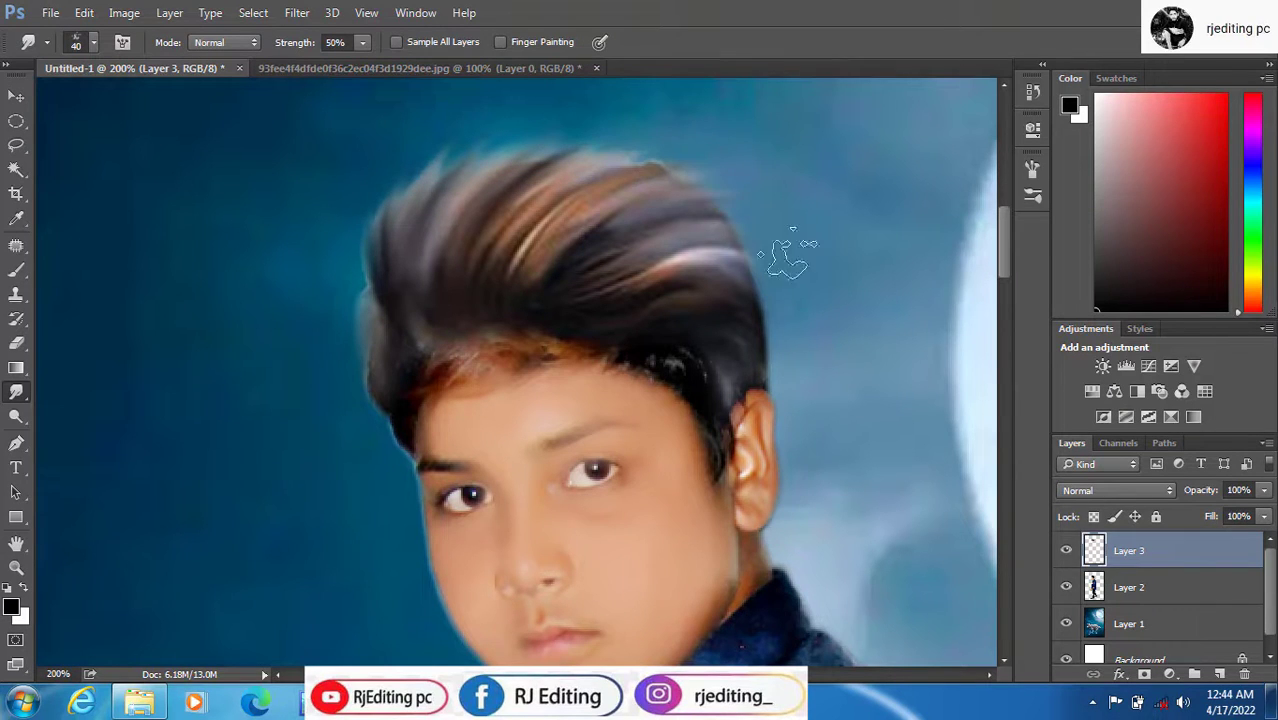
{"action": "left_click", "coordinate": [1148, 589]}
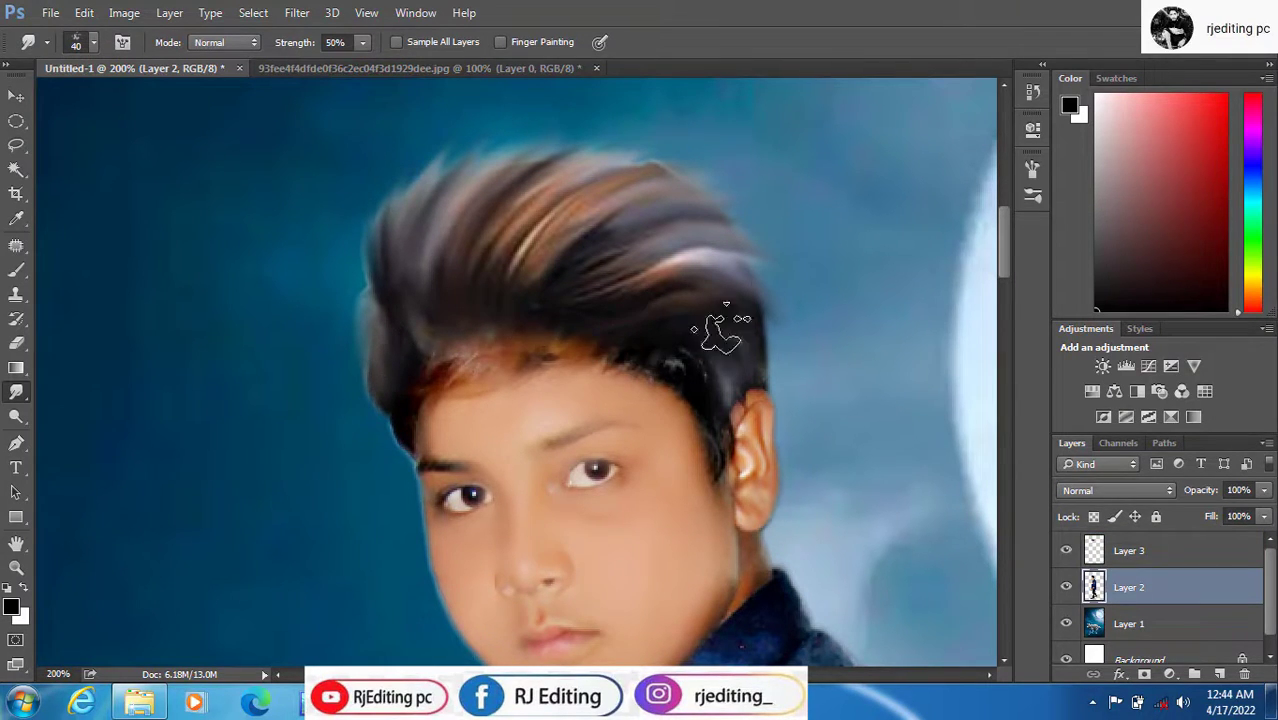
- Erase the excess hair edge on the forehead side of the head on Layer 2 with the size 35 eraser
{"action": "left_click", "coordinate": [16, 344]}
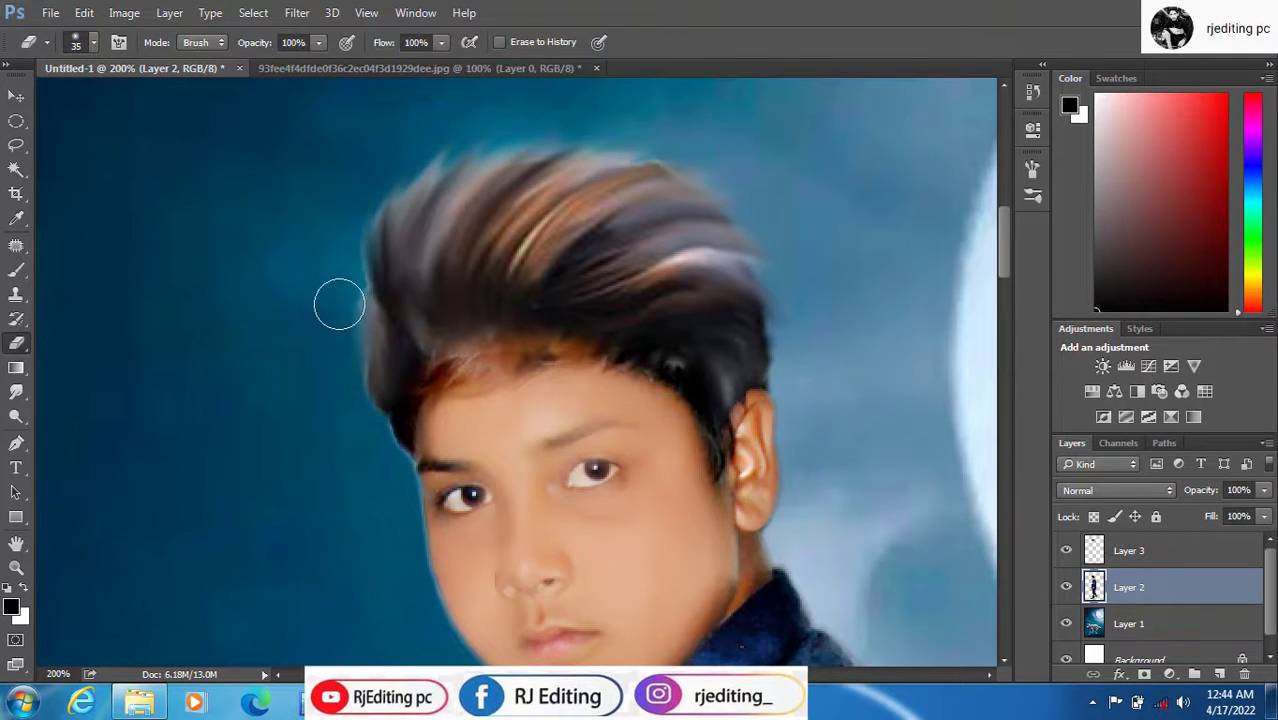
{"action": "left_click", "coordinate": [1146, 549]}
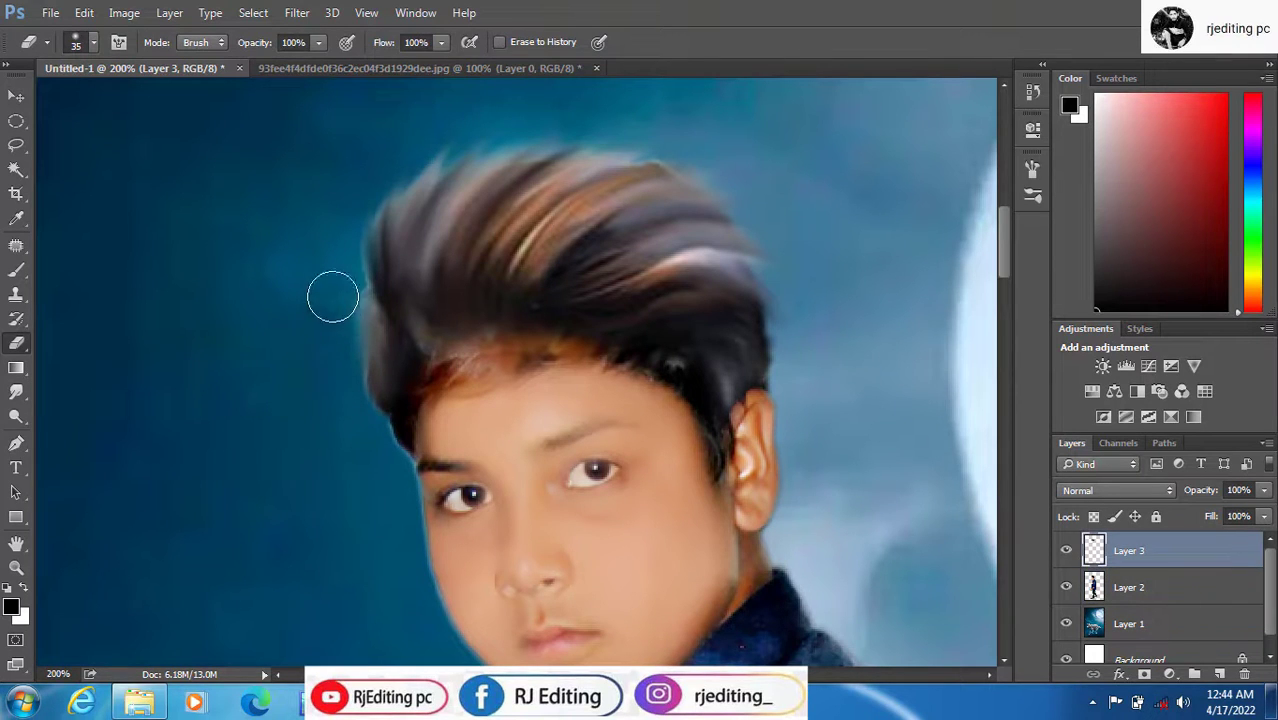
{"action": "left_click", "coordinate": [1155, 588]}
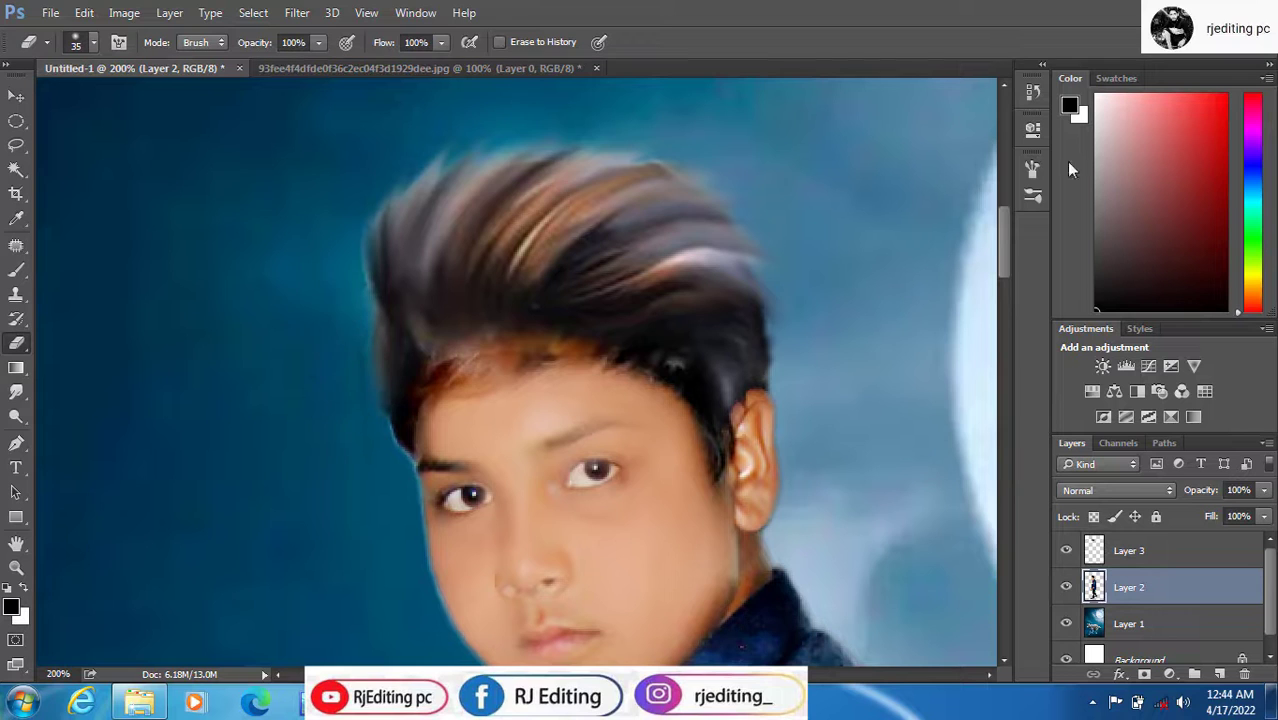
{"action": "key", "text": "ctrl+minus"}
{"action": "key", "text": "ctrl+minus"}
{"action": "key", "text": "ctrl+l"}
{"action": "left_click_drag", "start_coordinate": [709, 376], "coordinate": [740, 378]}
{"action": "left_click", "coordinate": [1019, 225]}
- Darken the hair on Layer 3 with Levels, using black input 30, midtone 0.79 and a slightly lowered white input
{"action": "left_click", "coordinate": [1187, 549]}
{"action": "key", "text": "ctrl+l"}
{"action": "left_click_drag", "start_coordinate": [846, 377], "coordinate": [860, 377]}
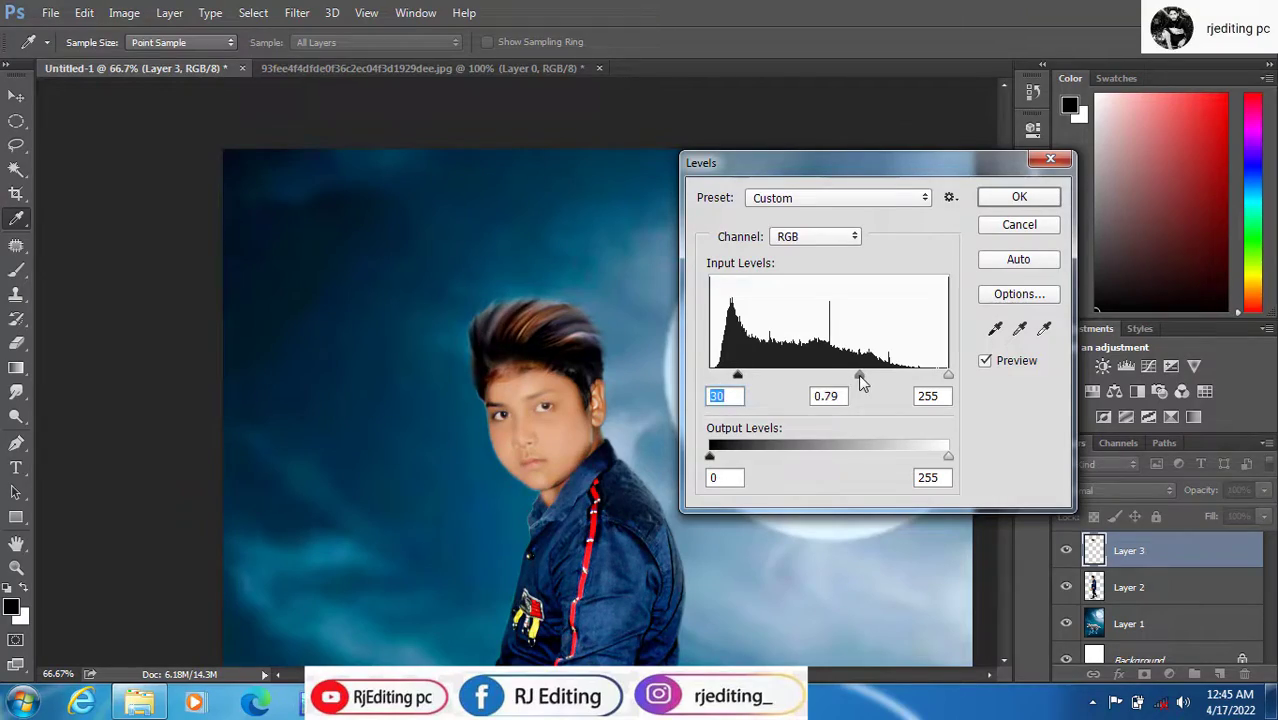
{"action": "left_click_drag", "start_coordinate": [941, 380], "coordinate": [938, 380]}
{"action": "left_click", "coordinate": [1026, 193]}
- Smudge the front hairline over the reddish original hair at the forehead, using the Smudge tool at size 40 and 50% strength
{"action": "key", "text": "ctrl+space"}
{"action": "left_click_drag", "start_coordinate": [525, 372], "coordinate": [595, 372]}
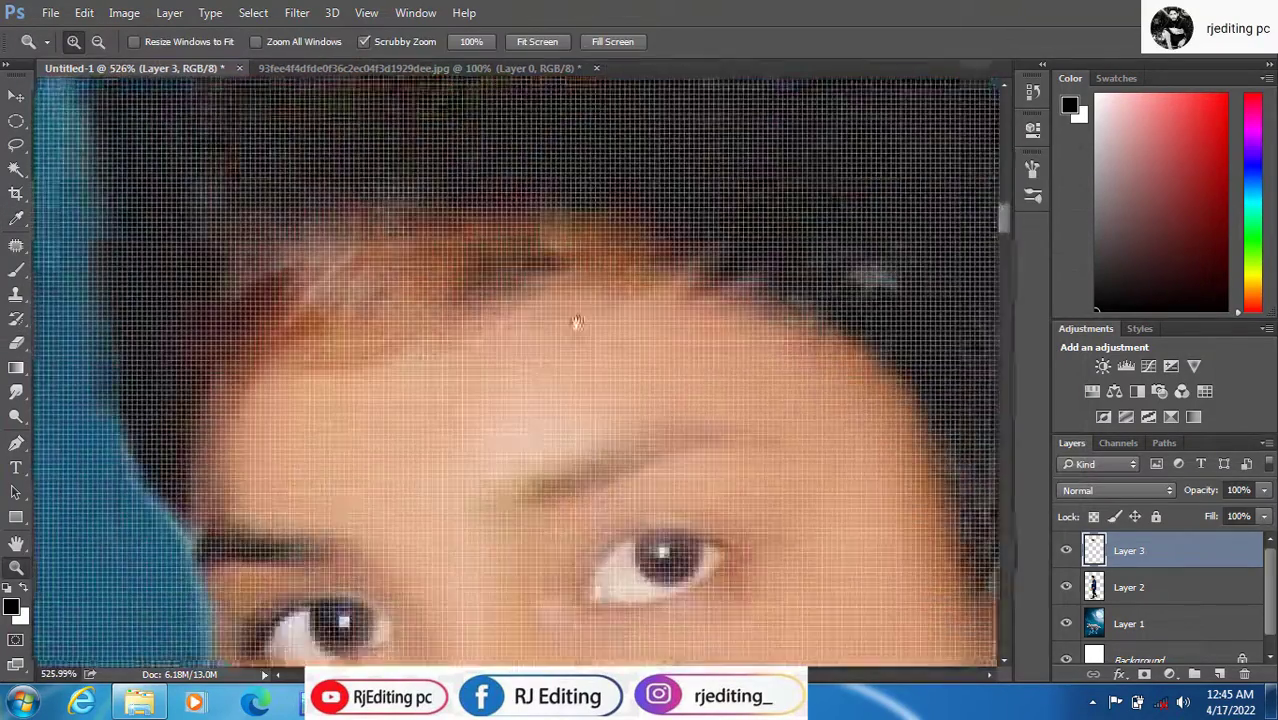
{"action": "left_click_drag", "start_coordinate": [586, 453], "coordinate": [541, 260]}
{"action": "key", "text": "ctrl+minus"}
{"action": "key", "text": "ctrl+minus"}
{"action": "key", "text": "ctrl+minus"}
{"action": "left_click", "coordinate": [16, 344]}
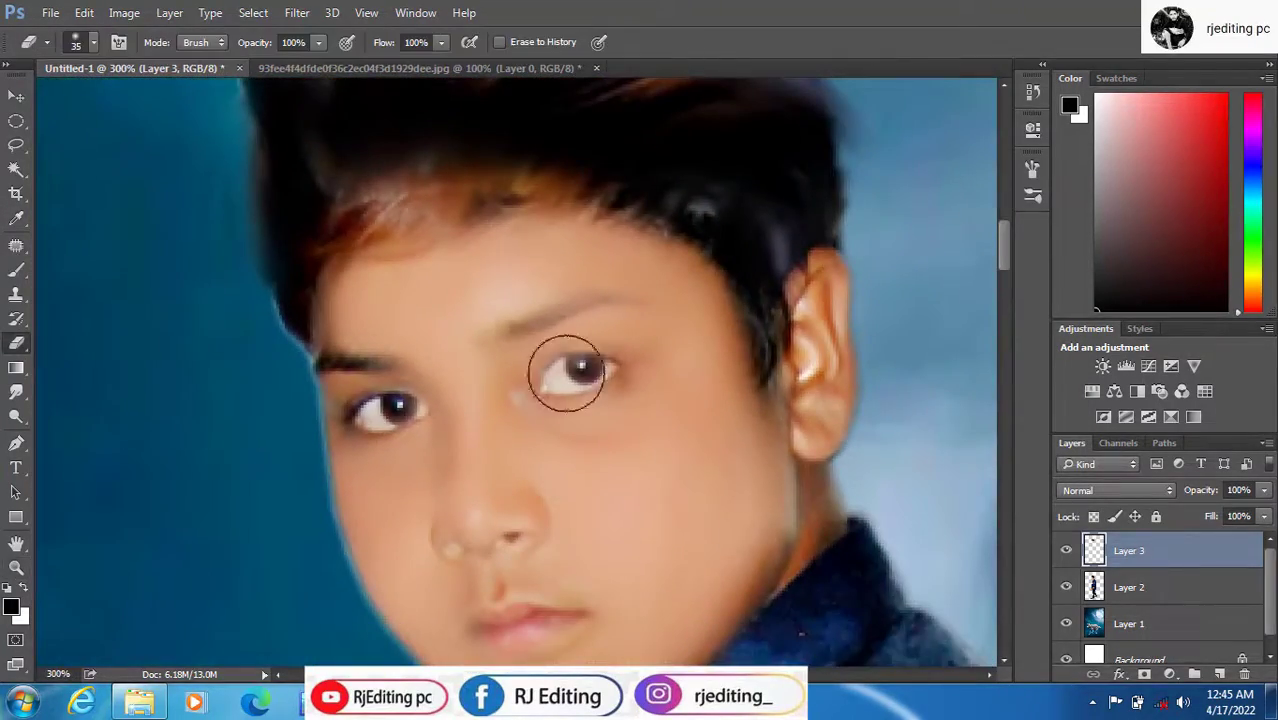
{"action": "scroll", "coordinate": [160, 240], "scroll_direction": "up", "scroll_amount": 1}
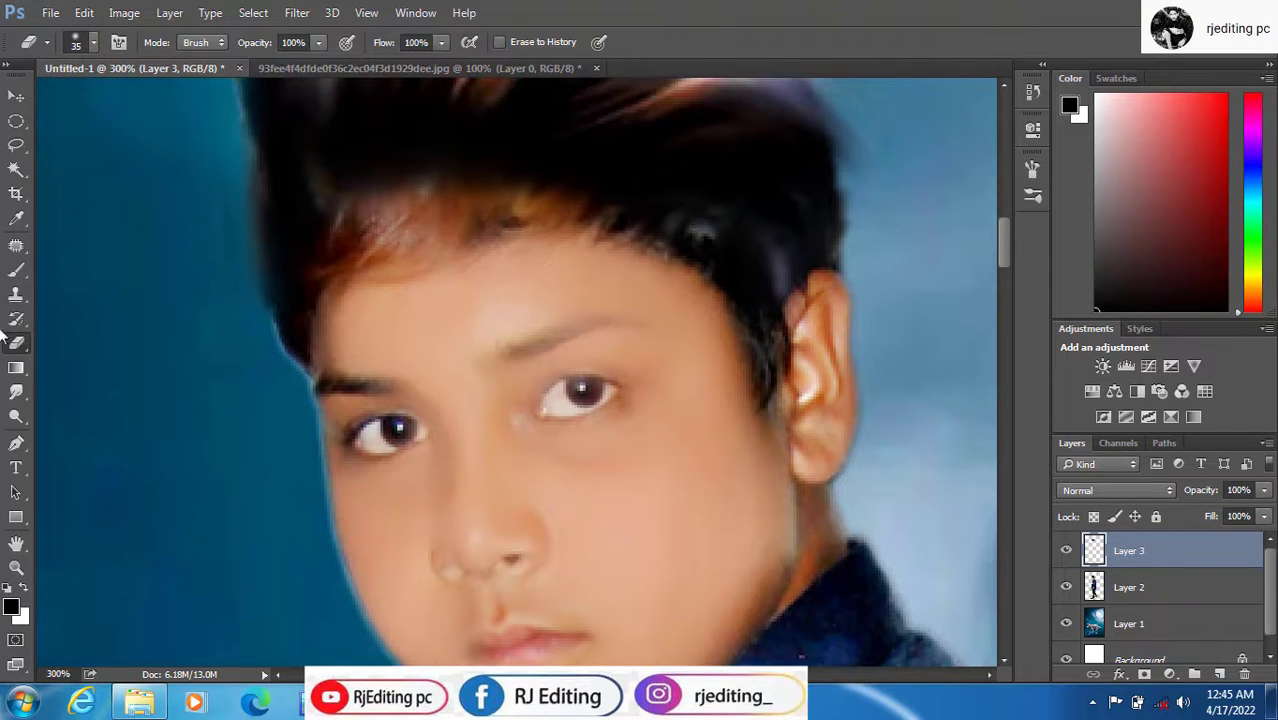
{"action": "left_click", "coordinate": [16, 392]}
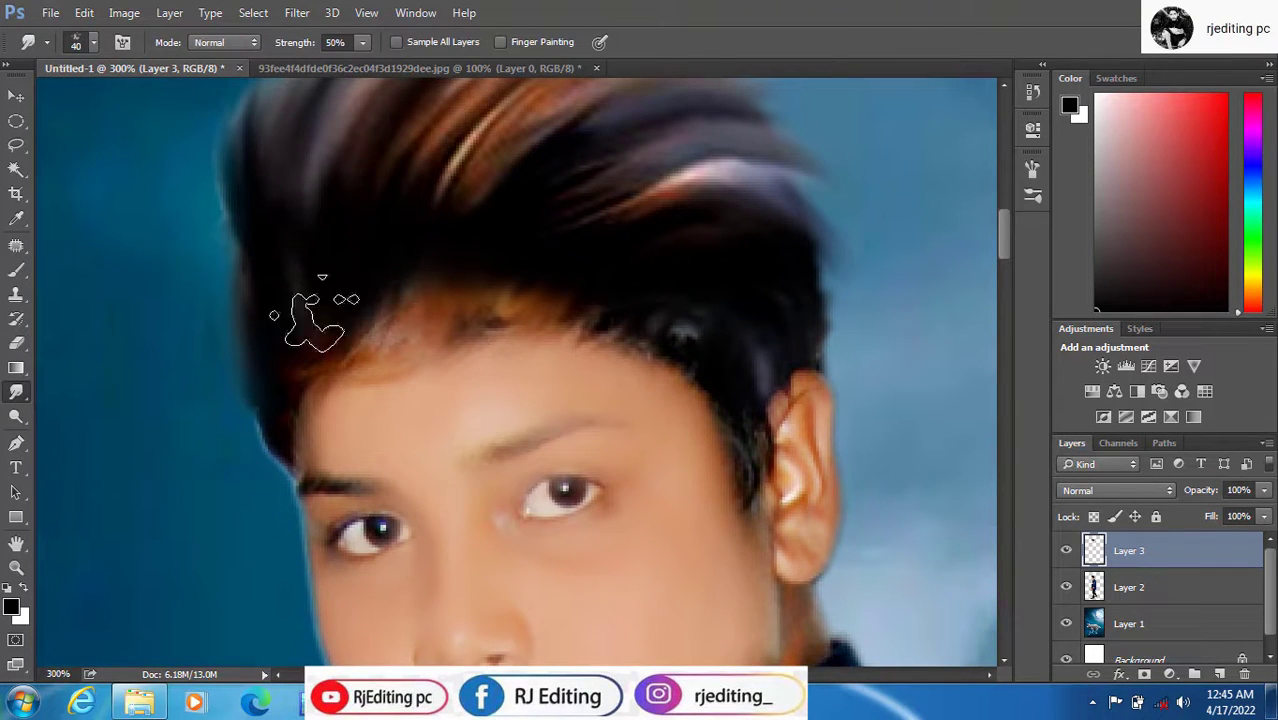
{"action": "mouse_move", "coordinate": [440, 312]}
{"action": "left_mouse_down"}
{"action": "mouse_move", "coordinate": [508, 300]}
{"action": "mouse_move", "coordinate": [468, 135]}
{"action": "mouse_move", "coordinate": [382, 214]}
{"action": "mouse_move", "coordinate": [380, 312]}
{"action": "mouse_move", "coordinate": [328, 322]}
{"action": "mouse_move", "coordinate": [548, 257]}
{"action": "mouse_move", "coordinate": [698, 300]}
{"action": "left_mouse_up"}
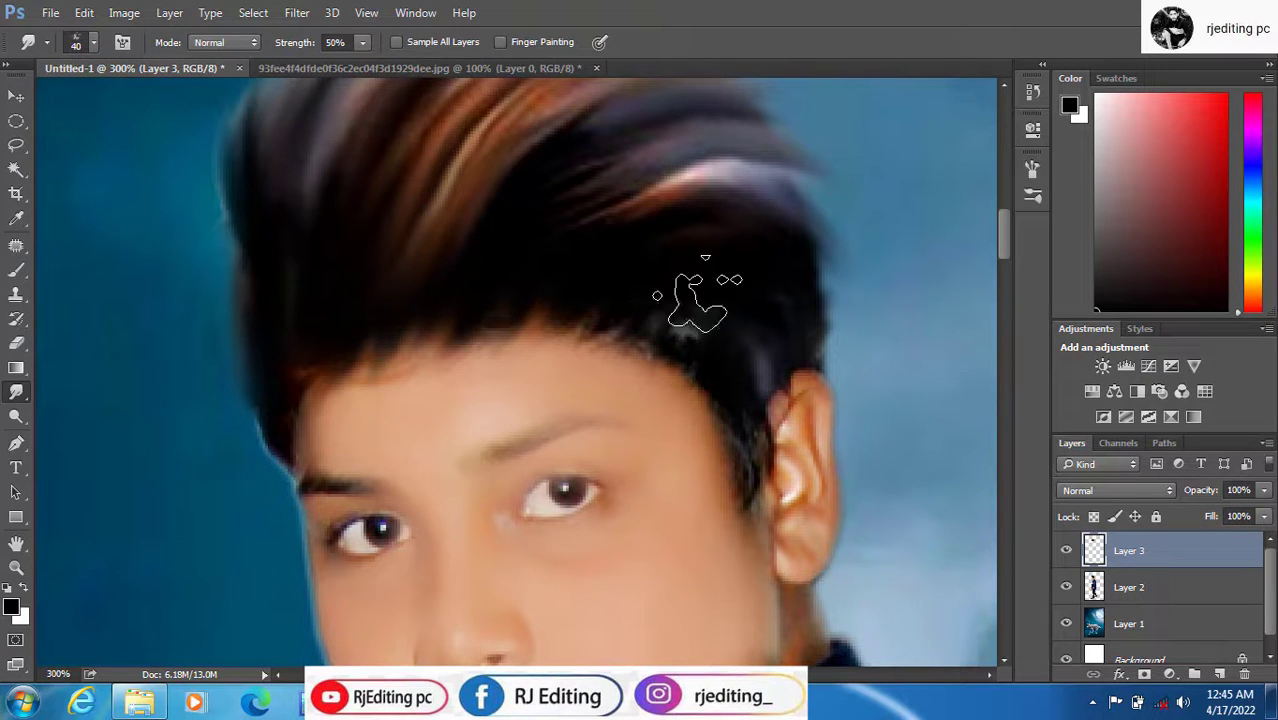
- Erase the smudged hair overlapping the forehead along the hairline, and show the whole image
{"action": "key", "text": "e"}
{"action": "left_click_drag", "start_coordinate": [371, 425], "coordinate": [530, 383]}
{"action": "key", "text": "ctrl+0"}
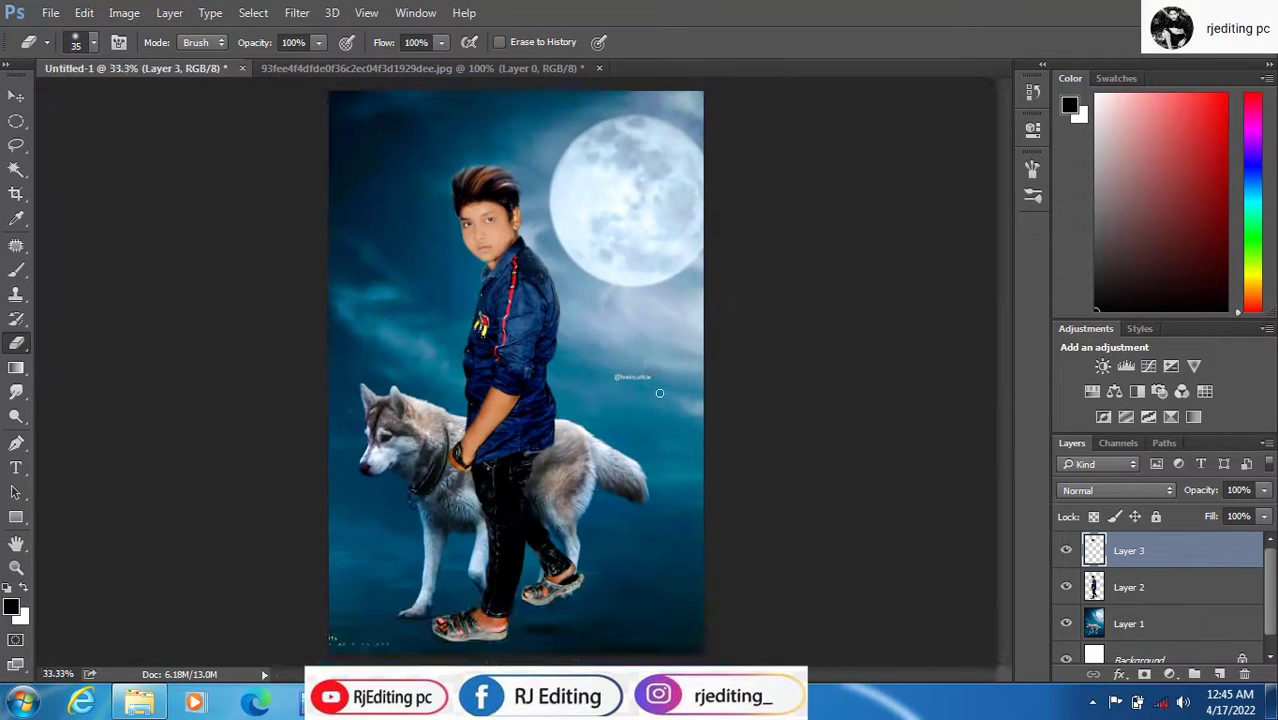
- Merge the hairstyle on Layer 3 into the boy's Layer 2 and narrow the merged figure slightly
{"action": "key", "text": "ctrl+e"}
{"action": "key", "text": "v"}
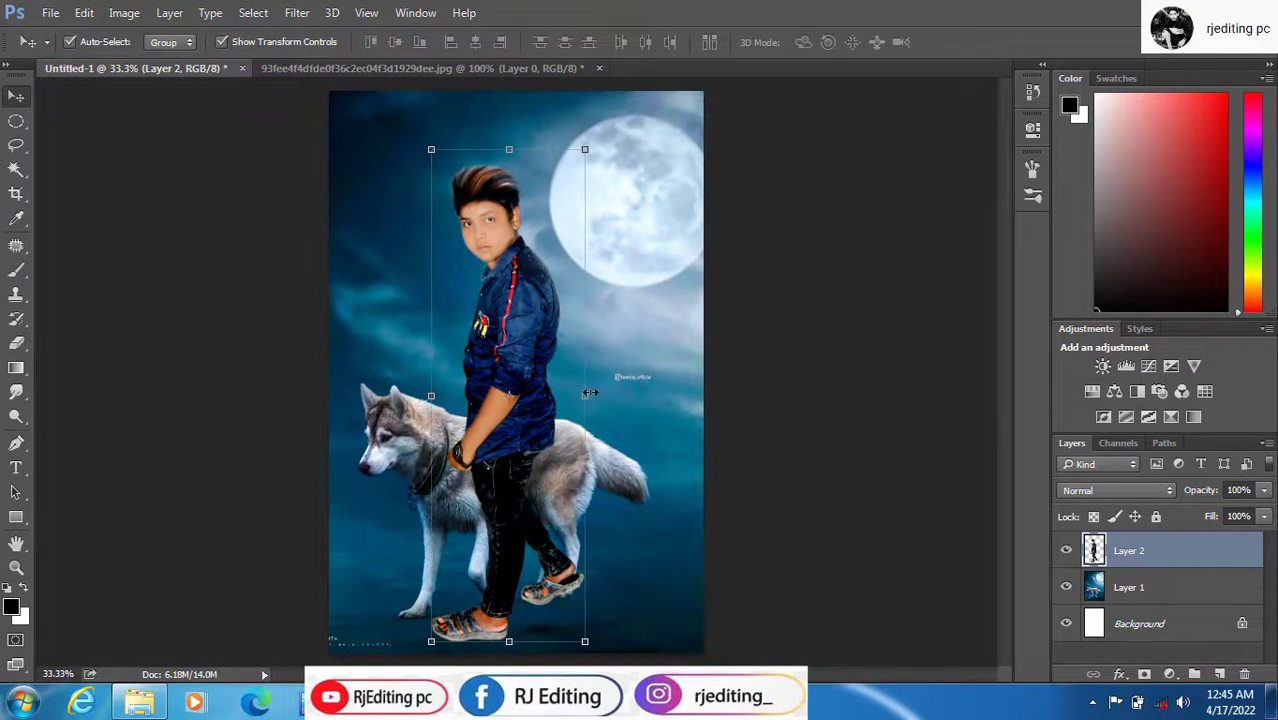
{"action": "left_click_drag", "start_coordinate": [588, 396], "coordinate": [580, 396]}
{"action": "key", "text": "Return"}
- Duplicate Layer 2, place the copy beneath it in the layer order, and nudge the copy down 20 steps
{"action": "left_click_drag", "start_coordinate": [1090, 552], "coordinate": [1219, 674]}
{"action": "left_click_drag", "start_coordinate": [1165, 552], "coordinate": [1160, 584]}
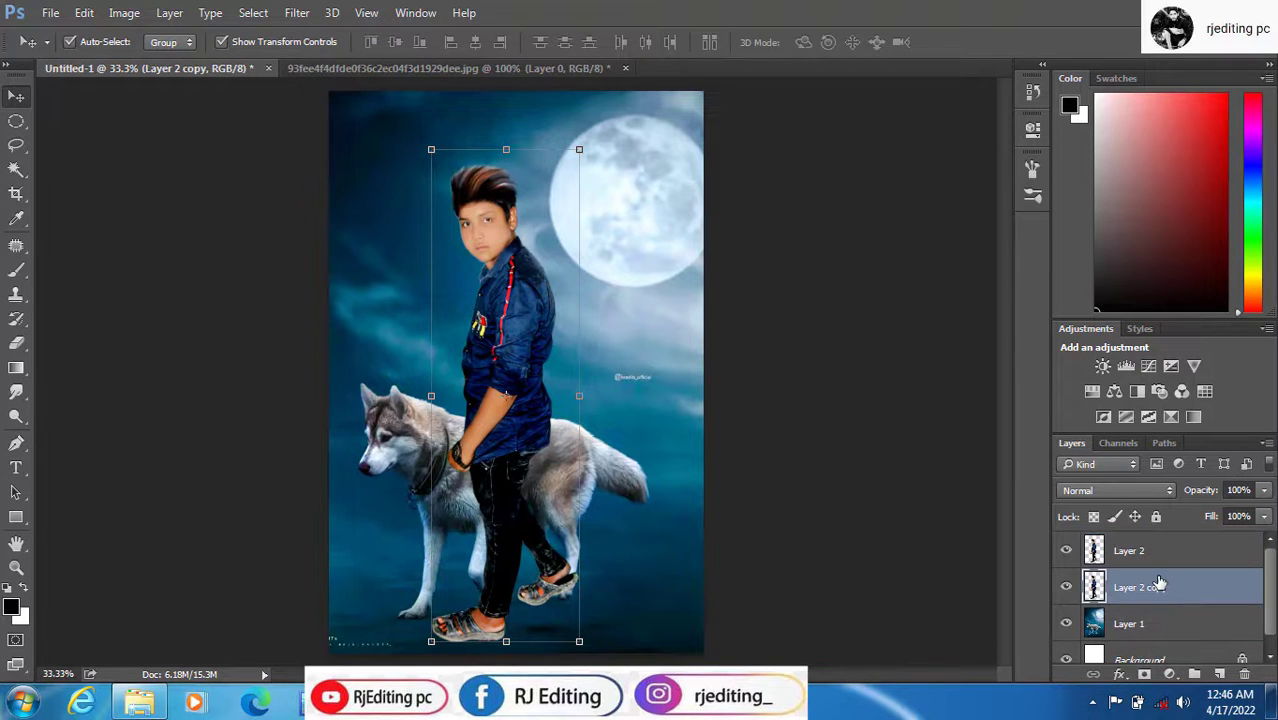
{"action": "key", "text": "Down"}
{"action": "key", "text": "Down"}
{"action": "key", "text": "Down"}
{"action": "key", "text": "Down"}
{"action": "key", "text": "Down"}
{"action": "key", "text": "Down"}
{"action": "key", "text": "Down"}
{"action": "key", "text": "Down"}
{"action": "key", "text": "Down"}
{"action": "key", "text": "Down"}
{"action": "key", "text": "Down"}
{"action": "key", "text": "Down"}
{"action": "key", "text": "Down"}
{"action": "key", "text": "Down"}
{"action": "key", "text": "Down"}
{"action": "key", "text": "Down"}
{"action": "key", "text": "Down"}
{"action": "key", "text": "Down"}
{"action": "key", "text": "Down"}
{"action": "key", "text": "Down"}
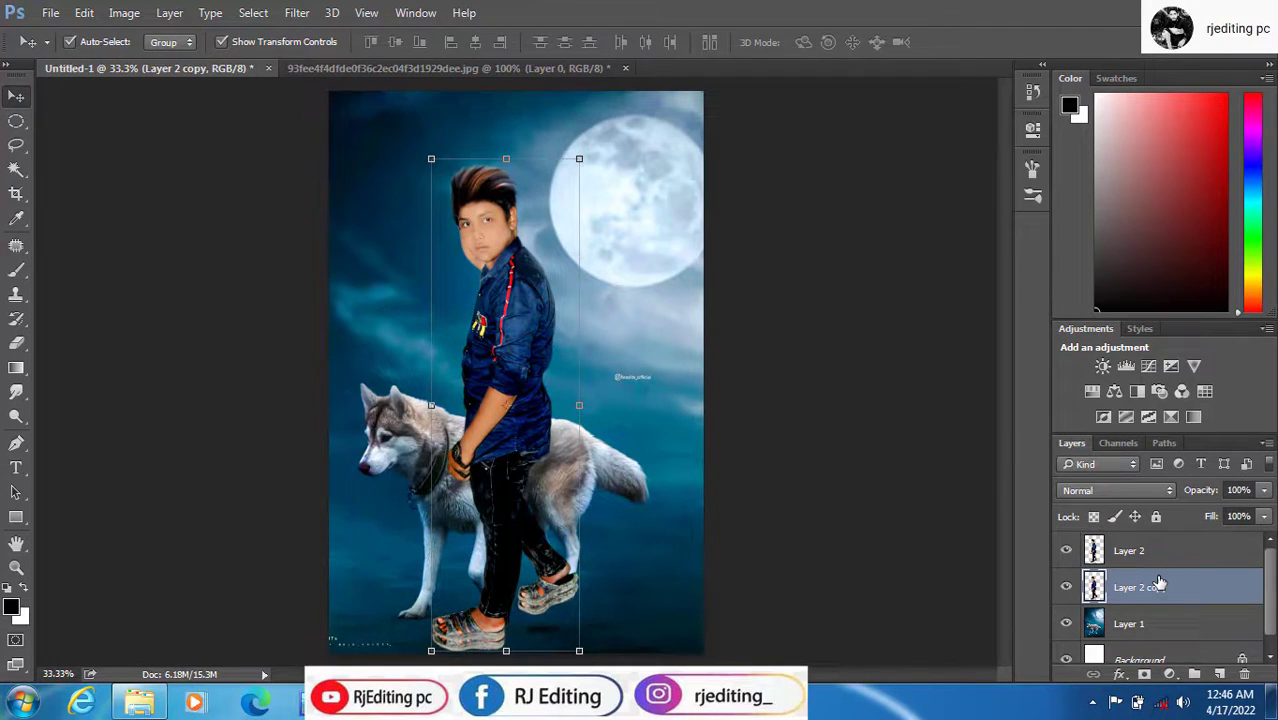
- Turn Layer 2 copy black with Hue/Saturation, using hue -3, saturation -100 and lightness -100
{"action": "key", "text": "ctrl+u"}
{"action": "left_click_drag", "start_coordinate": [930, 358], "coordinate": [890, 360]}
{"action": "left_click_drag", "start_coordinate": [1011, 393], "coordinate": [769, 405]}
{"action": "left_click", "coordinate": [1218, 201]}
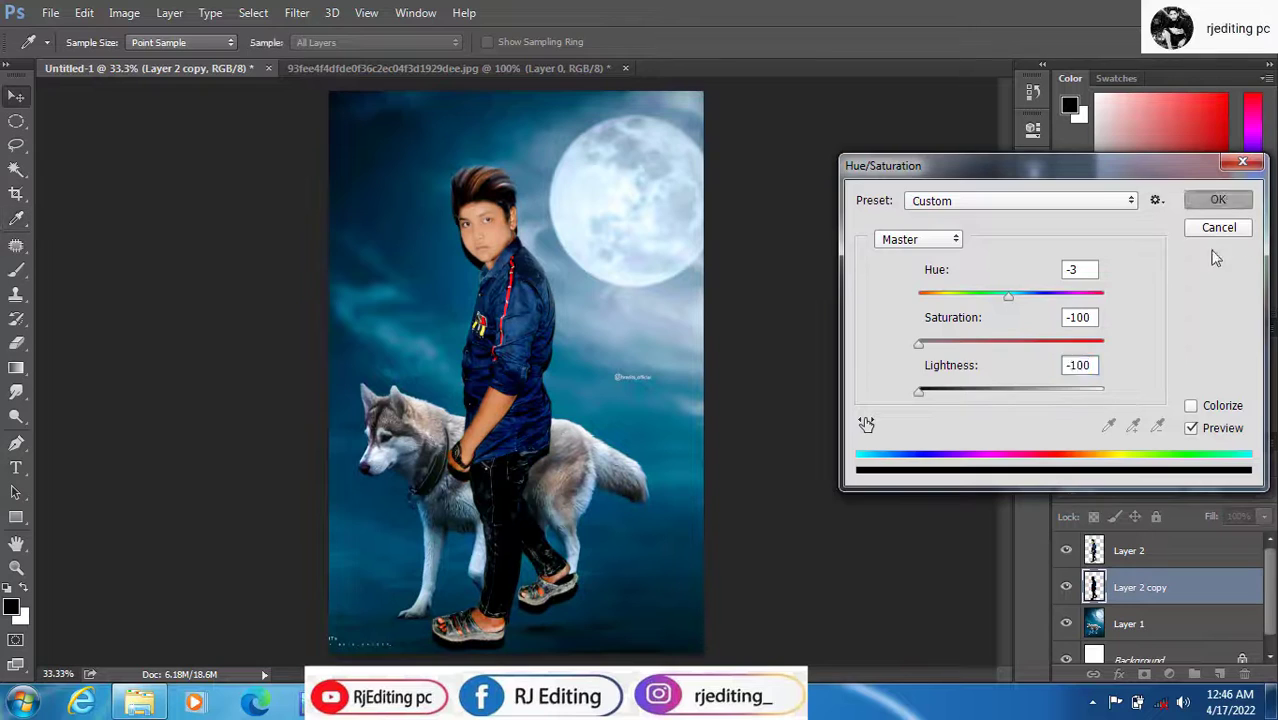
- Soften the black shadow on Layer 2 copy with a Gaussian Blur
{"action": "left_click", "coordinate": [297, 14]}
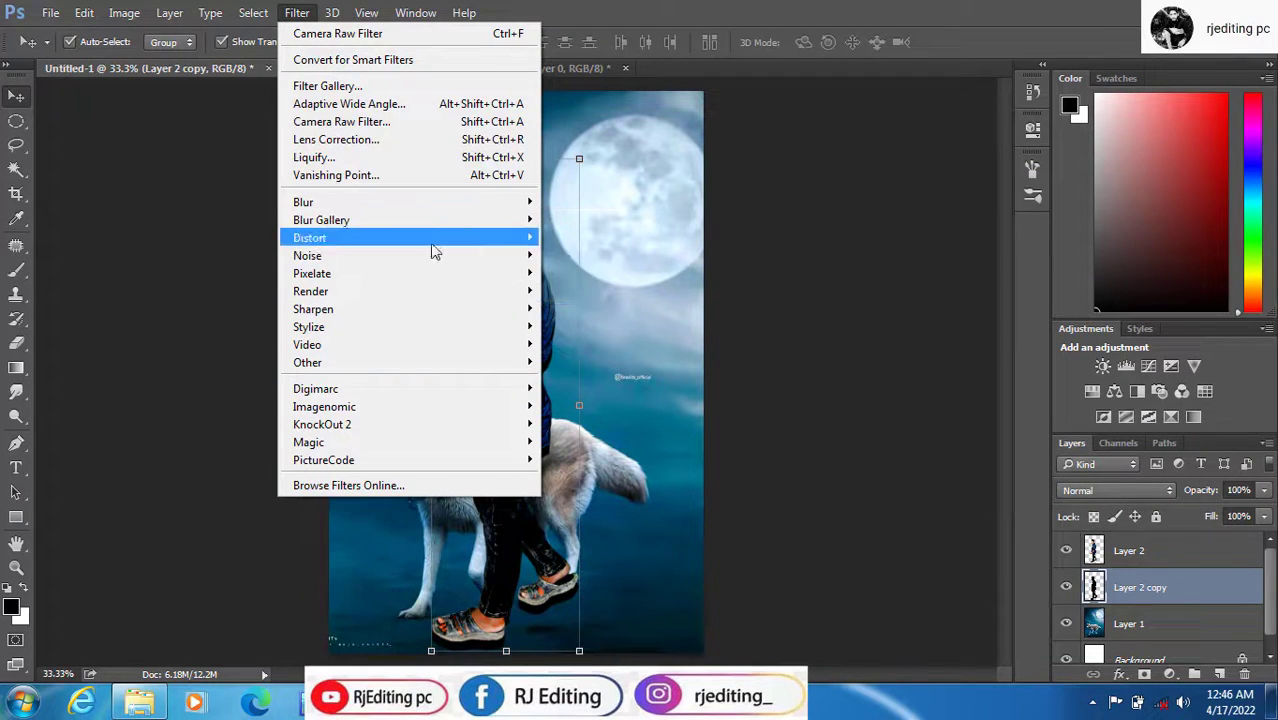
{"action": "mouse_move", "coordinate": [470, 202]}
{"action": "left_click", "coordinate": [590, 273]}
{"action": "key", "text": "Return"}
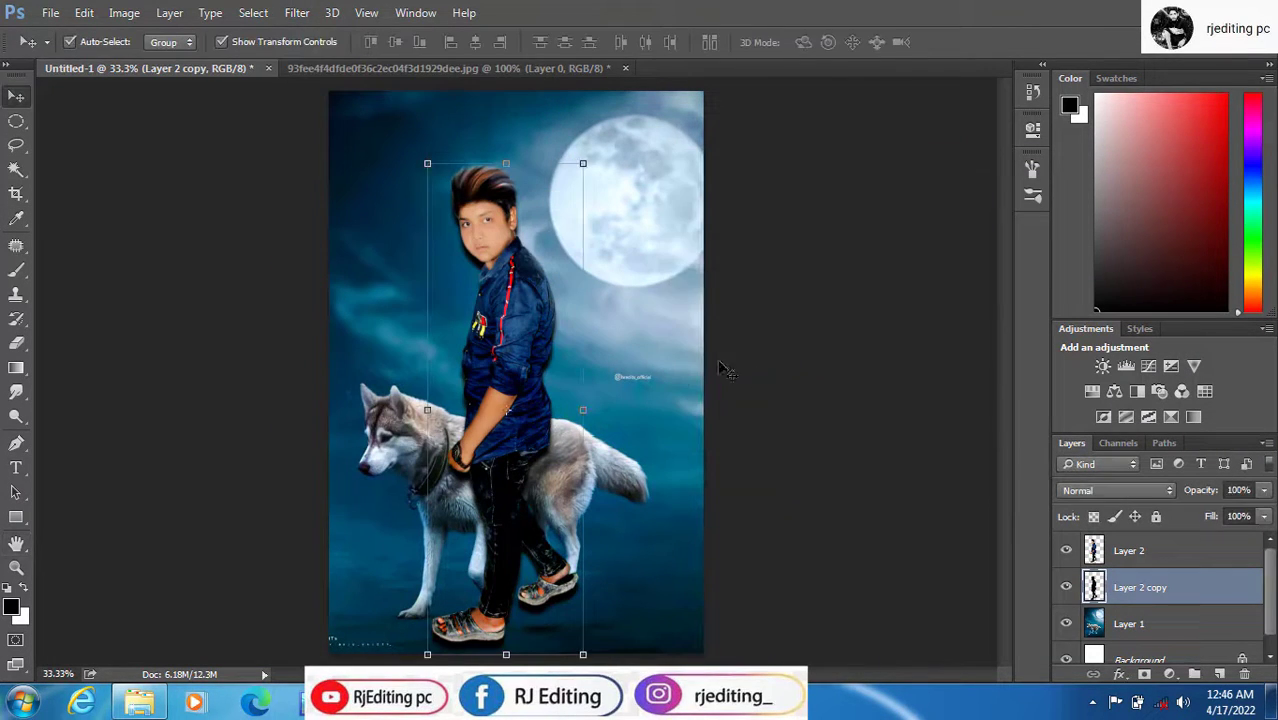
- Erase the shadow copy along the face, shirt, arm and trouser edges with the size 125 eraser, keeping the shadow beneath the sandals
{"action": "key", "text": "ctrl+1"}
{"action": "key", "text": "e"}
{"action": "scroll", "coordinate": [201, 309], "scroll_direction": "up", "scroll_amount": 3}
{"action": "scroll", "coordinate": [338, 343], "scroll_direction": "right", "scroll_amount": 1}
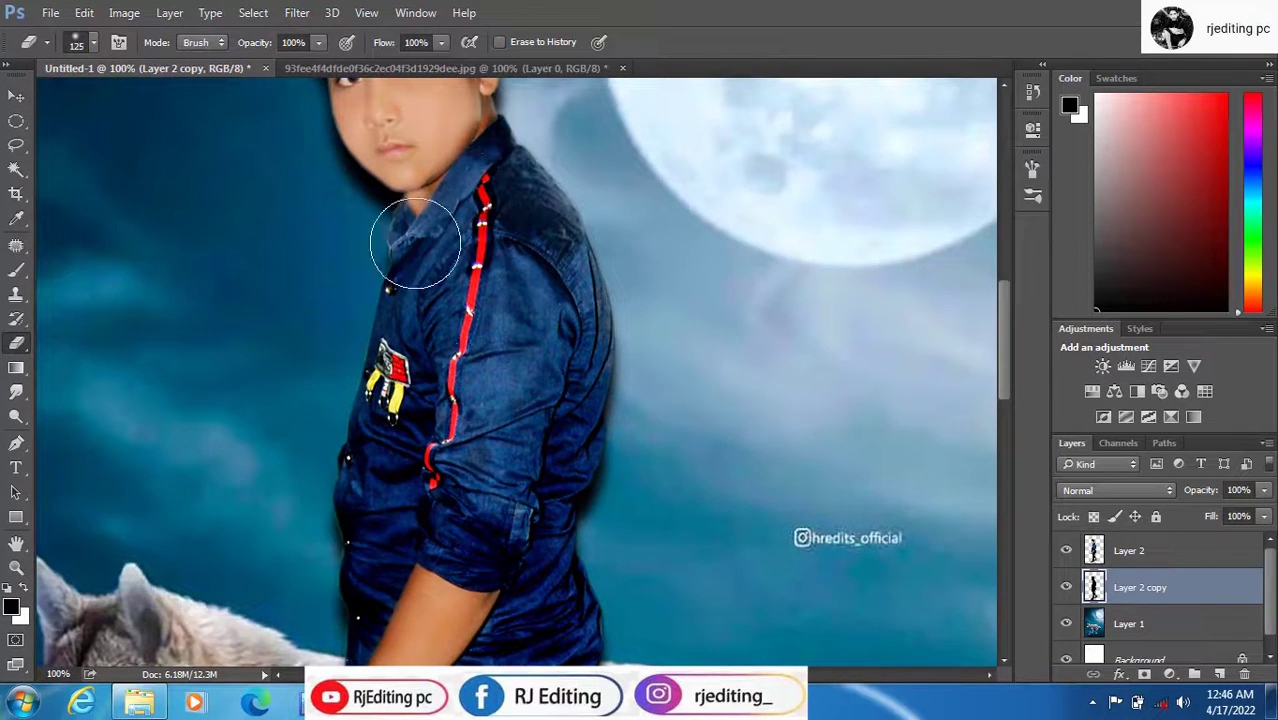
{"action": "left_click_drag", "start_coordinate": [415, 243], "coordinate": [412, 347]}
{"action": "scroll", "coordinate": [378, 179], "scroll_direction": "down", "scroll_amount": 5}
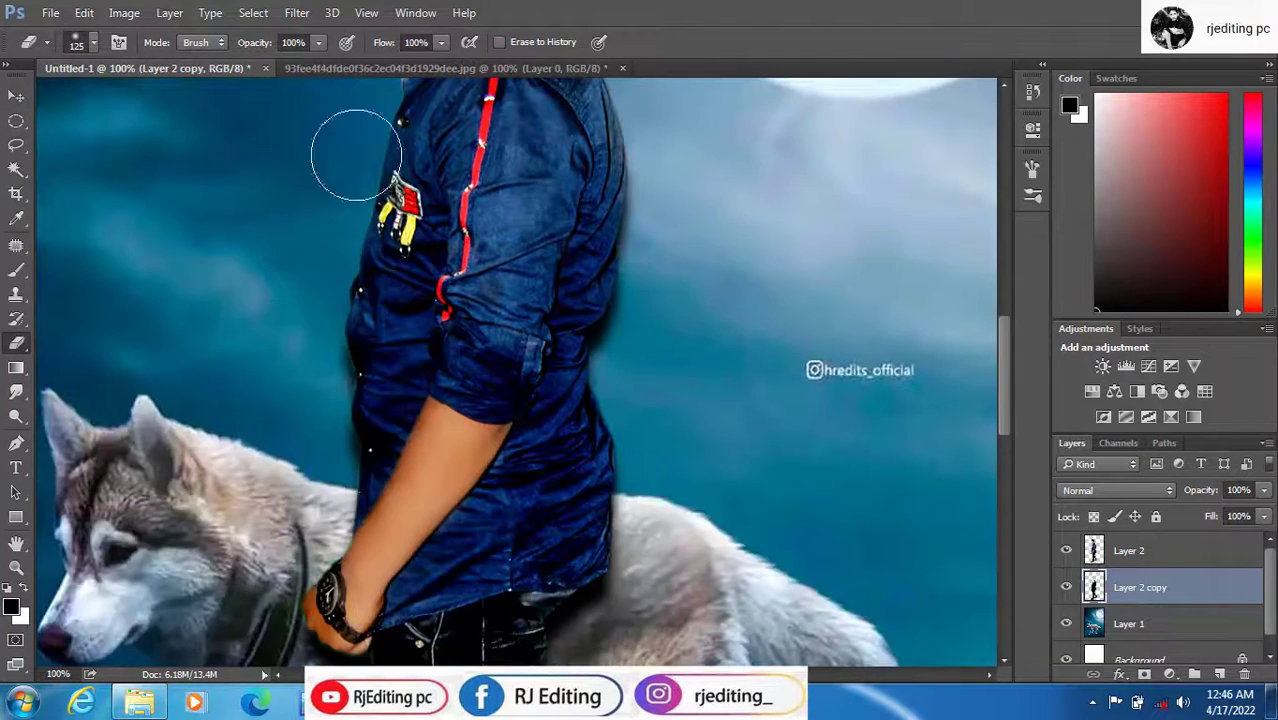
{"action": "scroll", "coordinate": [590, 330], "scroll_direction": "down", "scroll_amount": 2}
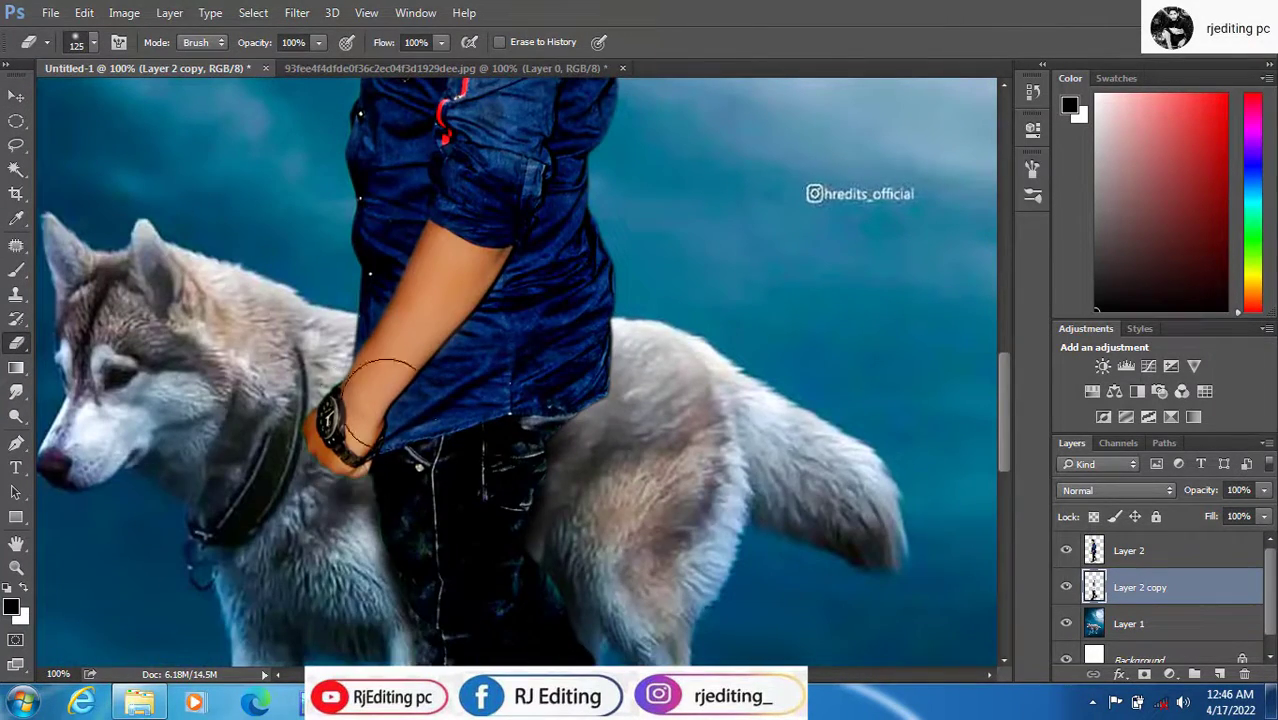
{"action": "scroll", "coordinate": [378, 405], "scroll_direction": "down", "scroll_amount": 7}
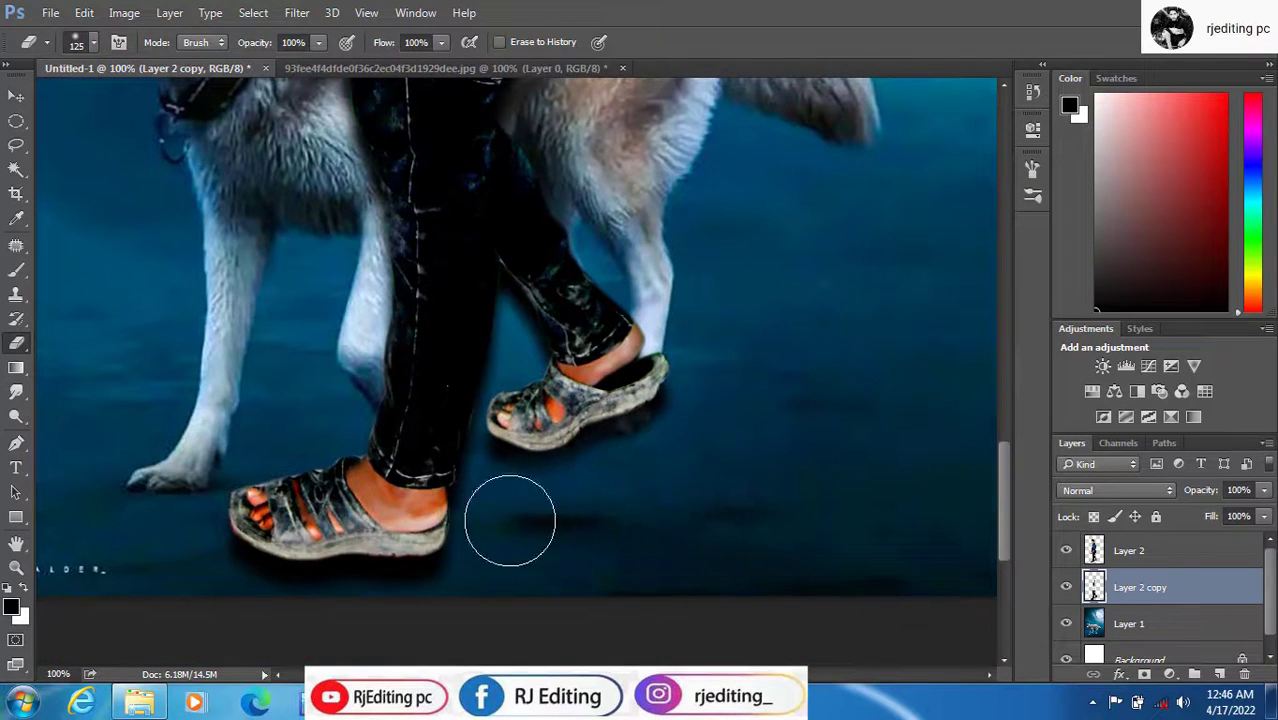
{"action": "left_click_drag", "start_coordinate": [598, 344], "coordinate": [493, 331]}
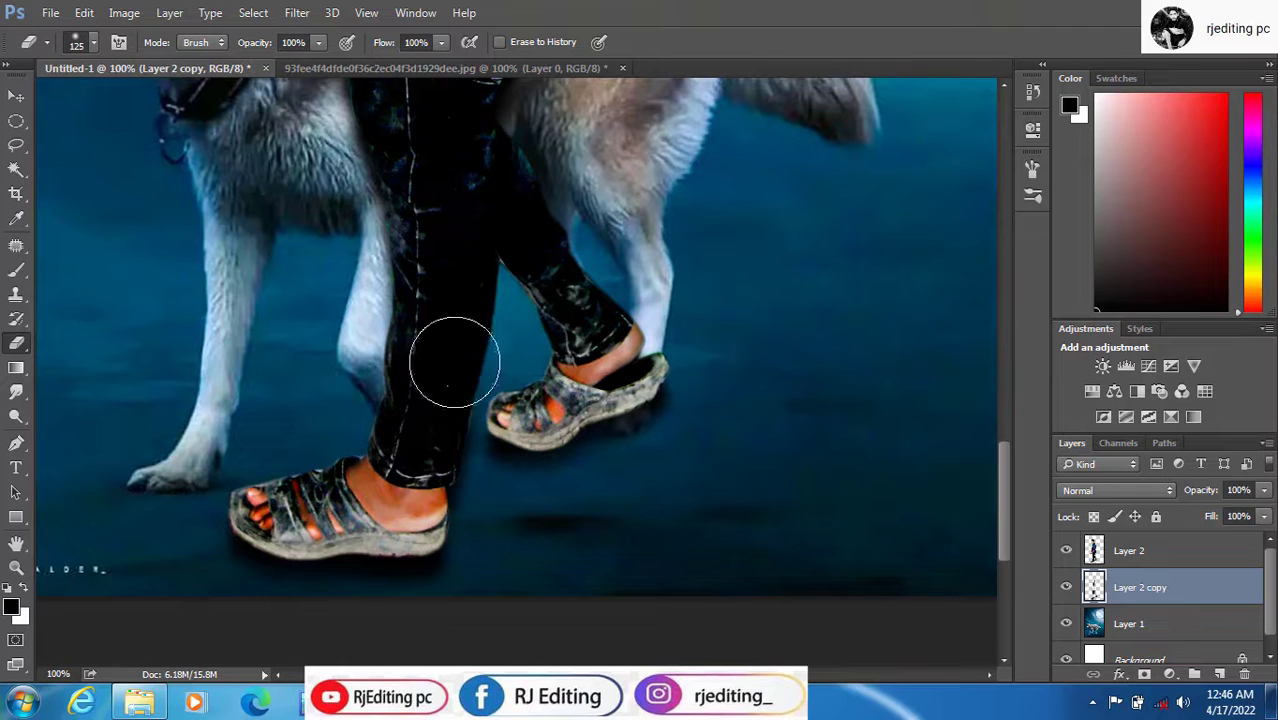
{"action": "key", "text": "ctrl+minus"}
{"action": "key", "text": "ctrl+minus"}
{"action": "key", "text": "ctrl+minus"}
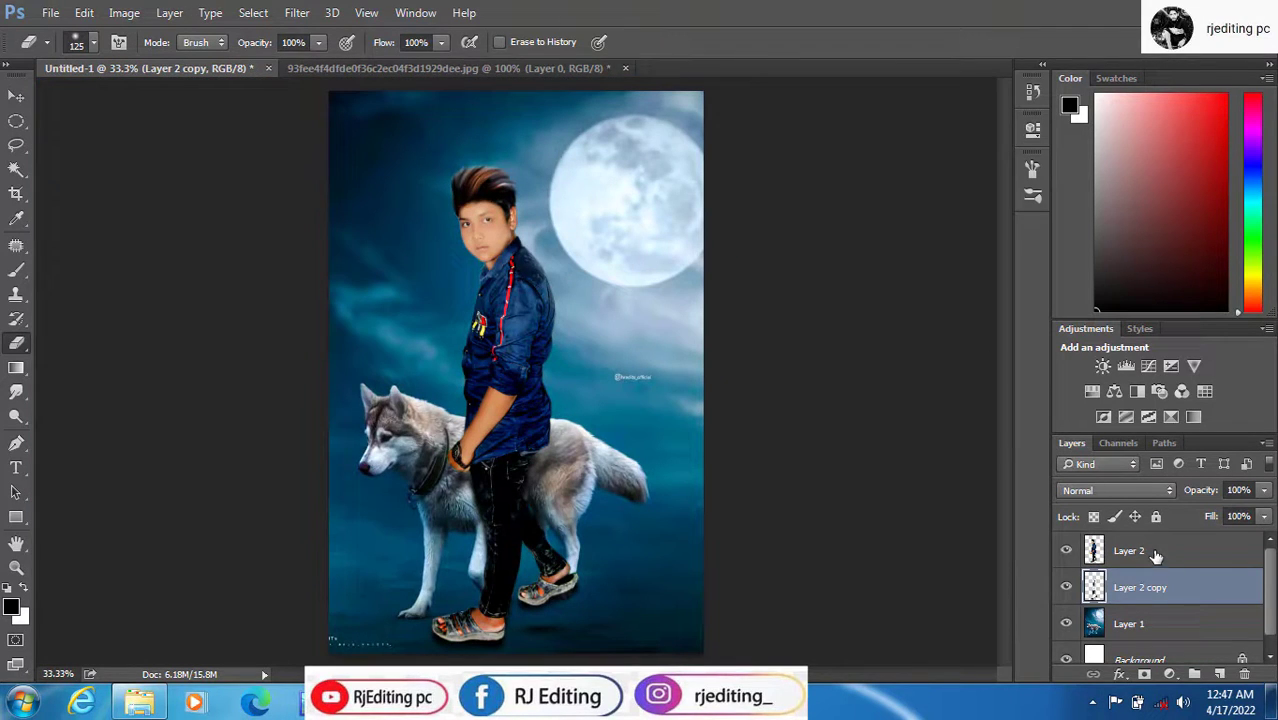
- Flatten the image and duplicate the resulting Background layer
{"action": "left_click", "coordinate": [1155, 556]}
{"action": "right_click", "coordinate": [1181, 566]}
{"action": "left_click", "coordinate": [920, 572]}
{"action": "key", "text": "ctrl+j"}
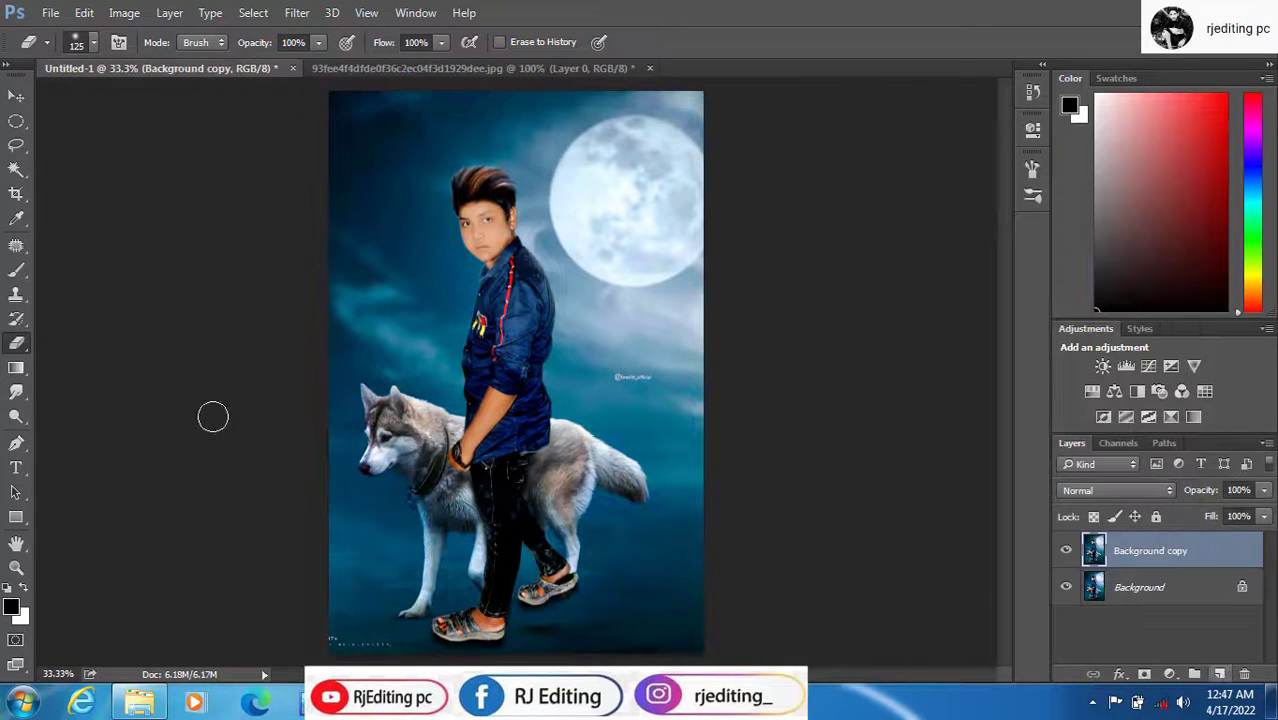
- Soften the edges of the sandals on Background copy with the Blur tool at size 90 and 50% strength
{"action": "key", "text": "ctrl+plus"}
{"action": "key", "text": "ctrl+plus"}
{"action": "key", "text": "ctrl+plus"}
{"action": "mouse_move", "coordinate": [440, 600]}
{"action": "left_mouse_down"}
{"action": "mouse_move", "coordinate": [456, 305]}
{"action": "mouse_move", "coordinate": [446, 170]}
{"action": "left_mouse_up"}
{"action": "key", "text": "r"}
{"action": "right_click", "coordinate": [16, 392]}
{"action": "left_click", "coordinate": [103, 389]}
{"action": "left_click_drag", "start_coordinate": [401, 556], "coordinate": [411, 334]}
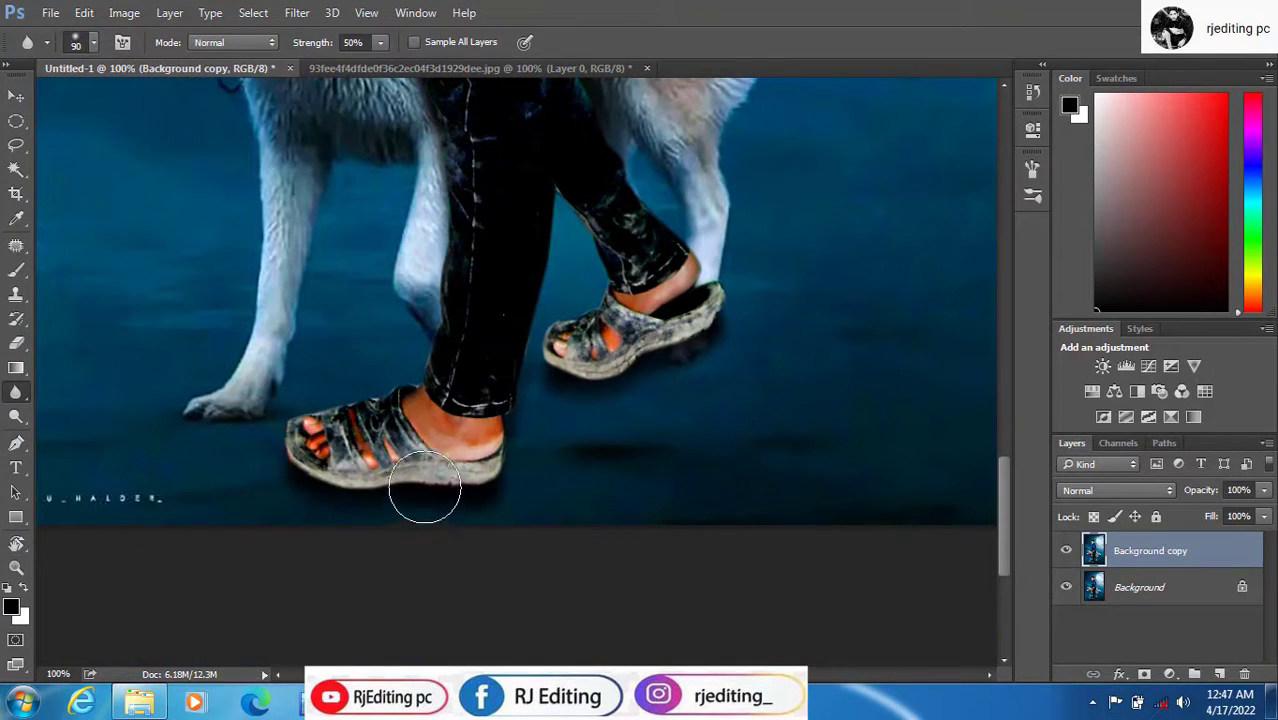
- Soften the boy's outline along the trousers, shirt and face with the Blur tool at size 60 and 50% strength
{"action": "left_click_drag", "start_coordinate": [428, 383], "coordinate": [424, 467]}
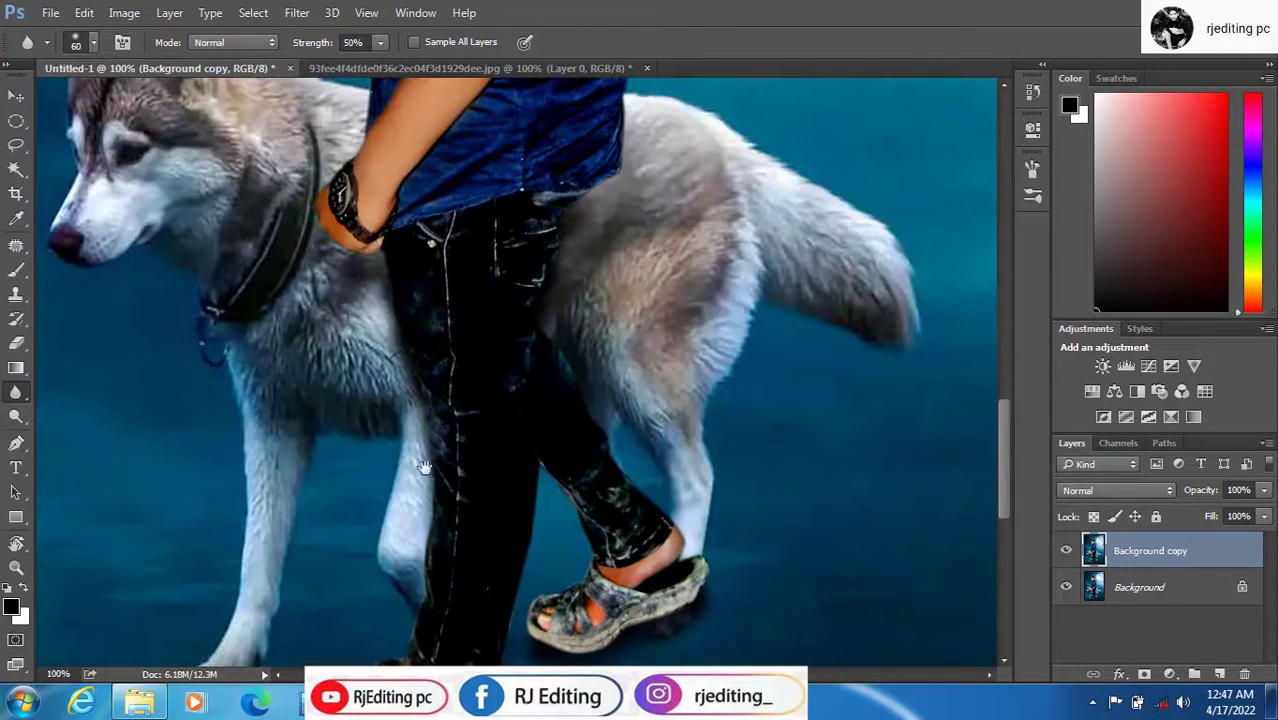
{"action": "scroll", "coordinate": [305, 163], "scroll_direction": "up", "scroll_amount": 15}
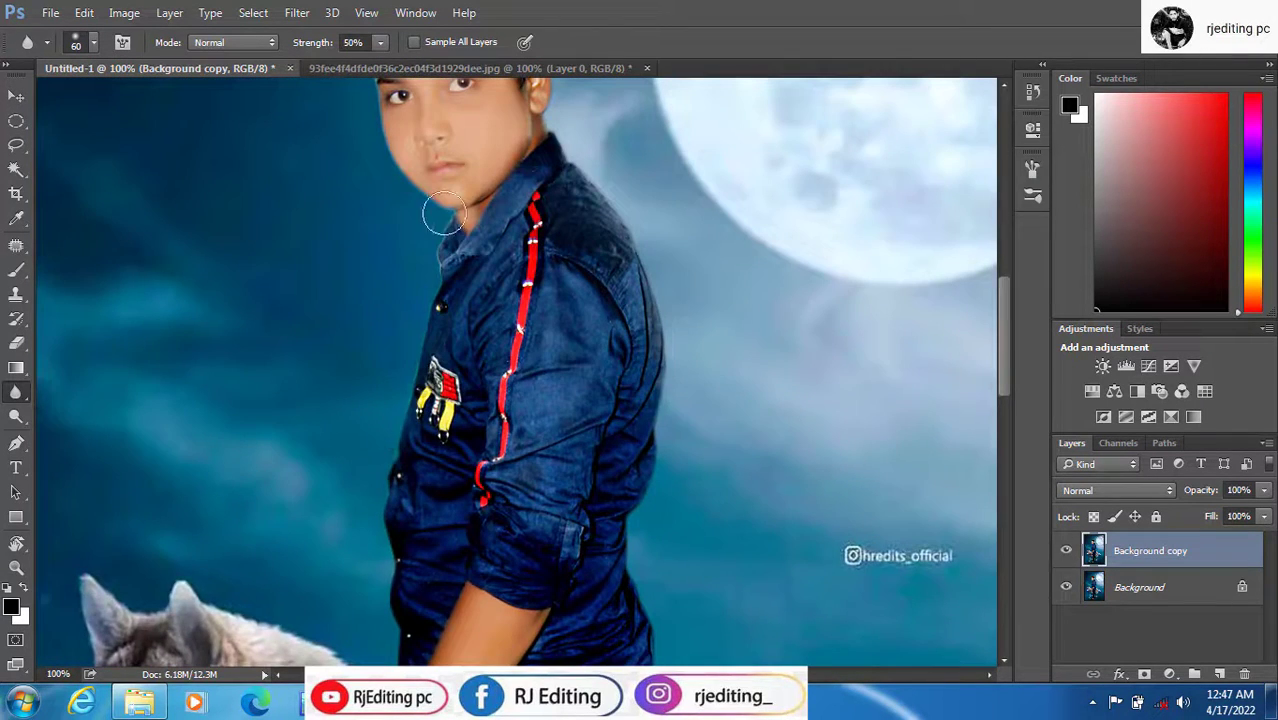
{"action": "scroll", "coordinate": [341, 228], "scroll_direction": "up", "scroll_amount": 2}
{"action": "scroll", "coordinate": [553, 389], "scroll_direction": "down", "scroll_amount": 6}
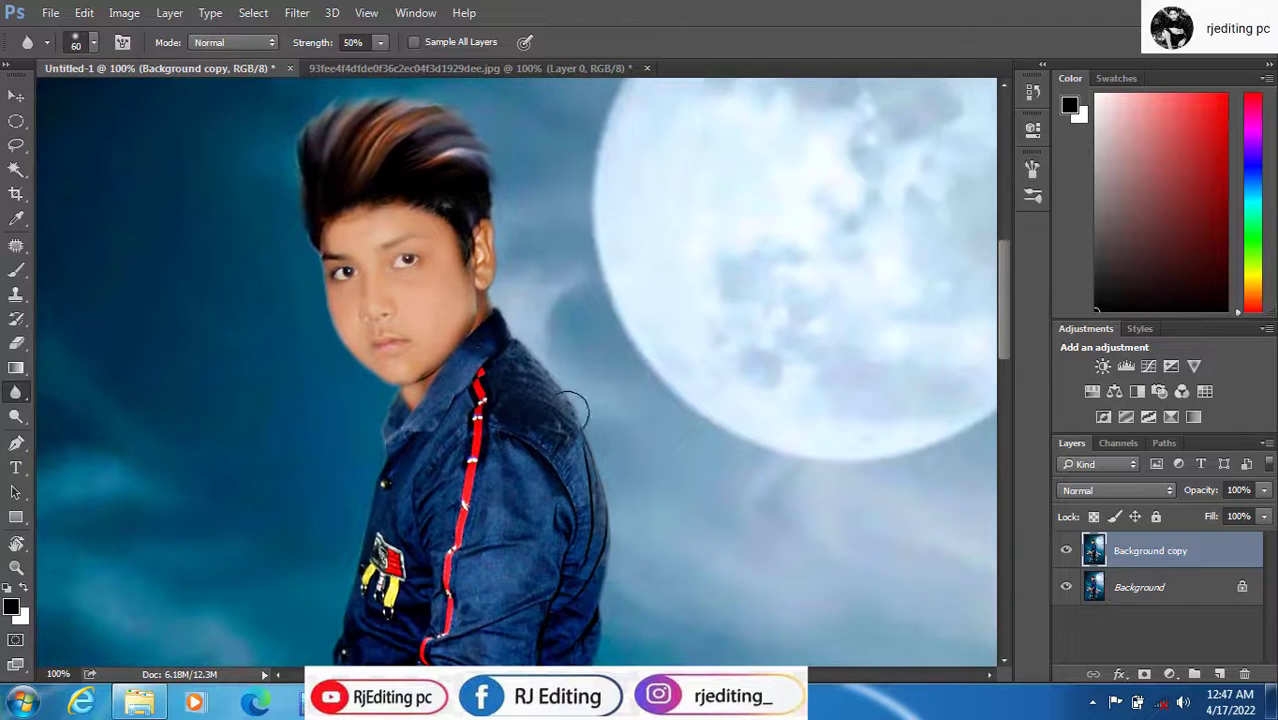
{"action": "scroll", "coordinate": [581, 459], "scroll_direction": "down", "scroll_amount": 9}
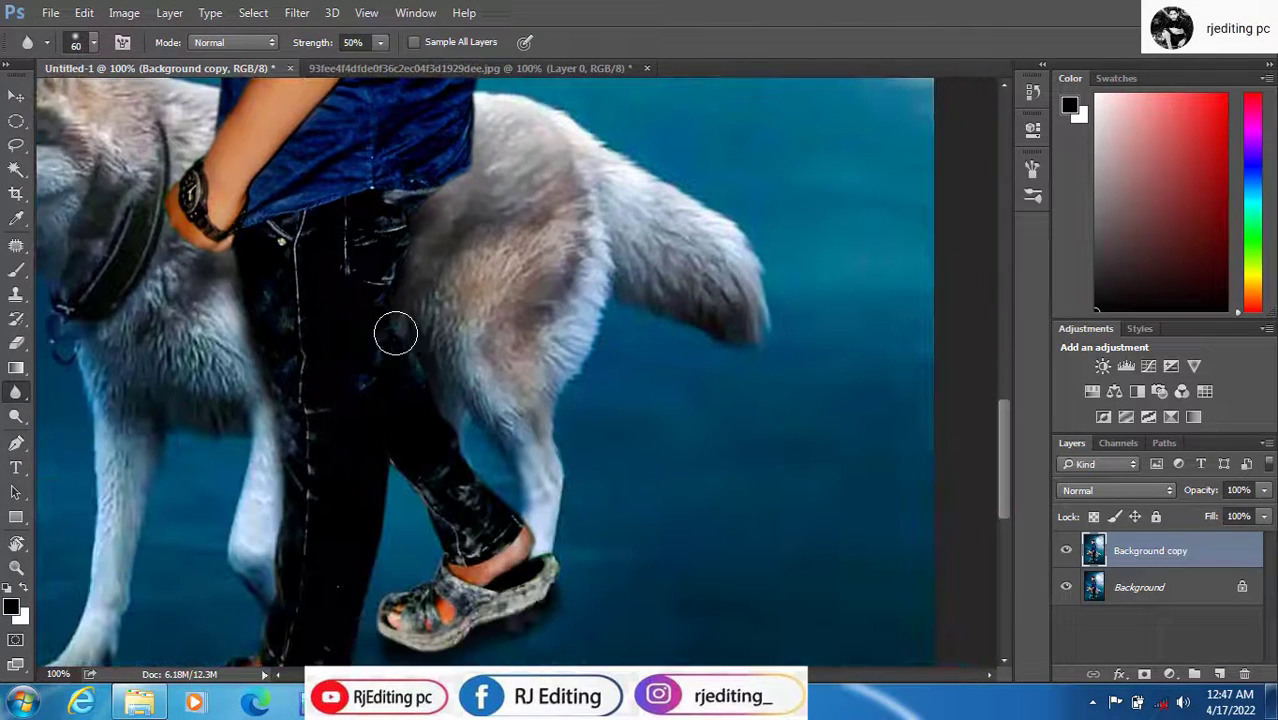
{"action": "scroll", "coordinate": [424, 573], "scroll_direction": "down", "scroll_amount": 3}
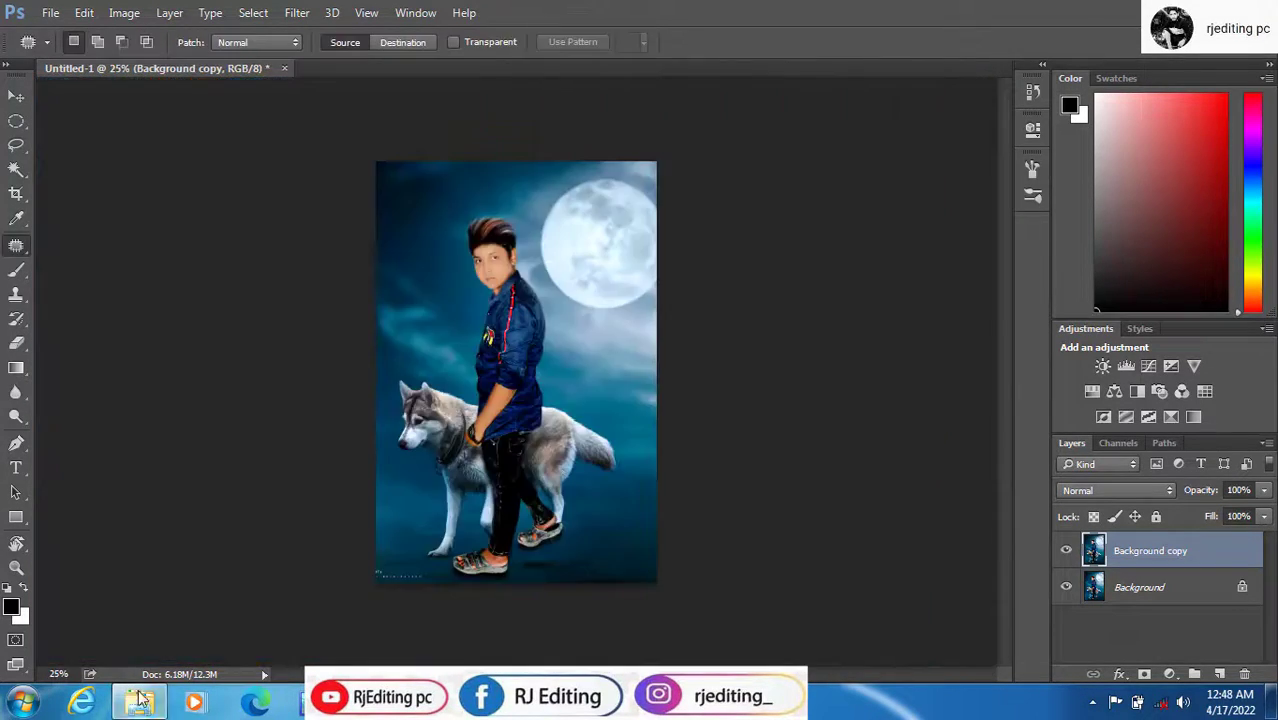
- Open the blue iris image, unlock its layer, and delete the light grey background around the iris
{"action": "left_click", "coordinate": [139, 703]}
{"action": "left_click_drag", "start_coordinate": [164, 140], "coordinate": [767, 80]}
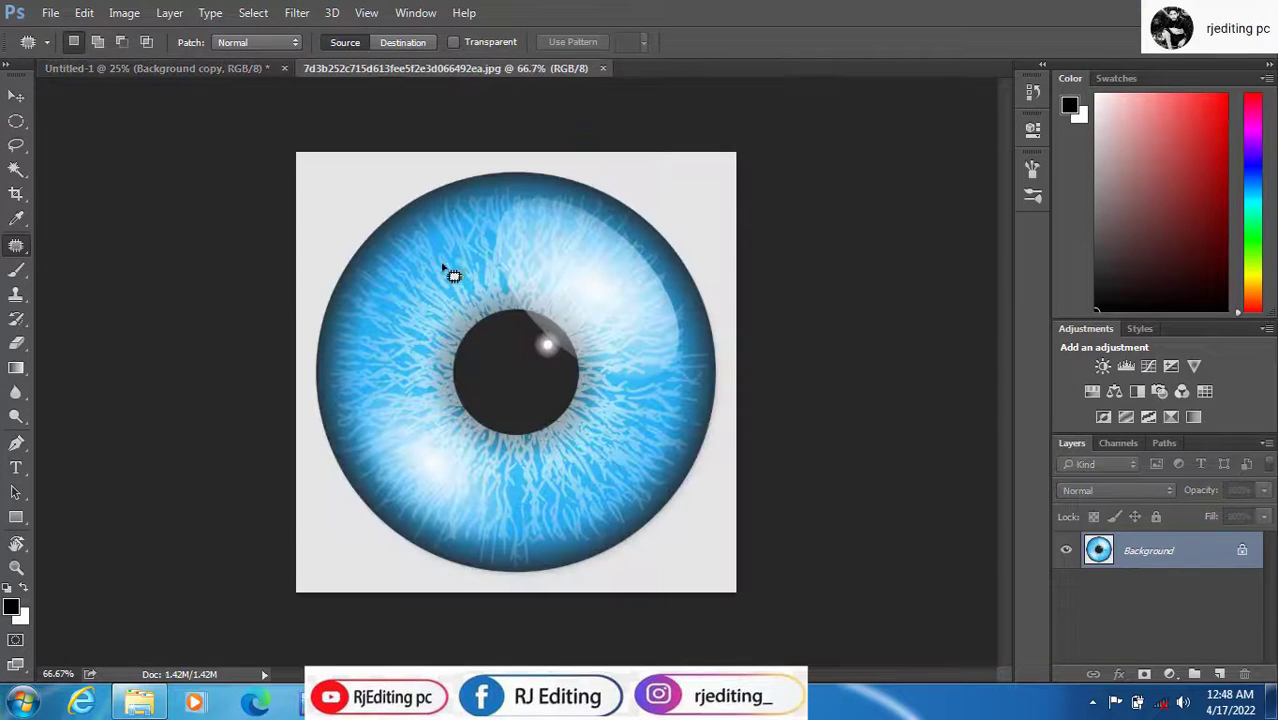
{"action": "key", "text": "w"}
{"action": "left_click", "coordinate": [340, 192]}
{"action": "left_click", "coordinate": [1157, 516]}
{"action": "key", "text": "Delete"}
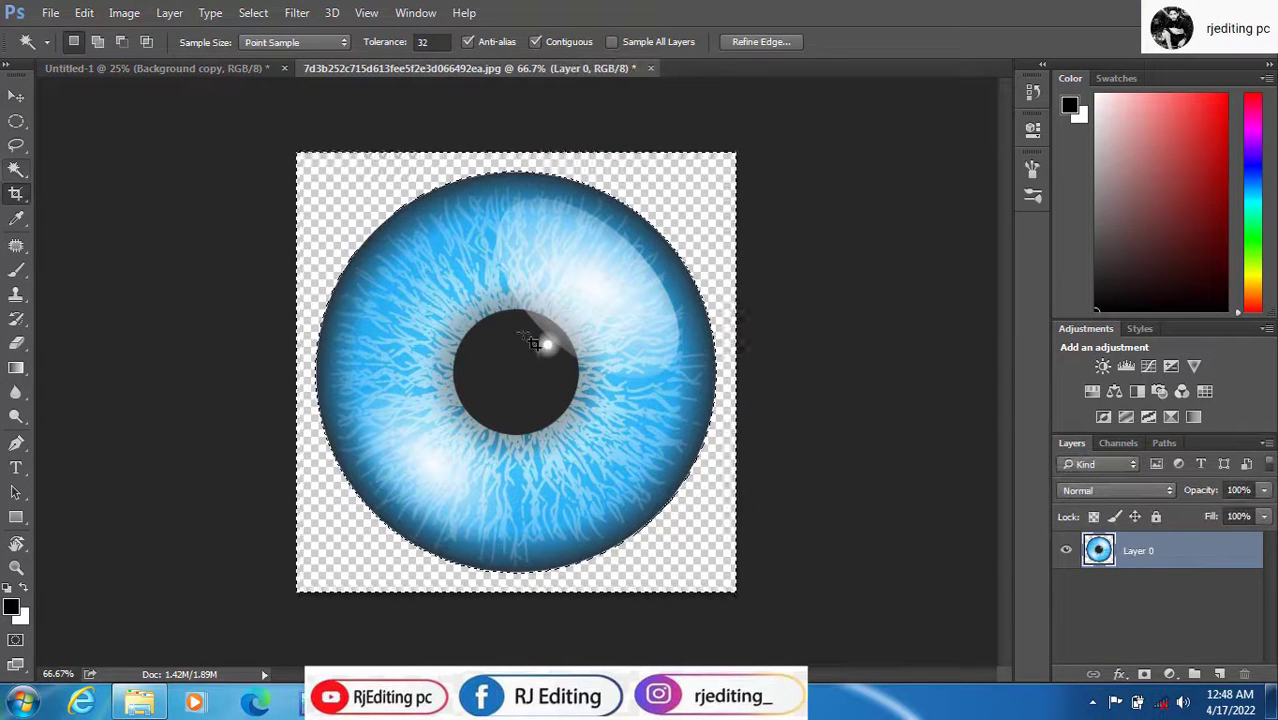
{"action": "left_click", "coordinate": [16, 193]}
{"action": "key", "text": "Return"}
{"action": "key", "text": "l"}
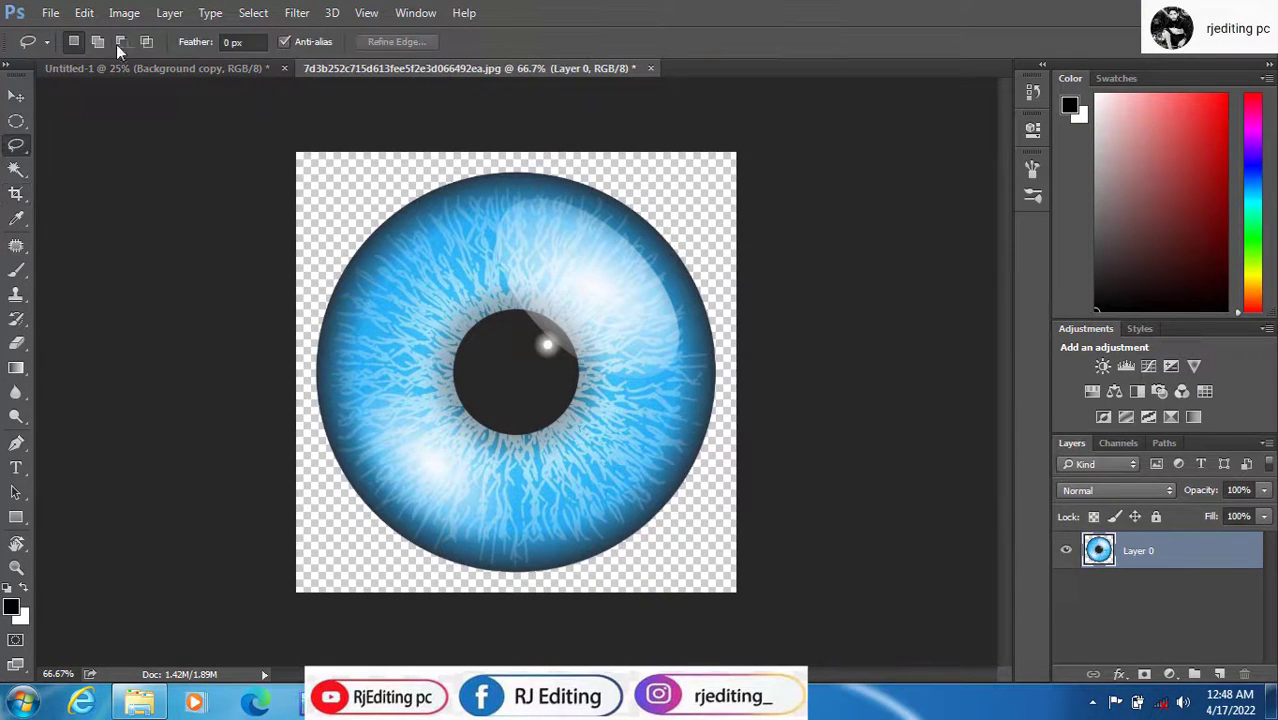
- Apply Auto Contrast to the iris and copy it into the Untitled-1 composite
{"action": "left_click", "coordinate": [122, 14]}
{"action": "left_click", "coordinate": [165, 104]}
{"action": "key", "text": "v"}
{"action": "left_click_drag", "start_coordinate": [547, 312], "coordinate": [397, 205]}
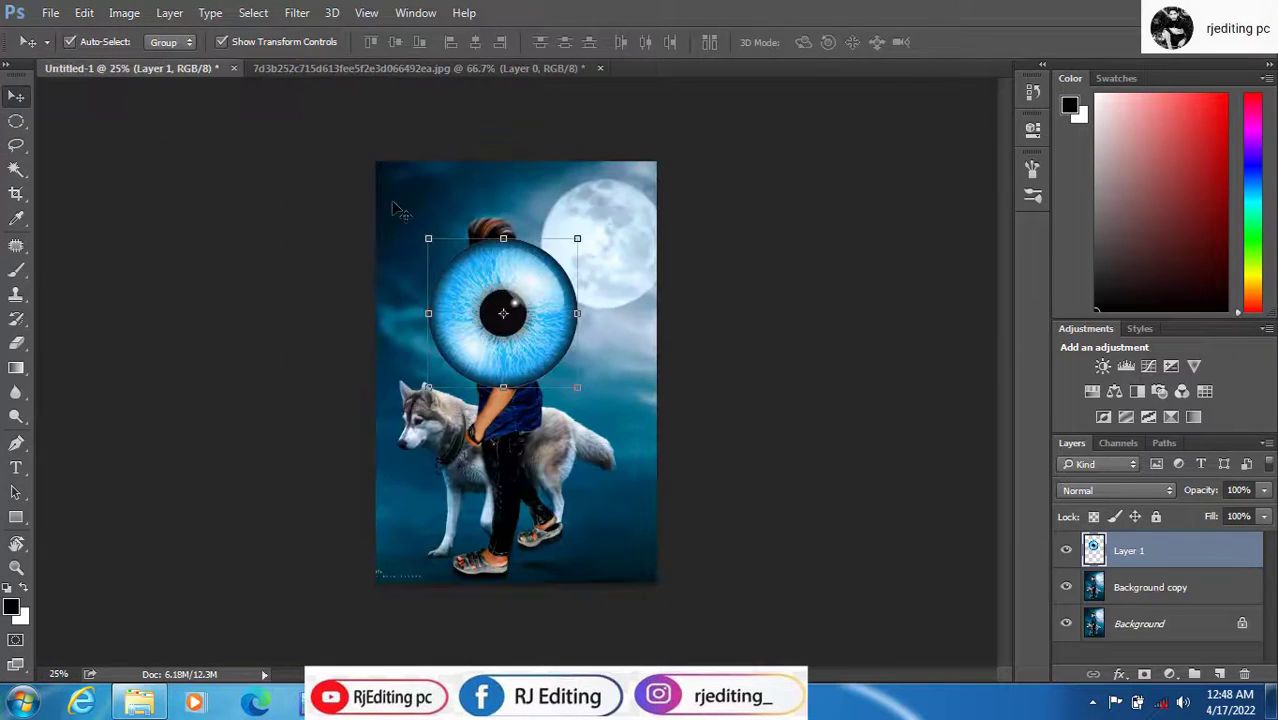
- Shrink the iris on Layer 1 to about 8% and move it onto the boy's face beside the mouth
{"action": "key", "text": "ctrl+plus"}
{"action": "key", "text": "ctrl+plus"}
{"action": "key", "text": "ctrl+plus"}
{"action": "key", "text": "ctrl+t"}
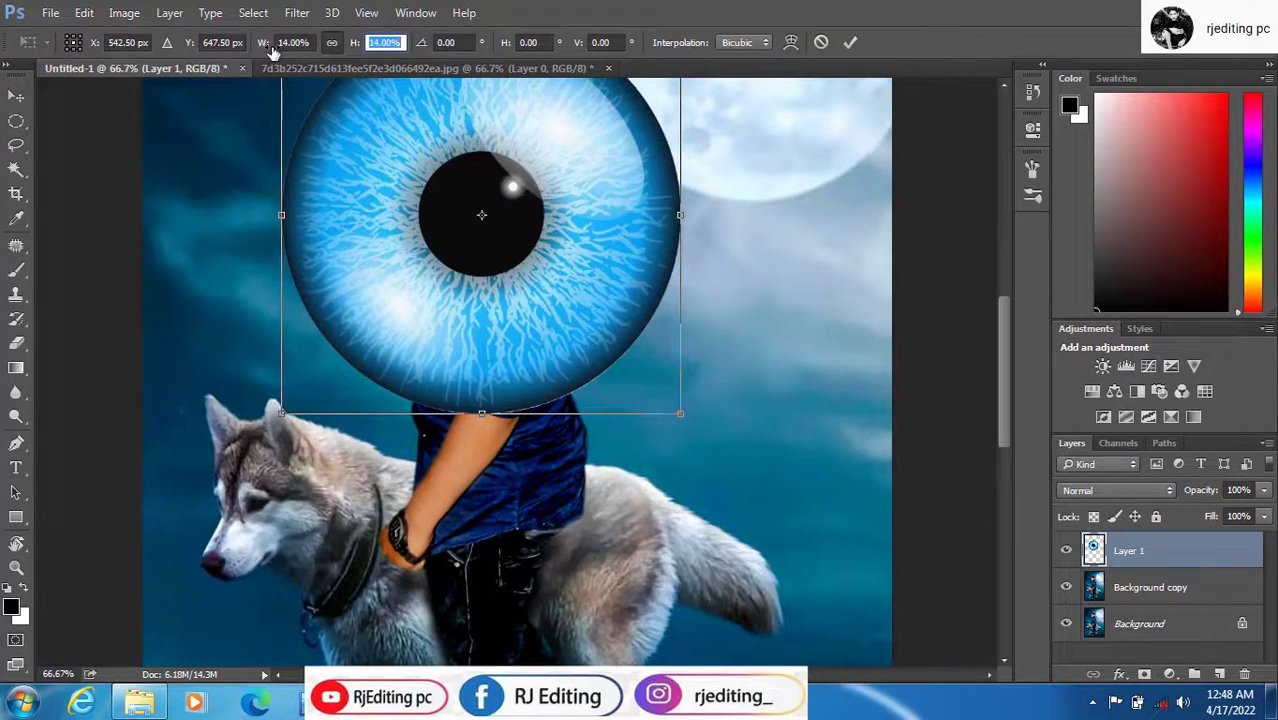
{"action": "left_click_drag", "start_coordinate": [273, 50], "coordinate": [267, 50]}
{"action": "key", "text": "ctrl+plus"}
{"action": "left_click_drag", "start_coordinate": [468, 150], "coordinate": [518, 367]}
{"action": "left_click_drag", "start_coordinate": [516, 331], "coordinate": [535, 381]}
{"action": "left_click_drag", "start_coordinate": [513, 354], "coordinate": [503, 205]}
{"action": "key", "text": "ctrl+plus"}
{"action": "key", "text": "ctrl+plus"}
{"action": "left_click_drag", "start_coordinate": [514, 267], "coordinate": [511, 491]}
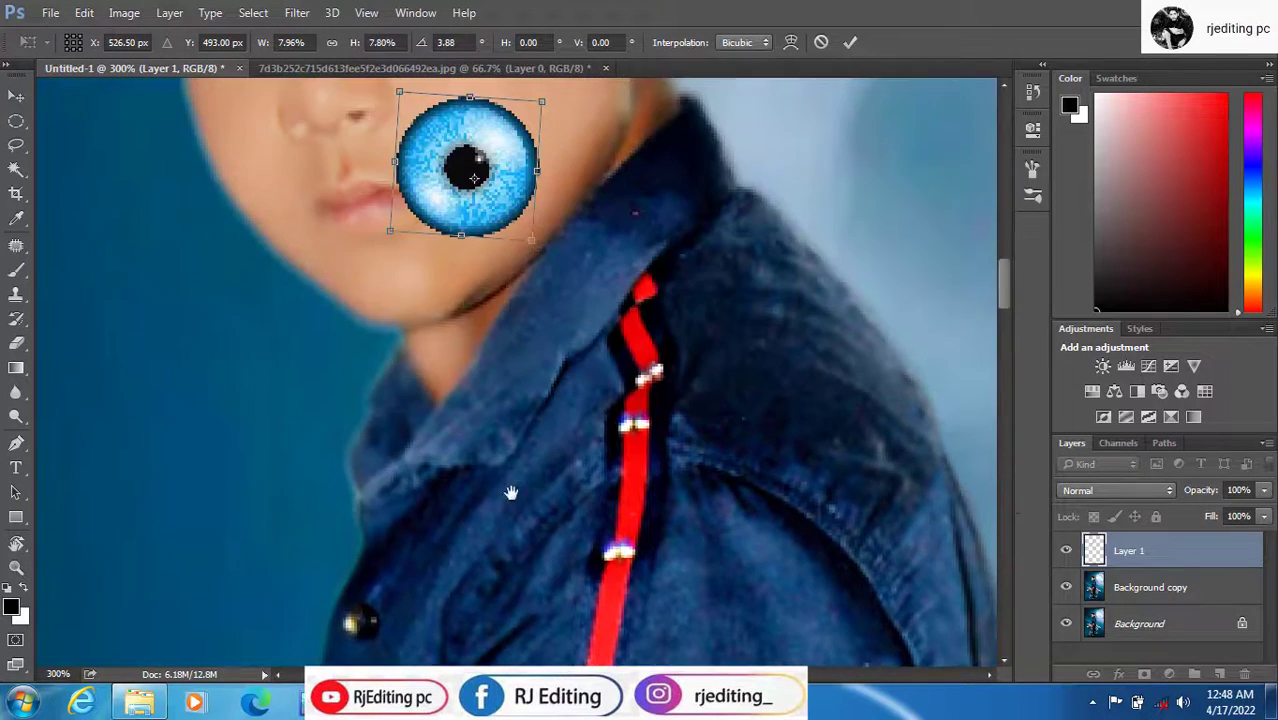
- Shrink the iris further to match the size of the boy's eyes and place it between them
{"action": "left_click_drag", "start_coordinate": [482, 325], "coordinate": [452, 155]}
{"action": "left_click_drag", "start_coordinate": [538, 183], "coordinate": [492, 118]}
{"action": "key", "text": "Return"}
{"action": "left_click_drag", "start_coordinate": [484, 296], "coordinate": [388, 201]}
{"action": "key", "text": "Return"}
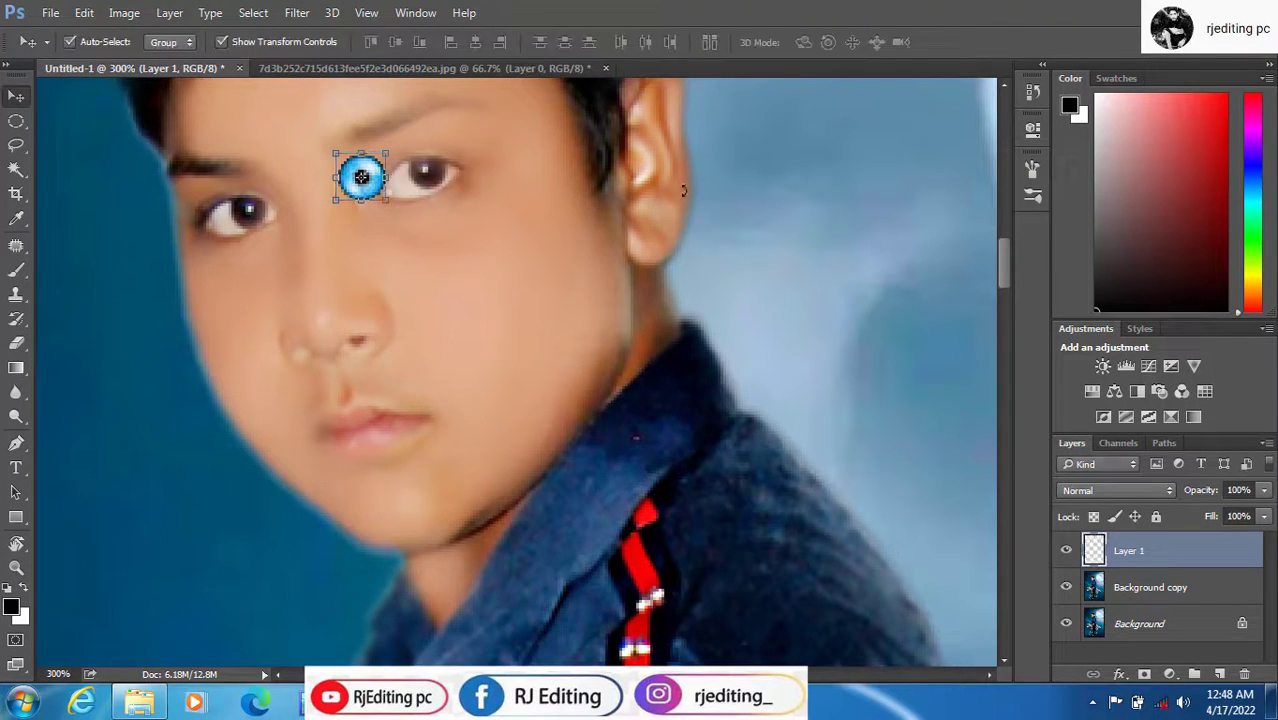
- Position the iris over the eye nearer the visible ear and place a duplicate of it over the other eye
{"action": "key", "text": "ctrl+plus"}
{"action": "key", "text": "ctrl+plus"}
{"action": "key", "text": "ctrl+plus"}
{"action": "left_click_drag", "start_coordinate": [314, 180], "coordinate": [472, 570]}
{"action": "left_click_drag", "start_coordinate": [366, 387], "coordinate": [515, 387]}
{"action": "key", "text": "ctrl+t"}
{"action": "key", "text": "Return"}
{"action": "left_click_drag", "start_coordinate": [1168, 558], "coordinate": [1220, 675]}
{"action": "left_click_drag", "start_coordinate": [491, 358], "coordinate": [132, 431]}
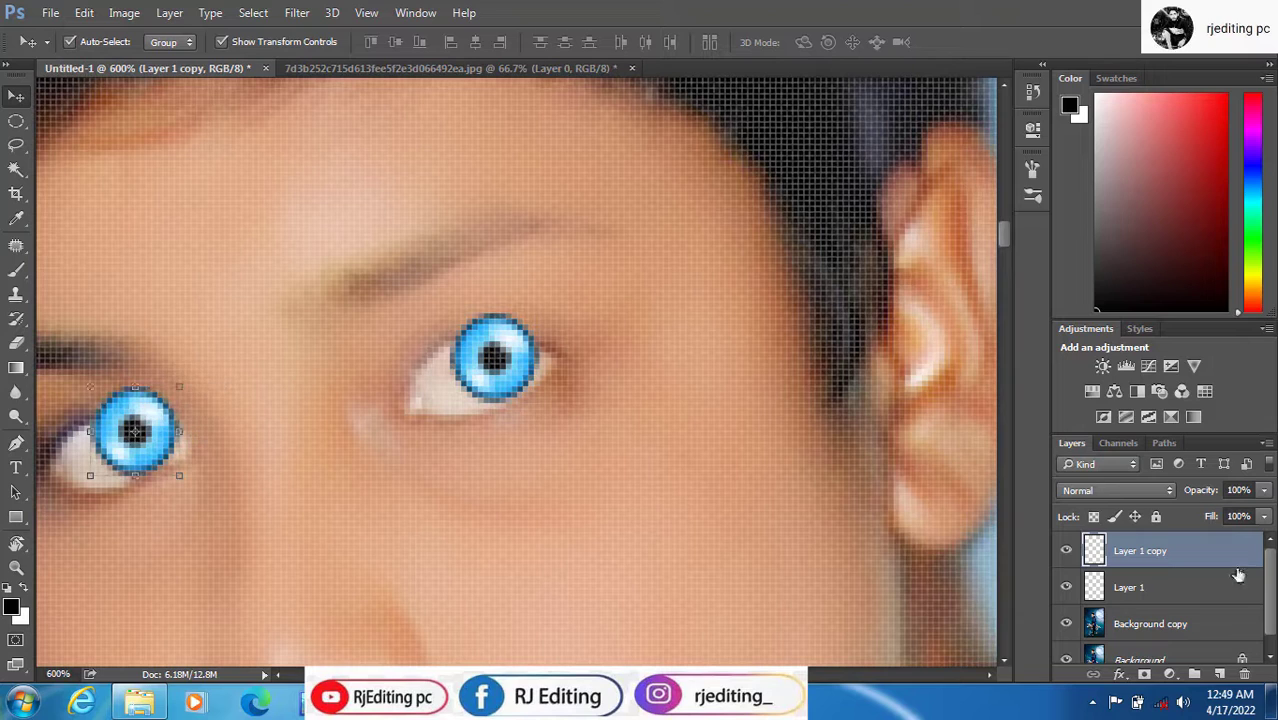
- Merge the two iris layers and lower the merged layer's opacity to 34%
{"action": "key", "text": "ctrl+e"}
{"action": "left_click", "coordinate": [1218, 514]}
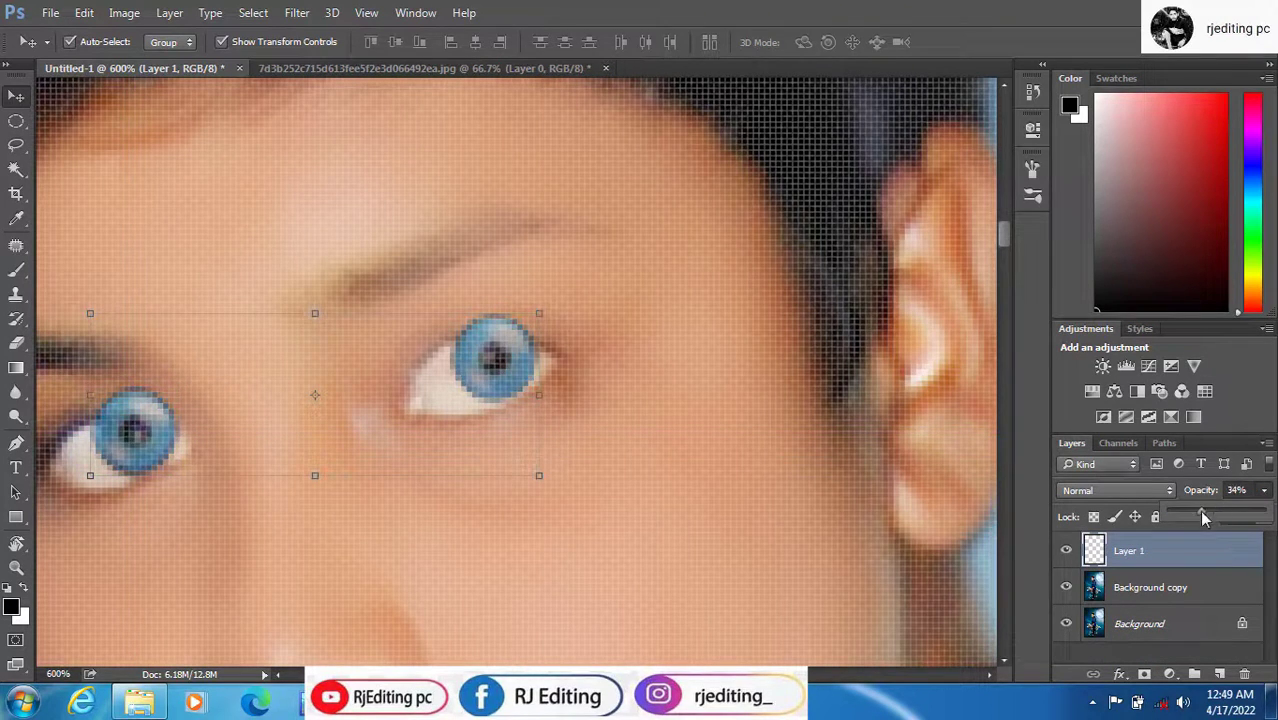
{"action": "left_click_drag", "start_coordinate": [427, 504], "coordinate": [622, 492]}
- Erase the parts of both irises overlapping the upper eyelids with the size 8 eraser
{"action": "left_click", "coordinate": [16, 343]}
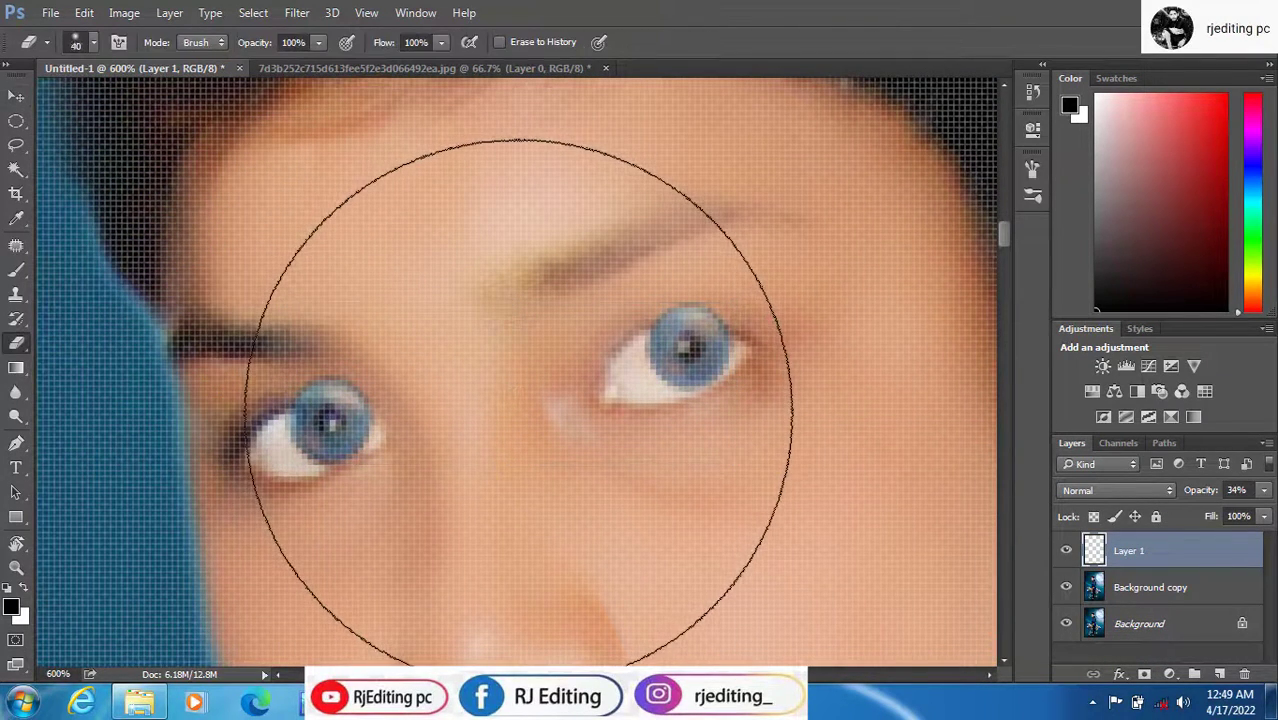
{"action": "key", "text": "["}
{"action": "key", "text": "["}
{"action": "key", "text": "["}
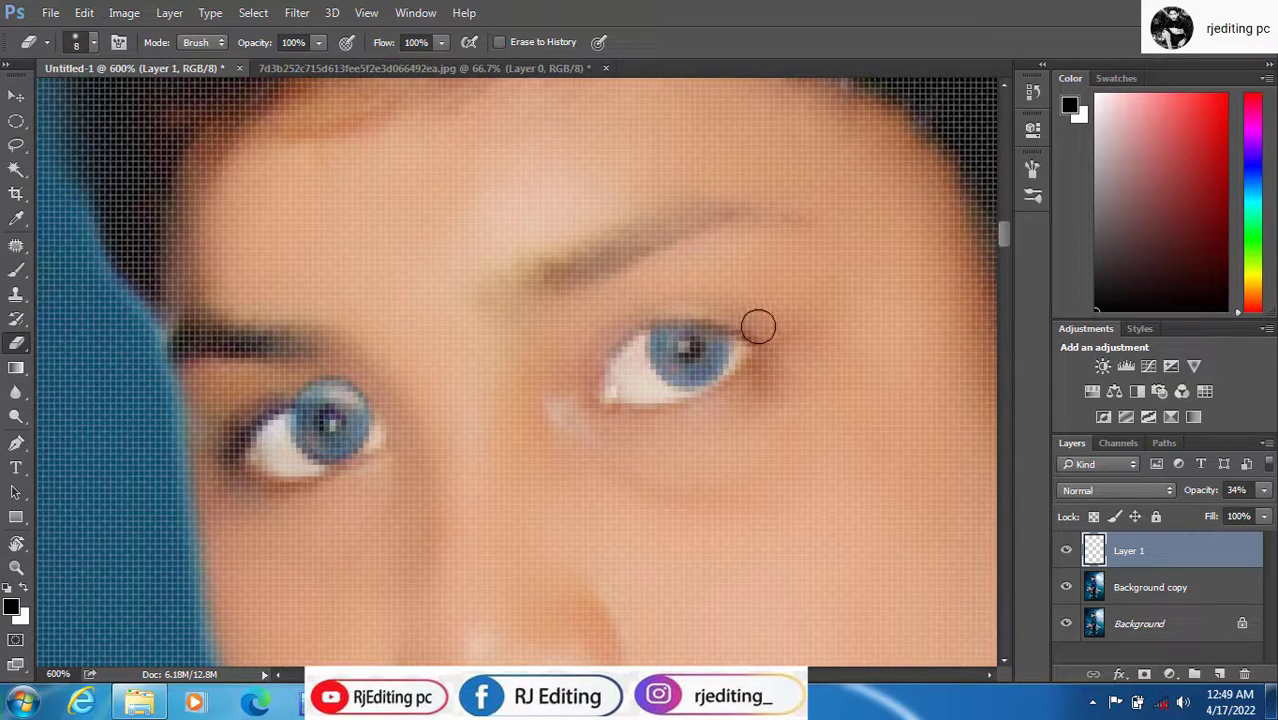
{"action": "left_click_drag", "start_coordinate": [306, 380], "coordinate": [373, 317]}
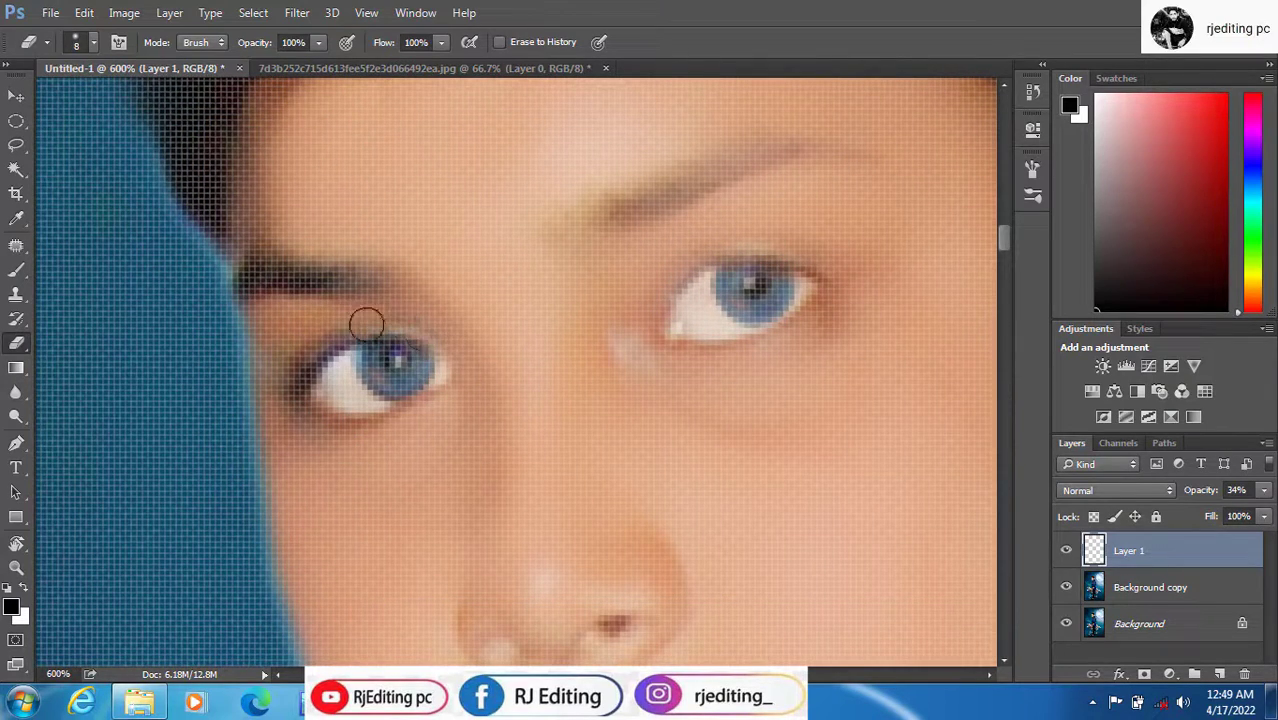
- Raise the opacity of the iris layer to about 46%
{"action": "key", "text": "ctrl+minus"}
{"action": "key", "text": "ctrl+minus"}
{"action": "key", "text": "ctrl+minus"}
{"action": "key", "text": "ctrl+minus"}
{"action": "key", "text": "ctrl+minus"}
{"action": "key", "text": "ctrl+minus"}
{"action": "key", "text": "ctrl+minus"}
{"action": "key", "text": "ctrl+minus"}
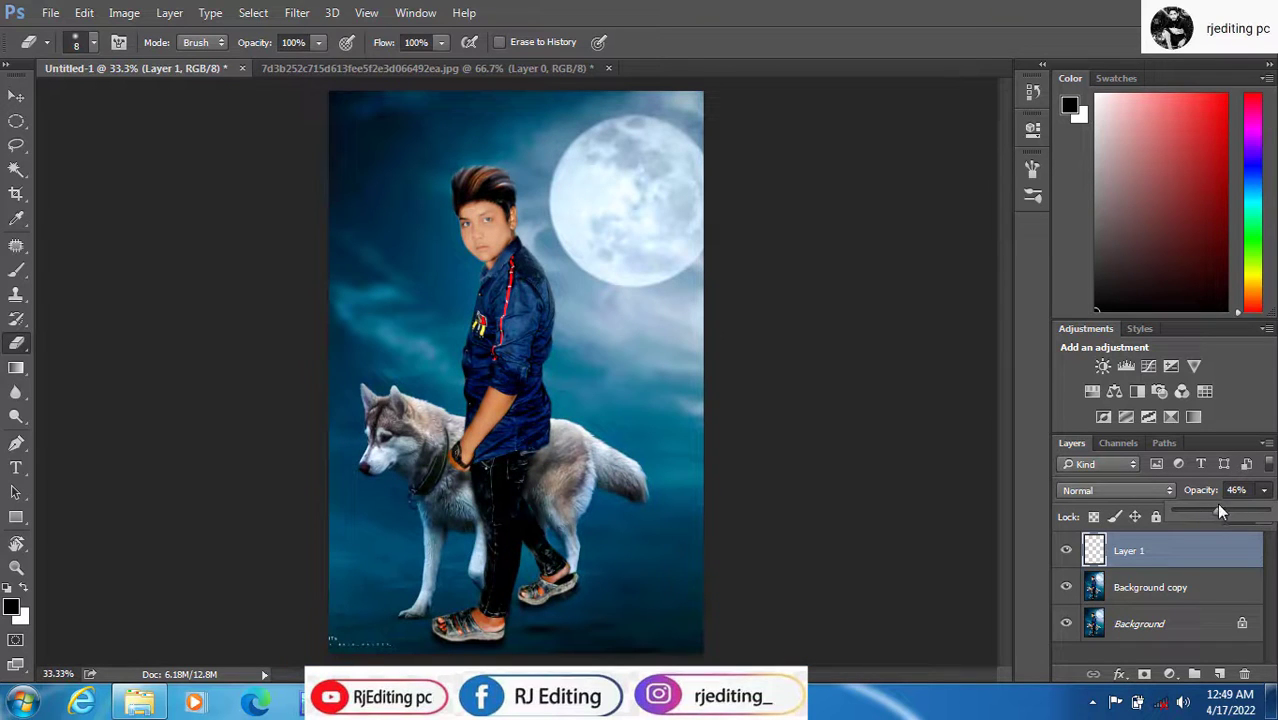
- Close the blue iris image without saving its changes
{"action": "left_click", "coordinate": [540, 69]}
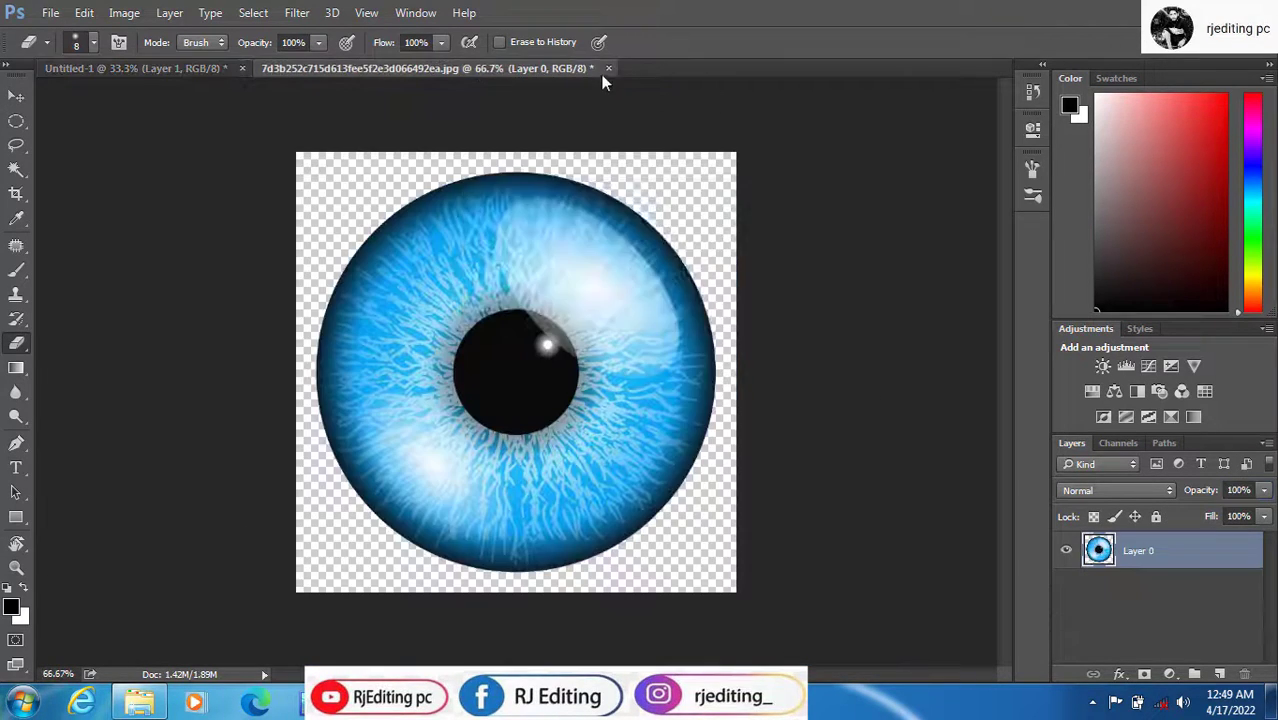
{"action": "left_click", "coordinate": [608, 69]}
{"action": "left_click", "coordinate": [650, 294]}
- Open the light-ray image 4724cf7543d462087c96477a3424d423.jpg and copy it into the composite
{"action": "left_click", "coordinate": [142, 703]}
{"action": "left_click_drag", "start_coordinate": [395, 205], "coordinate": [900, 60]}
{"action": "left_click_drag", "start_coordinate": [183, 72], "coordinate": [428, 240]}
- Resize the light rays on Layer 2 over the upper-left part of the image and set their blend mode to Screen
{"action": "key", "text": "ctrl+t"}
{"action": "left_click_drag", "start_coordinate": [540, 408], "coordinate": [698, 289]}
{"action": "left_click_drag", "start_coordinate": [502, 329], "coordinate": [400, 236]}
{"action": "key", "text": "Return"}
{"action": "left_click", "coordinate": [1115, 490]}
{"action": "left_click", "coordinate": [1100, 205]}
- Erase the light rays falling across the boy's face and shirt with the size 175 eraser
{"action": "key", "text": "ctrl+plus"}
{"action": "key", "text": "ctrl+plus"}
{"action": "left_click_drag", "start_coordinate": [559, 308], "coordinate": [582, 432]}
{"action": "key", "text": "e"}
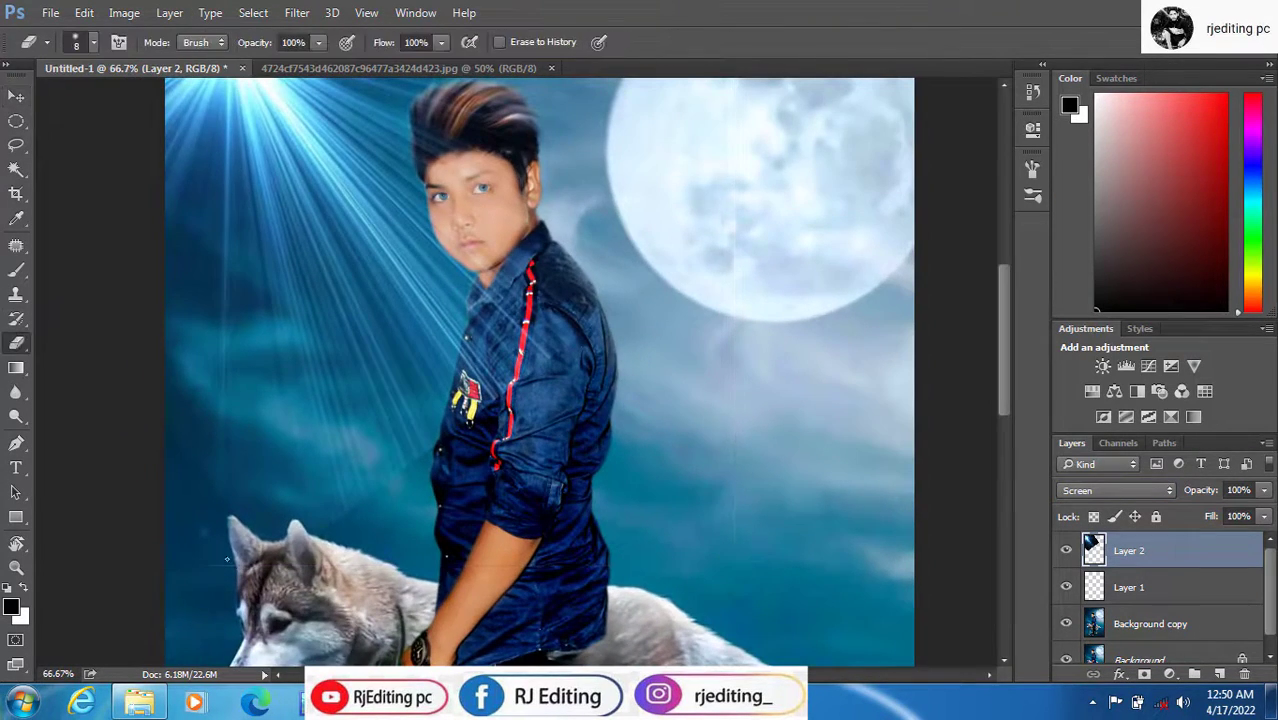
{"action": "left_click_drag", "start_coordinate": [613, 331], "coordinate": [624, 506]}
{"action": "mouse_move", "coordinate": [516, 291]}
{"action": "left_mouse_down"}
{"action": "mouse_move", "coordinate": [501, 419]}
{"action": "mouse_move", "coordinate": [477, 364]}
{"action": "mouse_move", "coordinate": [533, 549]}
{"action": "left_mouse_up"}
{"action": "left_click_drag", "start_coordinate": [526, 484], "coordinate": [514, 361]}
{"action": "left_click_drag", "start_coordinate": [493, 581], "coordinate": [494, 289]}
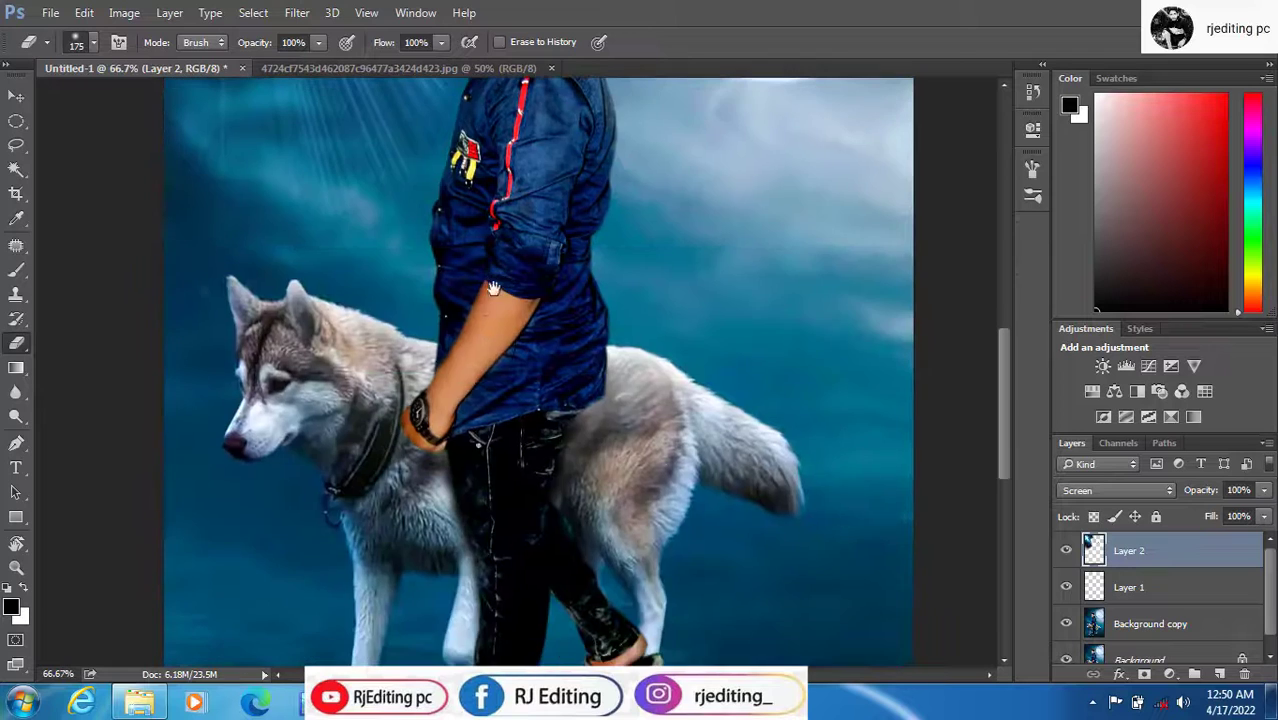
- Open the orange flare image 7ca3e41e20f21de8f00b58e452c74073.jpg and copy it into the composite
{"action": "key", "text": "ctrl+minus"}
{"action": "key", "text": "ctrl+minus"}
{"action": "key", "text": "ctrl+minus"}
{"action": "left_click", "coordinate": [140, 702]}
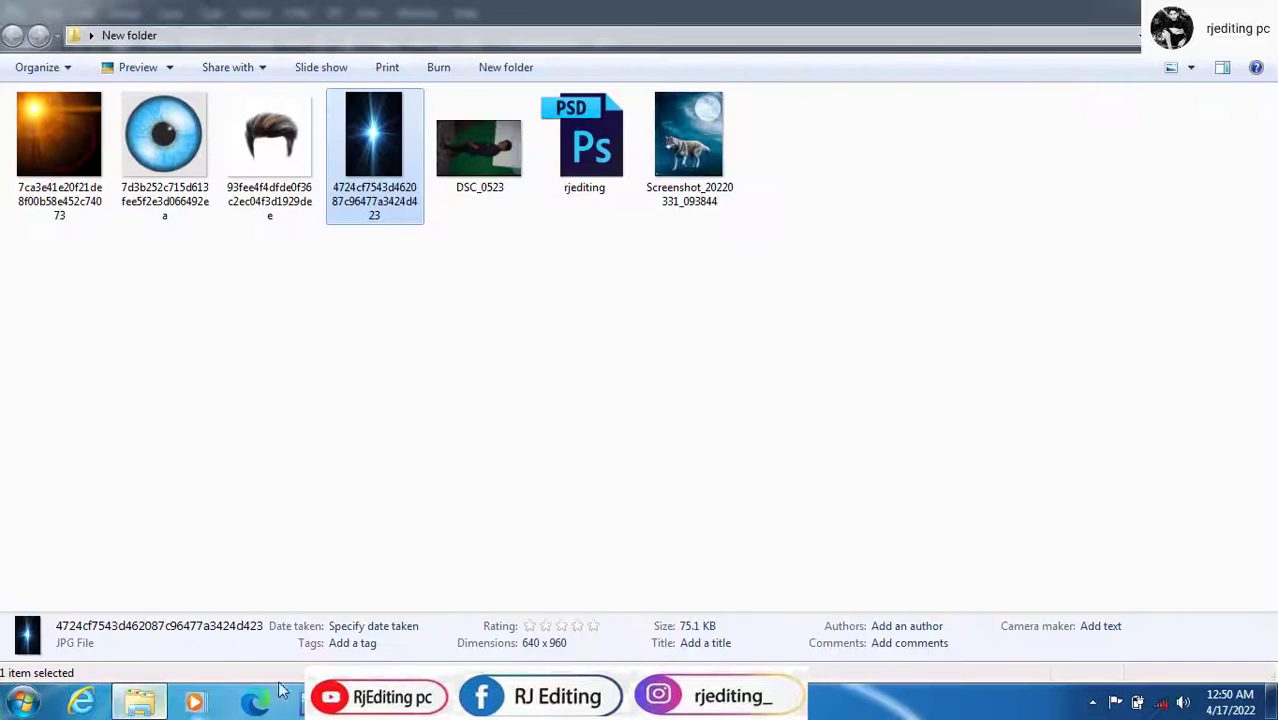
{"action": "left_click_drag", "start_coordinate": [58, 135], "coordinate": [700, 140]}
{"action": "key", "text": "v"}
{"action": "left_click_drag", "start_coordinate": [599, 243], "coordinate": [677, 164]}
- Flip the orange flare layer horizontally and resize it to span the full width of the image's upper part
{"action": "key", "text": "ctrl+t"}
{"action": "right_click", "coordinate": [631, 220]}
{"action": "left_click", "coordinate": [665, 462]}
{"action": "left_click_drag", "start_coordinate": [611, 206], "coordinate": [539, 251]}
{"action": "left_click_drag", "start_coordinate": [489, 343], "coordinate": [384, 439]}
{"action": "left_click_drag", "start_coordinate": [559, 334], "coordinate": [559, 325]}
{"action": "key", "text": "Return"}
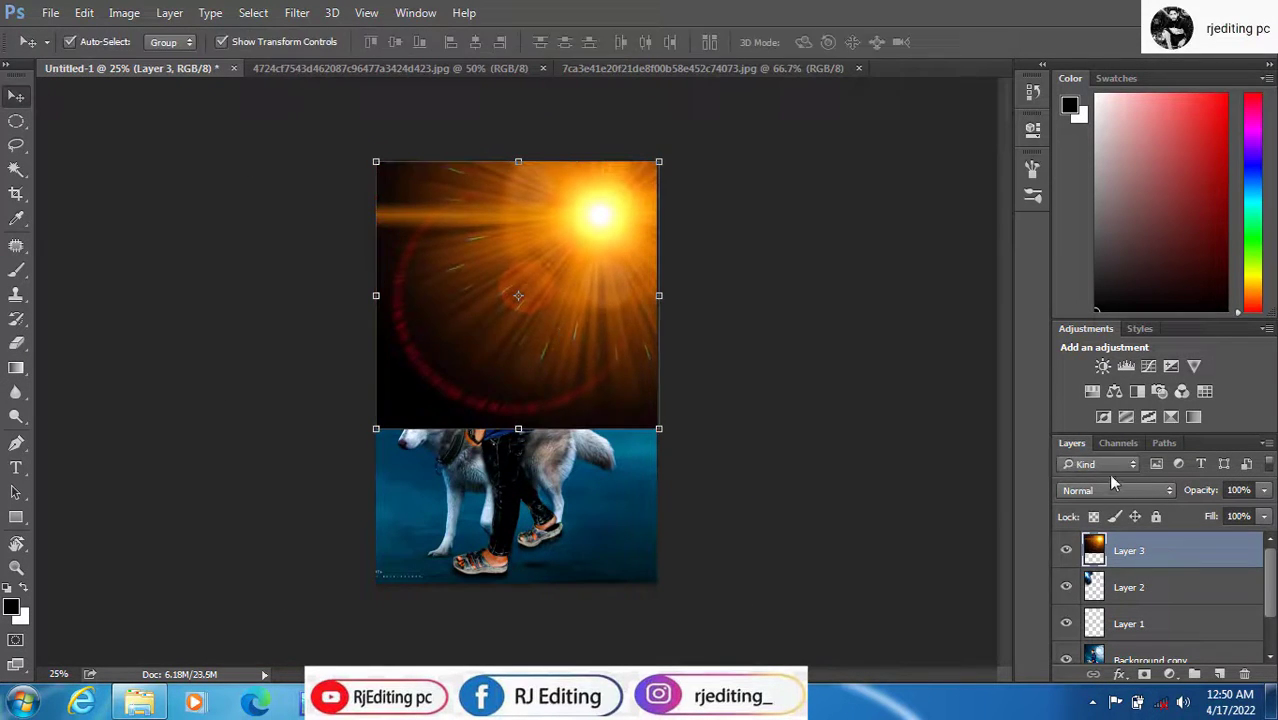
- Set the orange flare layer's blend mode to Screen and align its bright centre with the moon
{"action": "left_click", "coordinate": [1115, 490]}
{"action": "left_click", "coordinate": [1110, 246]}
{"action": "left_click_drag", "start_coordinate": [625, 278], "coordinate": [621, 278]}
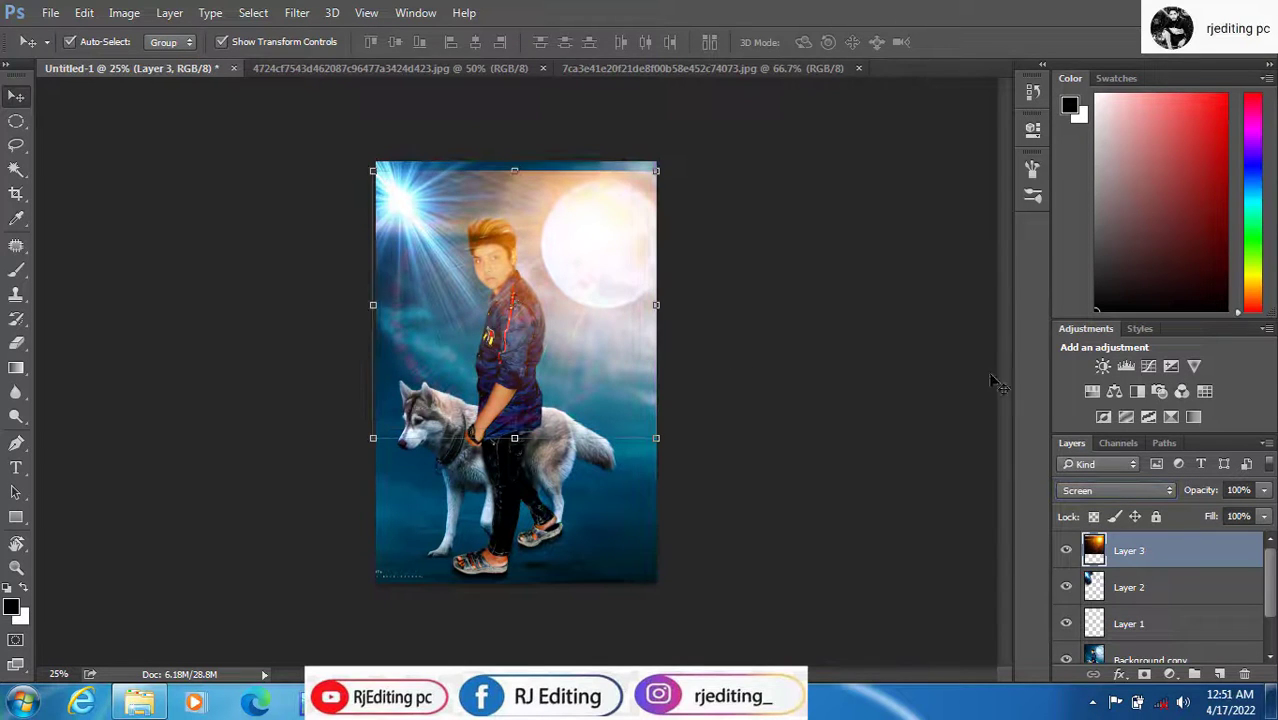
- Erase the orange flare from the boy and the surrounding sky, keeping only its glow around the moon
{"action": "left_click", "coordinate": [16, 343]}
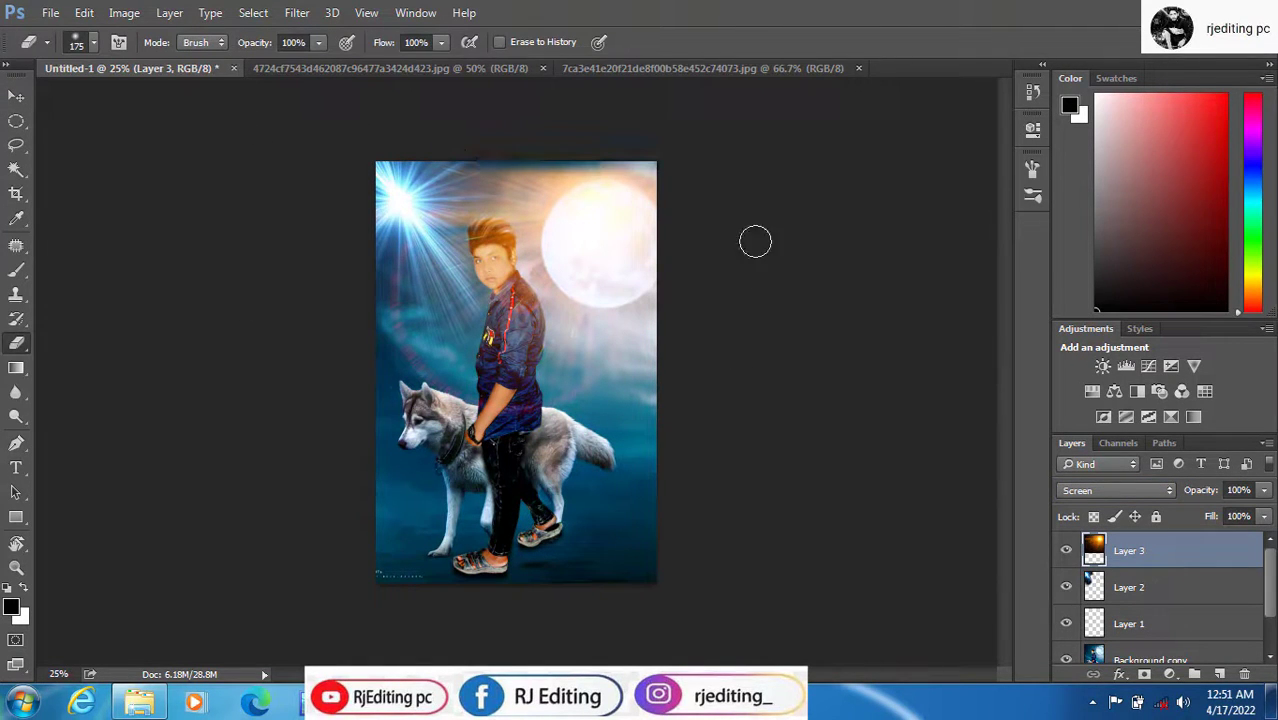
{"action": "key", "text": "ctrl+plus"}
{"action": "key", "text": "ctrl+plus"}
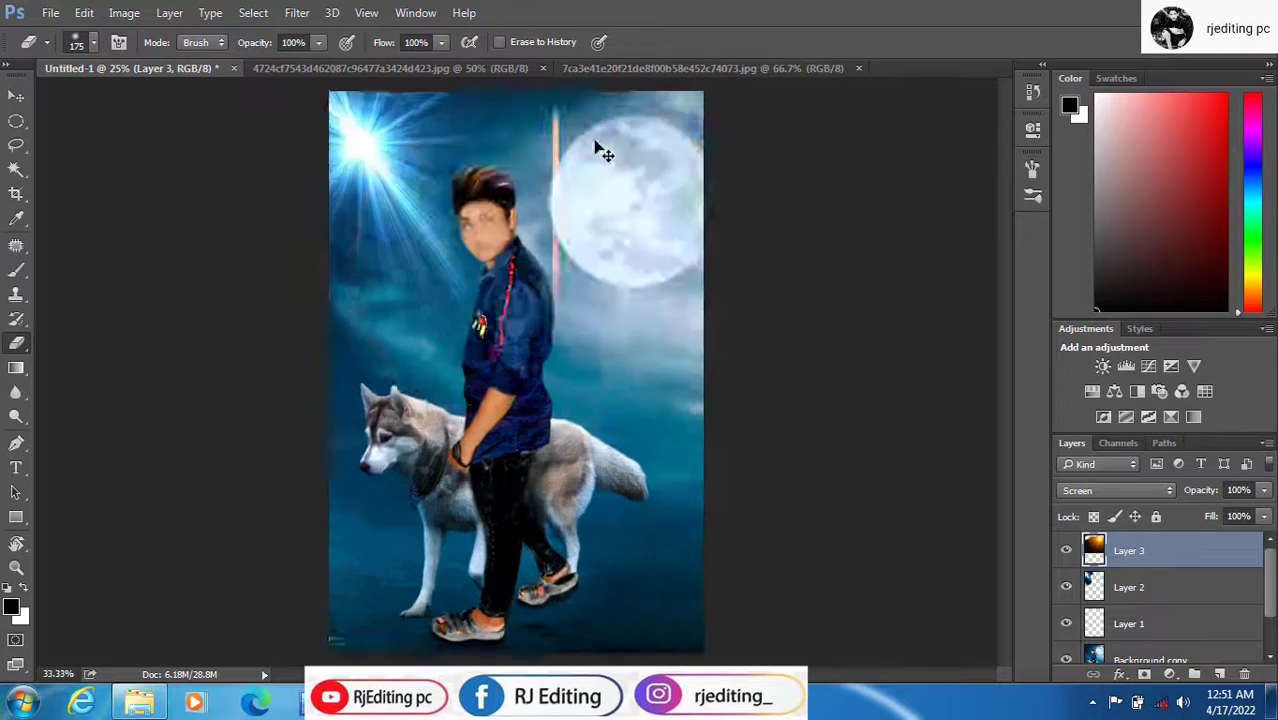
{"action": "mouse_move", "coordinate": [522, 295]}
{"action": "left_mouse_down"}
{"action": "mouse_move", "coordinate": [524, 343]}
{"action": "mouse_move", "coordinate": [470, 140]}
{"action": "left_mouse_up"}
{"action": "key", "text": "bracketleft"}
{"action": "key", "text": "bracketleft"}
{"action": "key", "text": "bracketleft"}
{"action": "key", "text": "bracketleft"}
{"action": "left_click_drag", "start_coordinate": [472, 165], "coordinate": [496, 263]}
{"action": "mouse_move", "coordinate": [490, 335]}
{"action": "left_mouse_down"}
{"action": "mouse_move", "coordinate": [508, 220]}
{"action": "mouse_move", "coordinate": [485, 342]}
{"action": "mouse_move", "coordinate": [710, 579]}
{"action": "mouse_move", "coordinate": [853, 456]}
{"action": "mouse_move", "coordinate": [446, 93]}
{"action": "mouse_move", "coordinate": [613, 91]}
{"action": "mouse_move", "coordinate": [800, 140]}
{"action": "mouse_move", "coordinate": [827, 100]}
{"action": "mouse_move", "coordinate": [916, 192]}
{"action": "mouse_move", "coordinate": [1006, 213]}
{"action": "left_mouse_up"}
{"action": "key", "text": "ctrl+minus"}
{"action": "key", "text": "ctrl+minus"}
{"action": "key", "text": "ctrl+minus"}
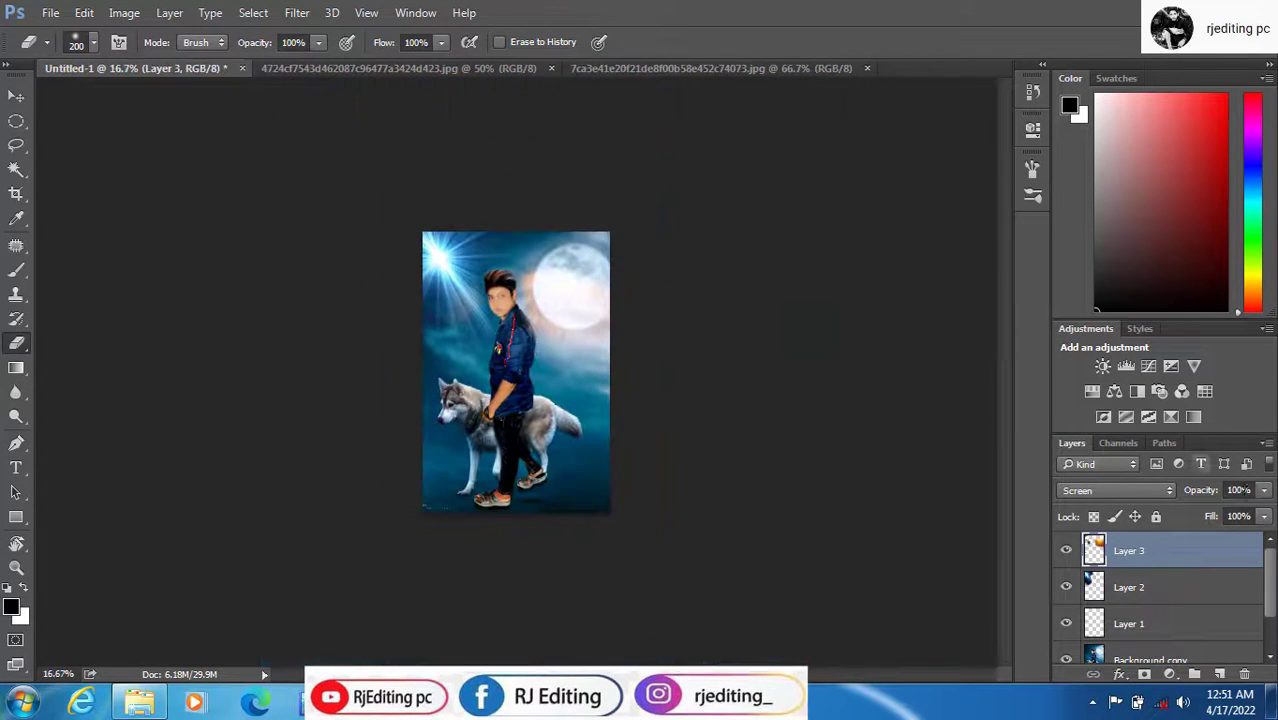
- Flatten all layers of the composite into a single Background layer
{"action": "right_click", "coordinate": [1172, 550]}
{"action": "left_click", "coordinate": [840, 572]}
{"action": "key", "text": "ctrl+plus"}
{"action": "key", "text": "ctrl+plus"}
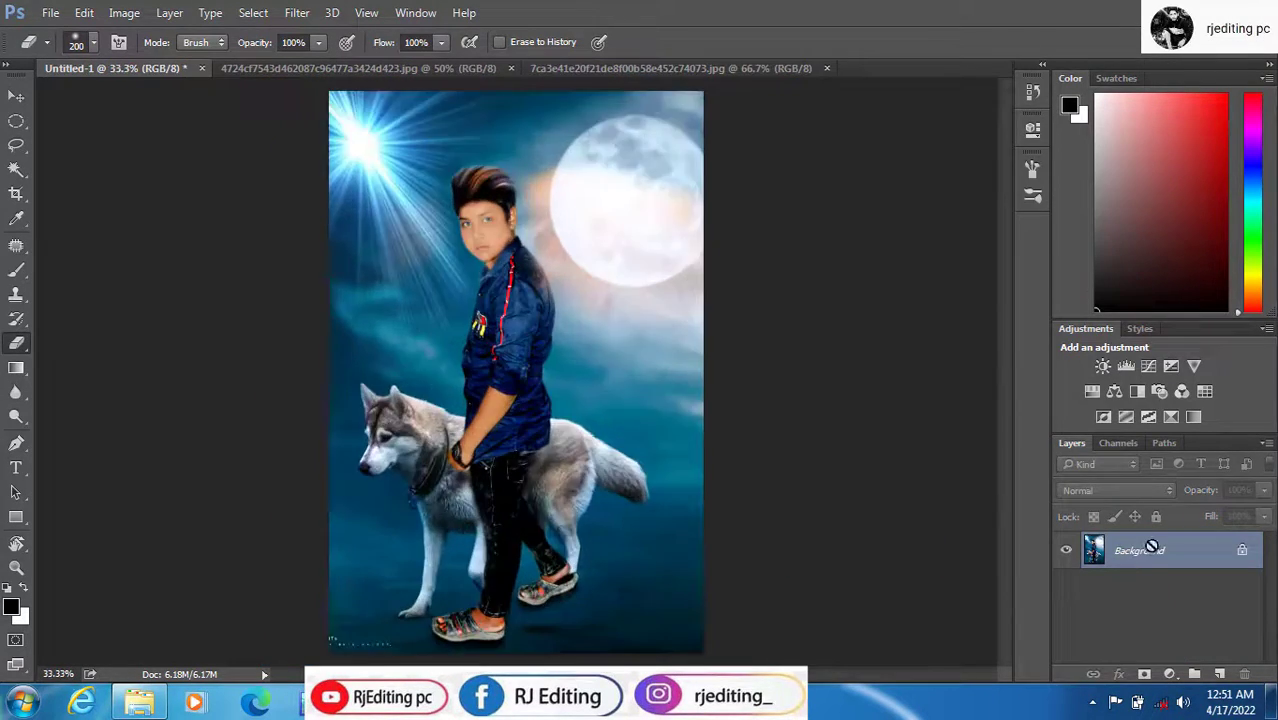
- Apply the Camera Raw filter to the flattened image with Contrast +14, Clarity +23 and Temperature +8
{"action": "left_click", "coordinate": [296, 12]}
{"action": "left_click", "coordinate": [370, 120]}
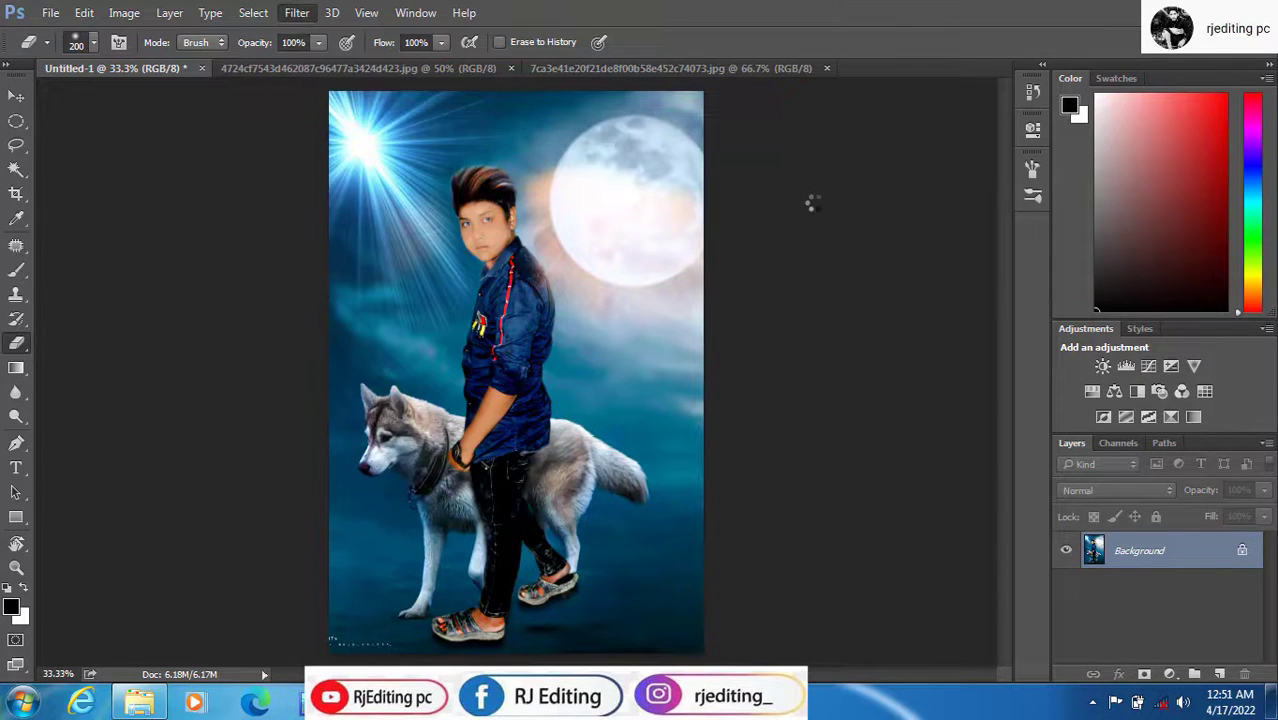
{"action": "left_click_drag", "start_coordinate": [1035, 412], "coordinate": [1055, 418]}
{"action": "left_click", "coordinate": [1063, 575]}
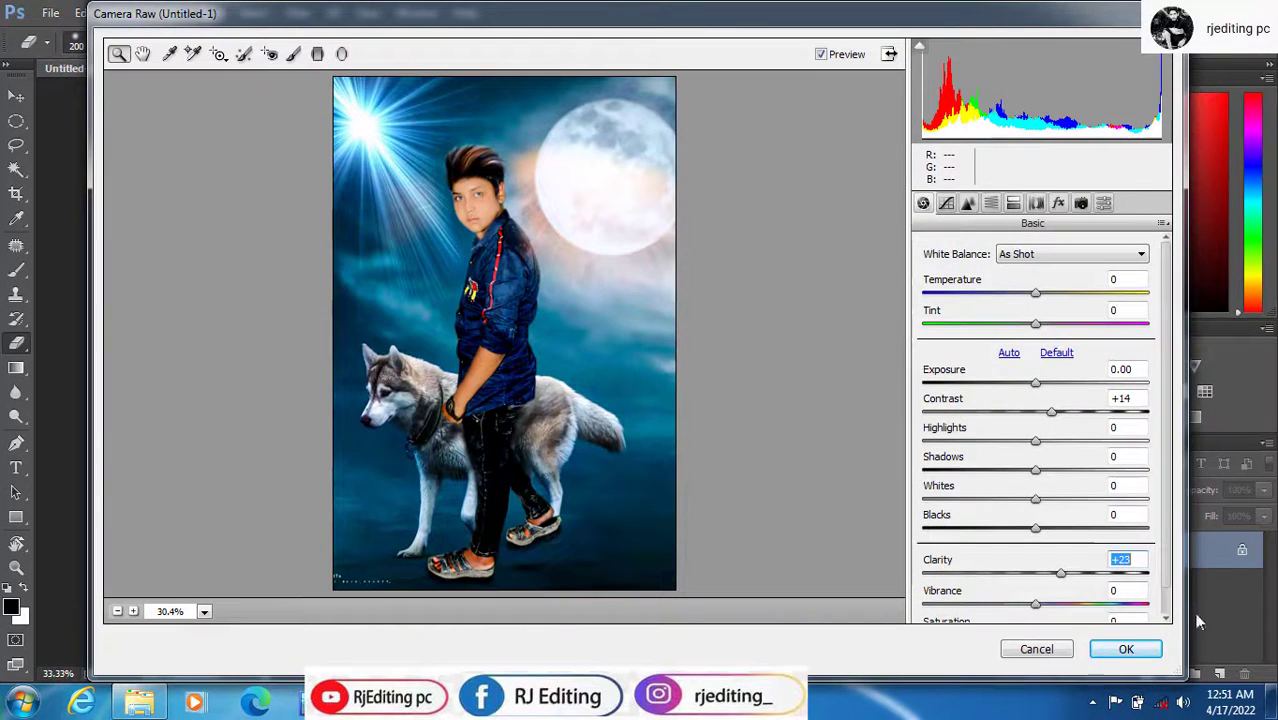
{"action": "mouse_move", "coordinate": [1043, 300]}
{"action": "left_mouse_down"}
{"action": "mouse_move", "coordinate": [1053, 297]}
{"action": "mouse_move", "coordinate": [1021, 303]}
{"action": "mouse_move", "coordinate": [1052, 303]}
{"action": "left_mouse_up"}
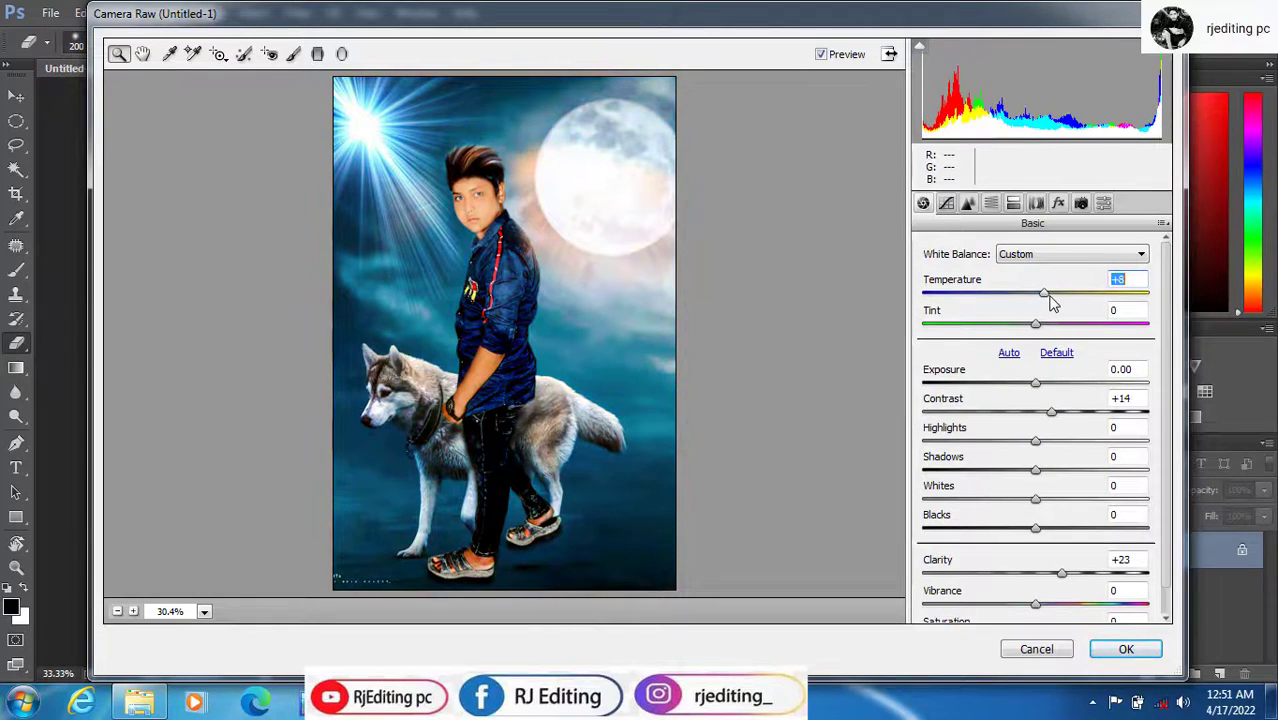
{"action": "left_click", "coordinate": [1127, 650]}
{"action": "key", "text": "ctrl+plus"}
{"action": "key", "text": "ctrl+plus"}
{"action": "key", "text": "ctrl+minus"}
{"action": "key", "text": "ctrl+minus"}
{"action": "key", "text": "ctrl+minus"}
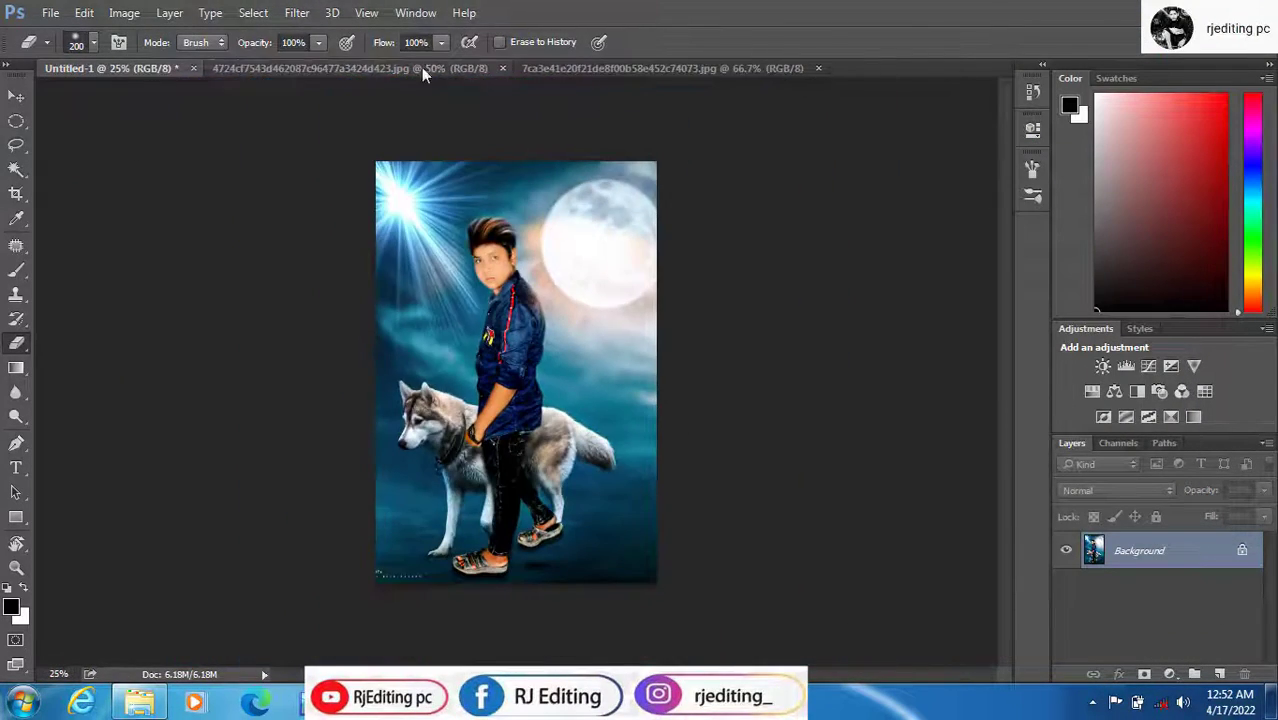
- Close the light-ray and orange flare source images
{"action": "left_click", "coordinate": [505, 68]}
{"action": "left_click", "coordinate": [430, 66]}
{"action": "left_click", "coordinate": [509, 68]}
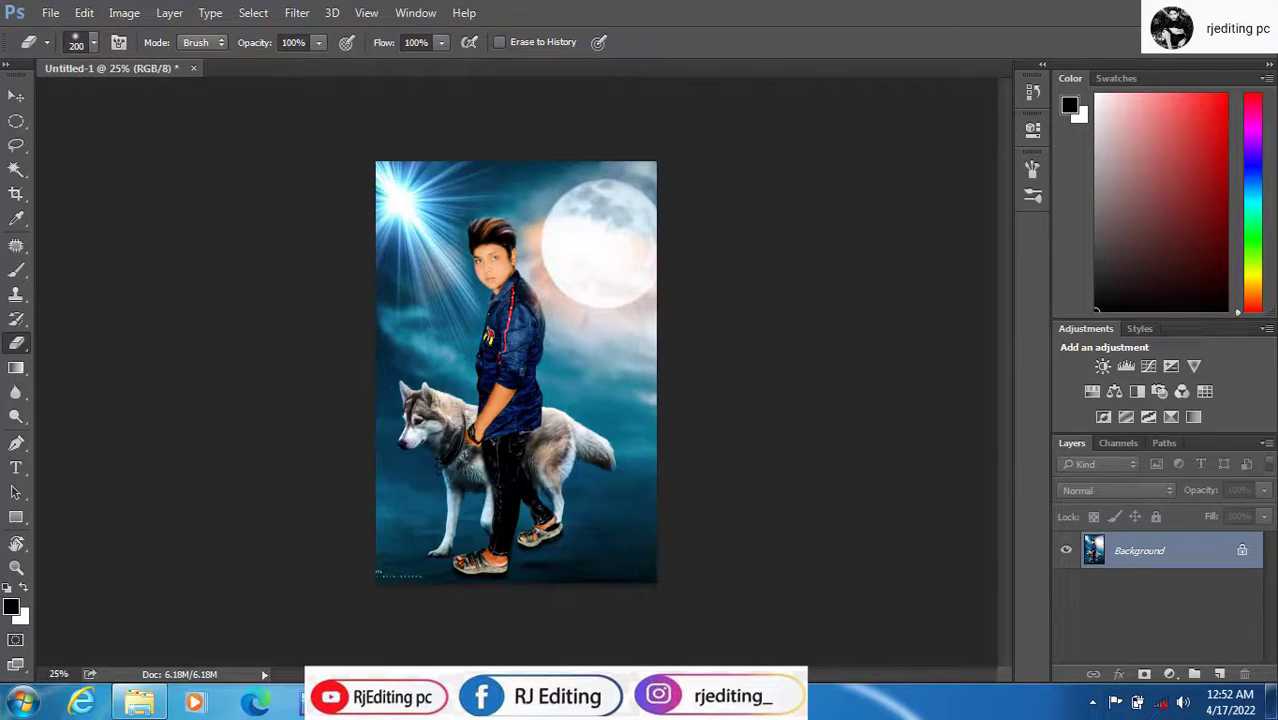
- Open rjediting.psd and copy its flaming RJ editing pc logo into the composite
{"action": "key", "text": "alt+Tab"}
{"action": "left_click_drag", "start_coordinate": [584, 140], "coordinate": [465, 632]}
{"action": "left_click_drag", "start_coordinate": [463, 686], "coordinate": [732, 98]}
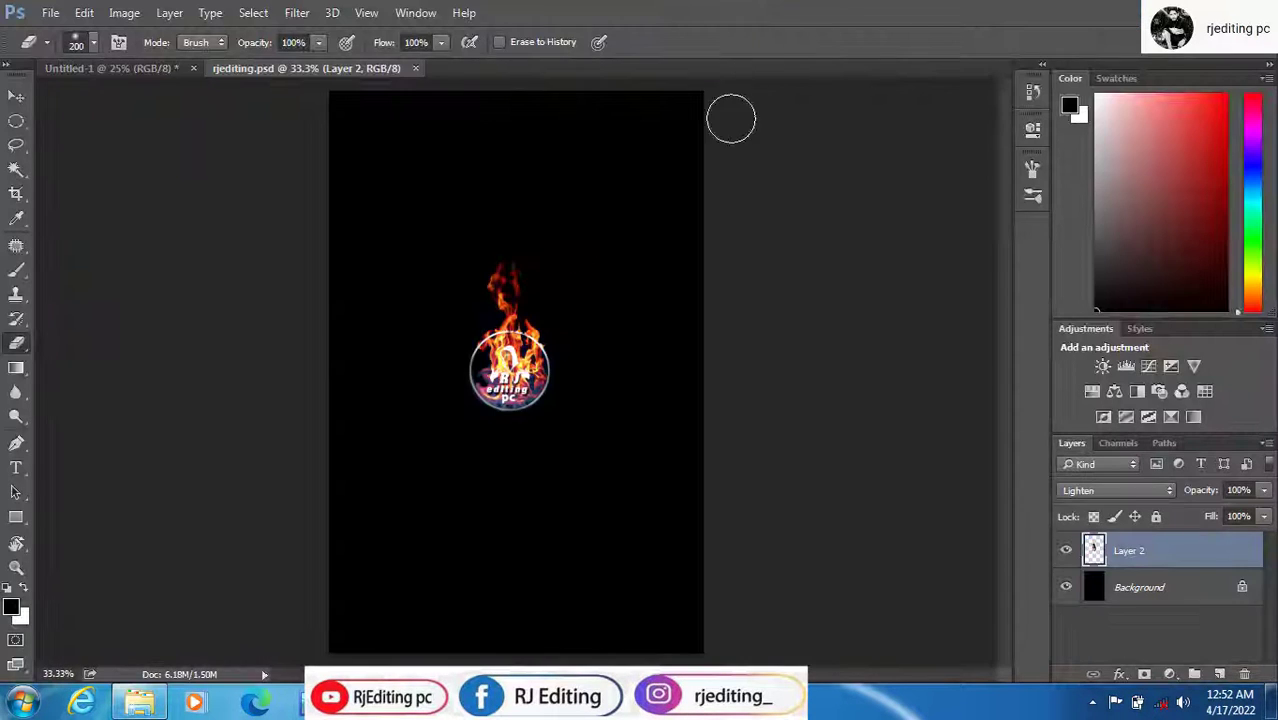
{"action": "key", "text": "v"}
{"action": "left_click_drag", "start_coordinate": [513, 371], "coordinate": [416, 366]}
- Enlarge the RJ editing pc logo slightly and place it above the wolf's head, beside the boy
{"action": "key", "text": "ctrl+plus"}
{"action": "key", "text": "ctrl+plus"}
{"action": "key", "text": "ctrl+t"}
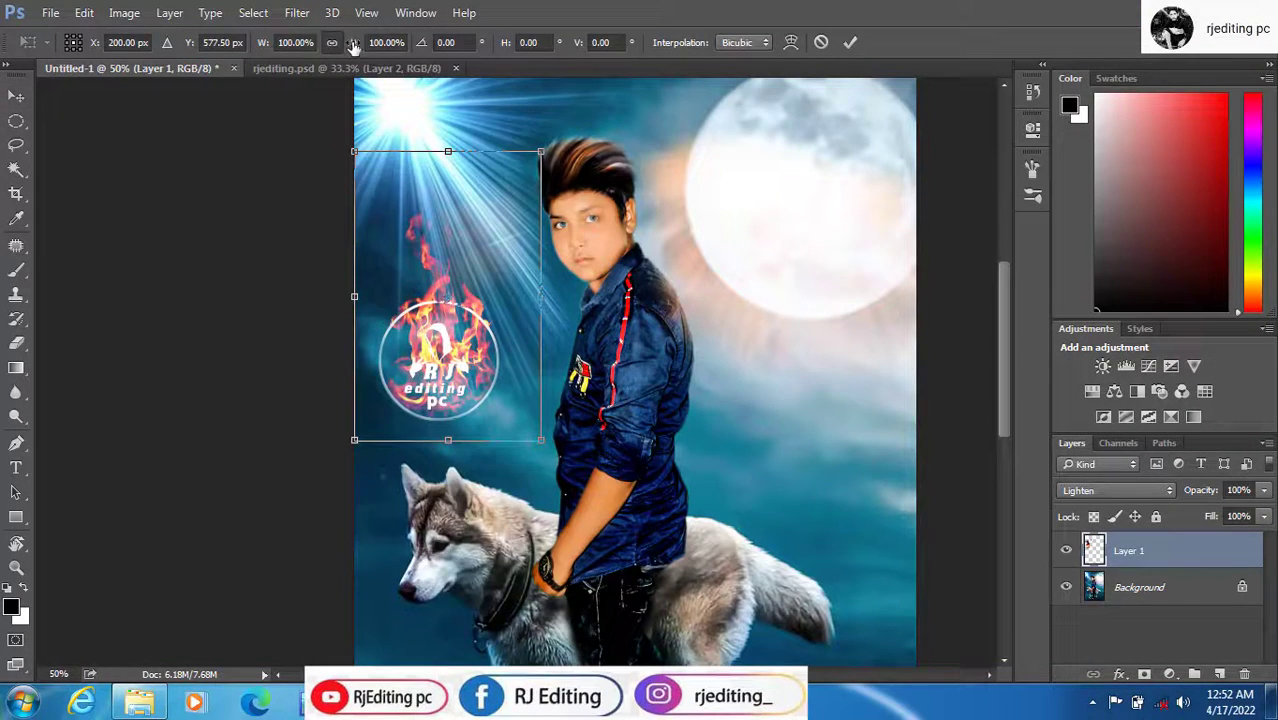
{"action": "left_click_drag", "start_coordinate": [353, 47], "coordinate": [370, 47]}
{"action": "key", "text": "Return"}
{"action": "key", "text": "Return"}
{"action": "left_click_drag", "start_coordinate": [458, 343], "coordinate": [465, 339]}
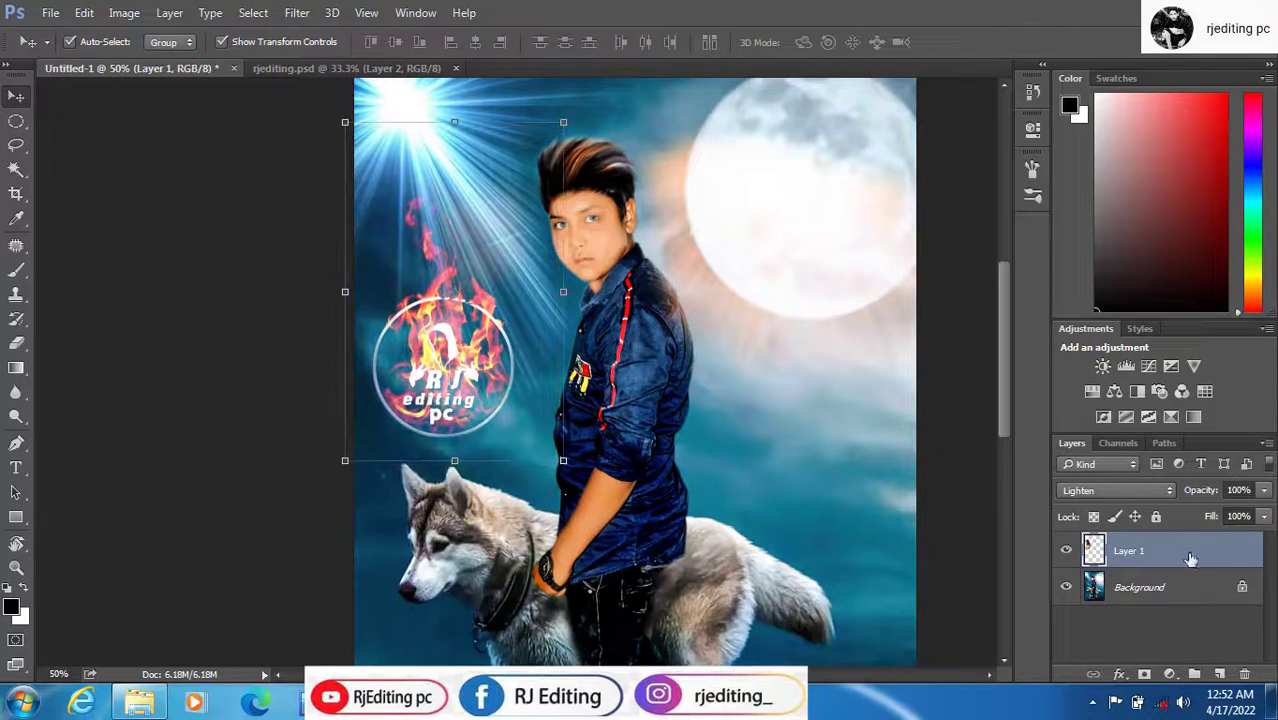